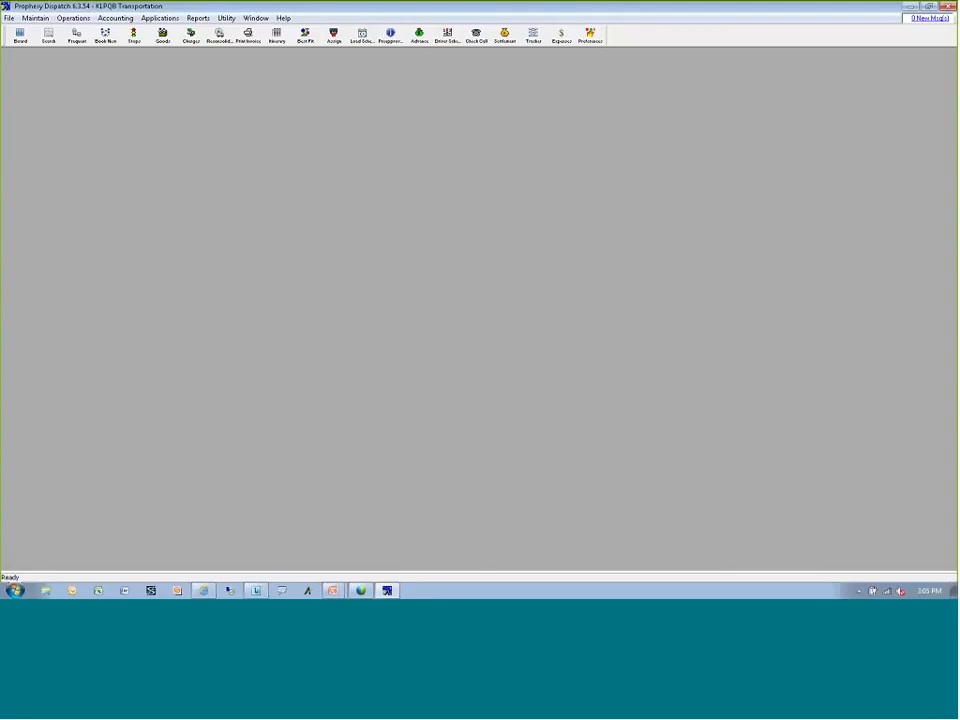
pyautogui.click(226, 19)
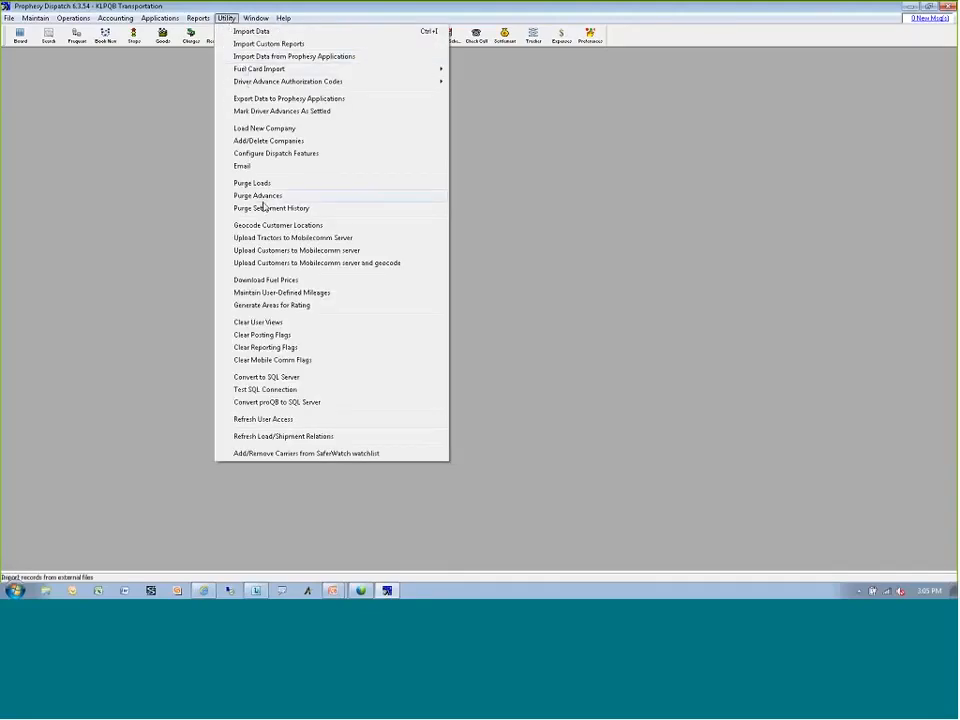
pyautogui.click(272, 322)
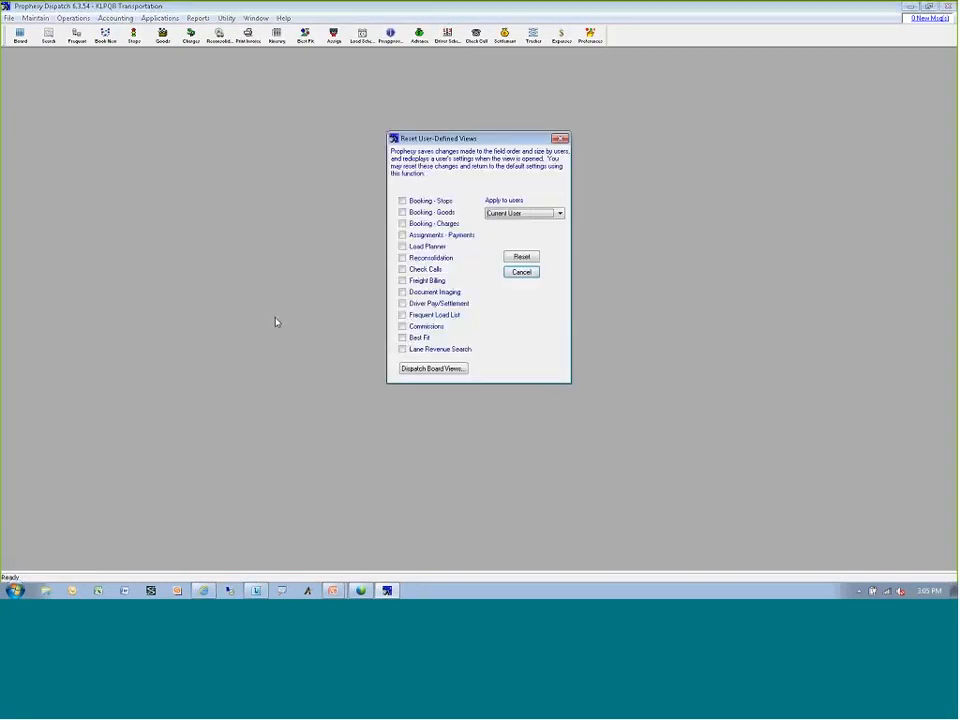
pyautogui.click(402, 201)
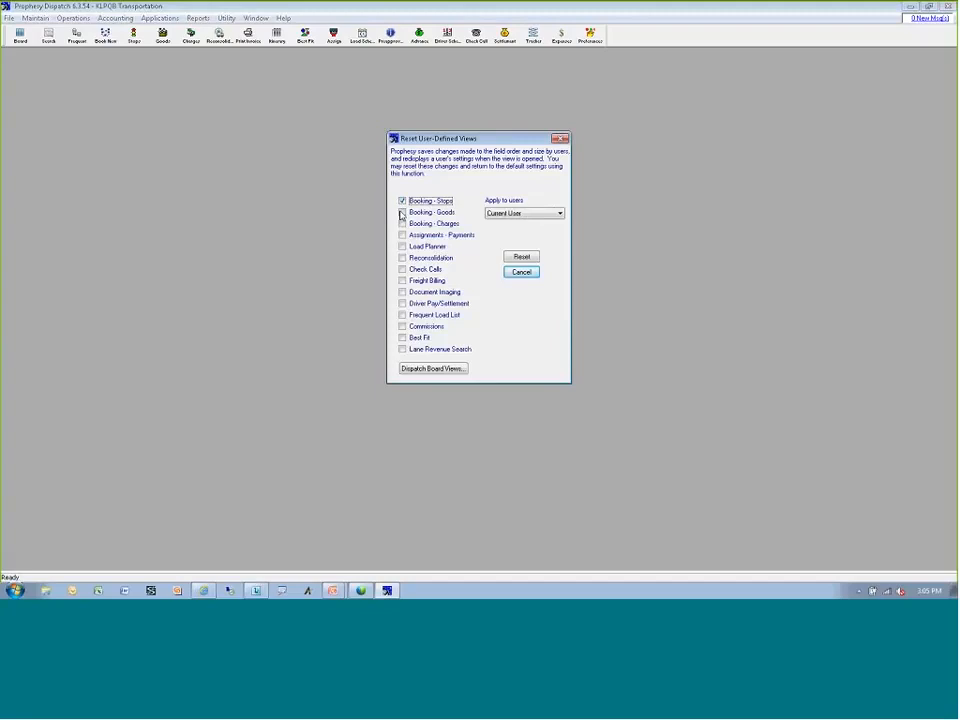
pyautogui.click(401, 213)
pyautogui.click(403, 224)
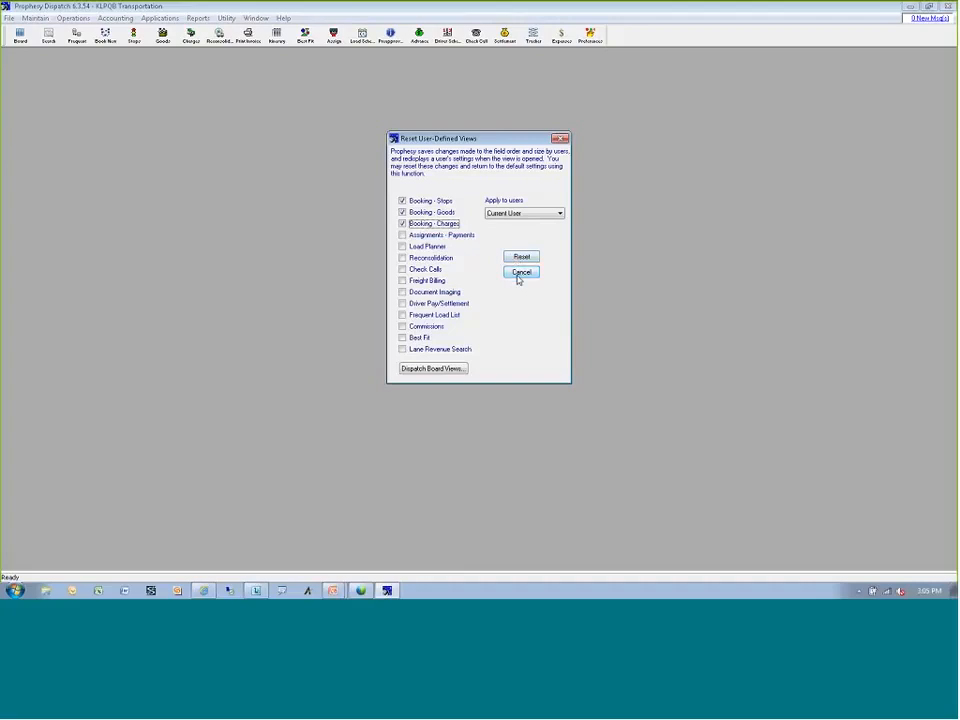
pyautogui.click(516, 213)
pyautogui.click(516, 213)
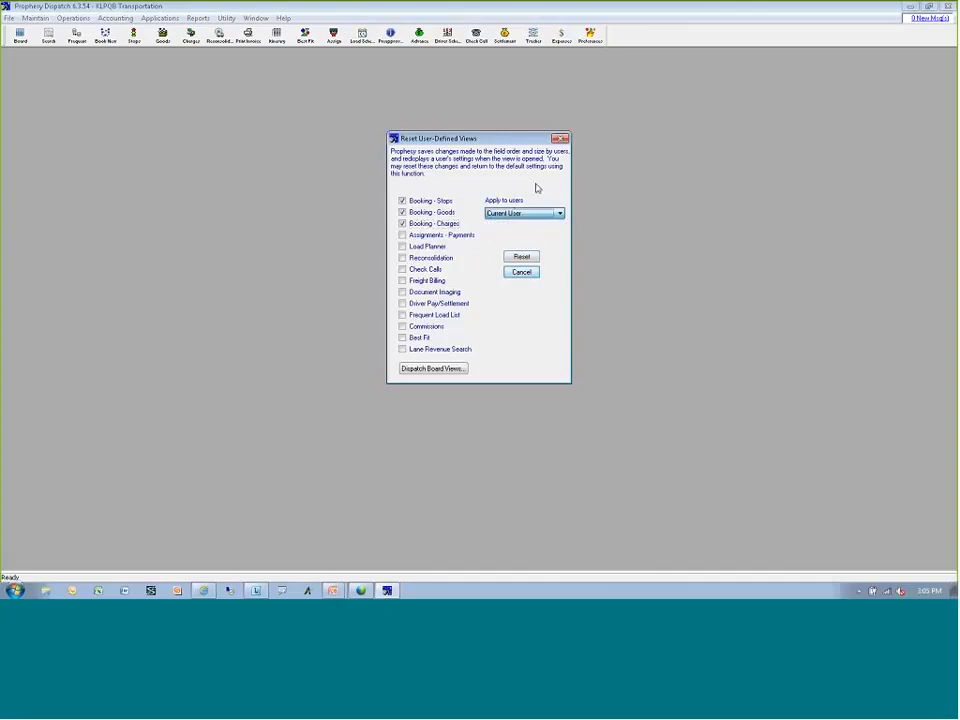
pyautogui.click(520, 271)
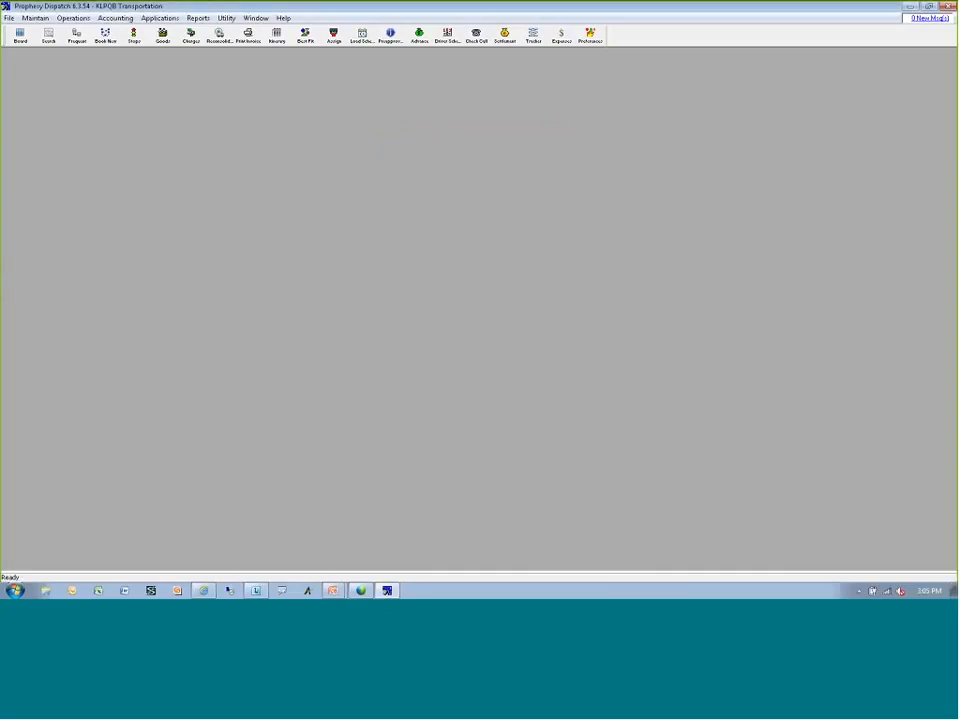
pyautogui.click(134, 39)
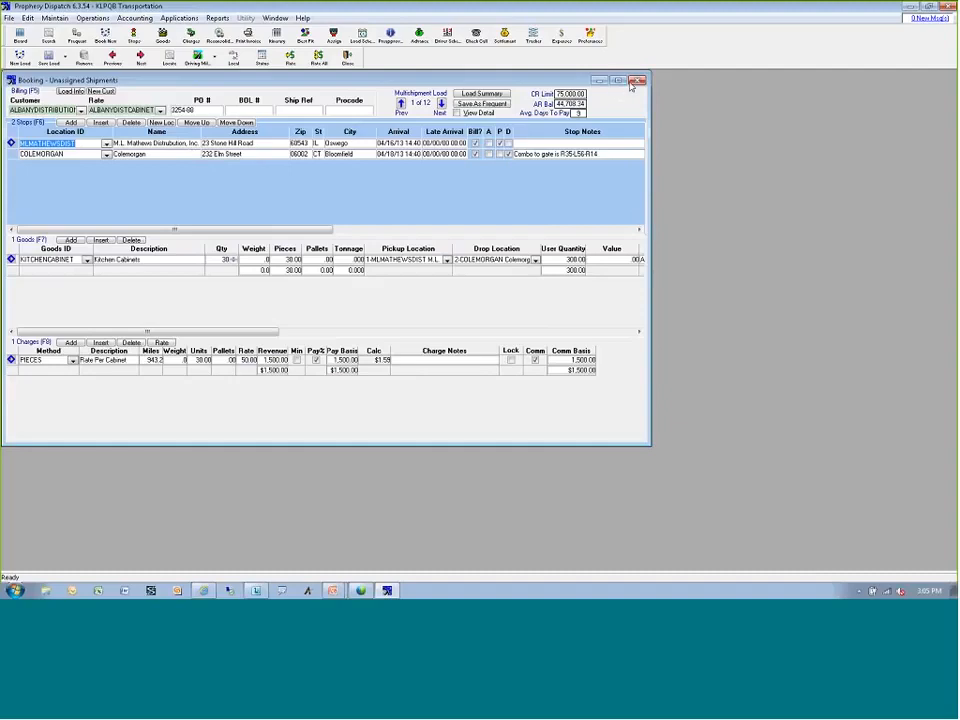
pyautogui.click(634, 82)
pyautogui.click(20, 36)
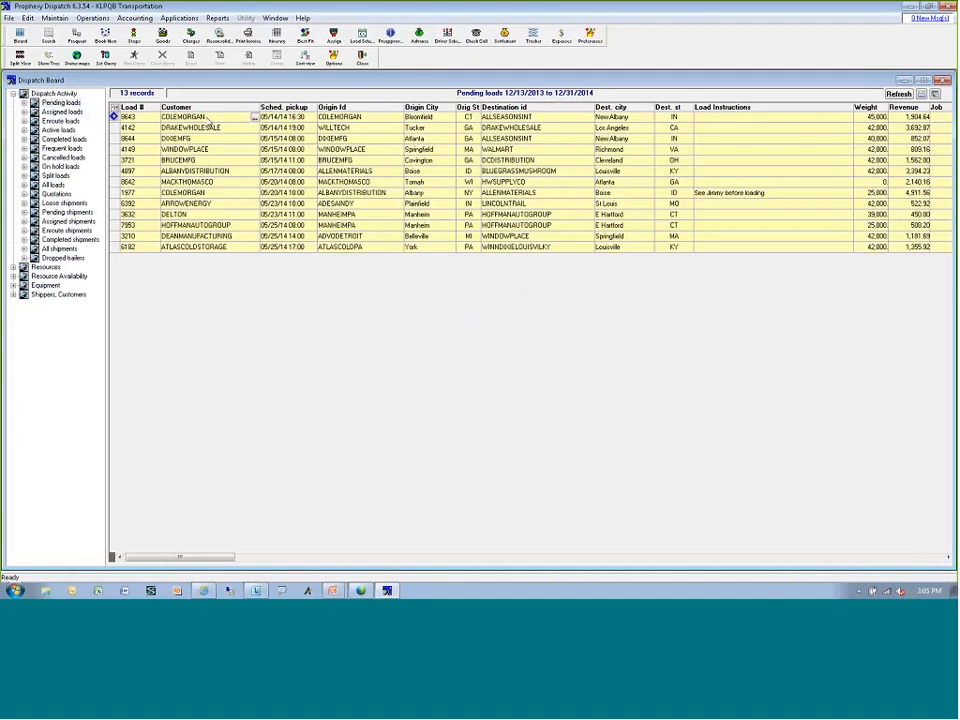
pyautogui.doubleClick(208, 118)
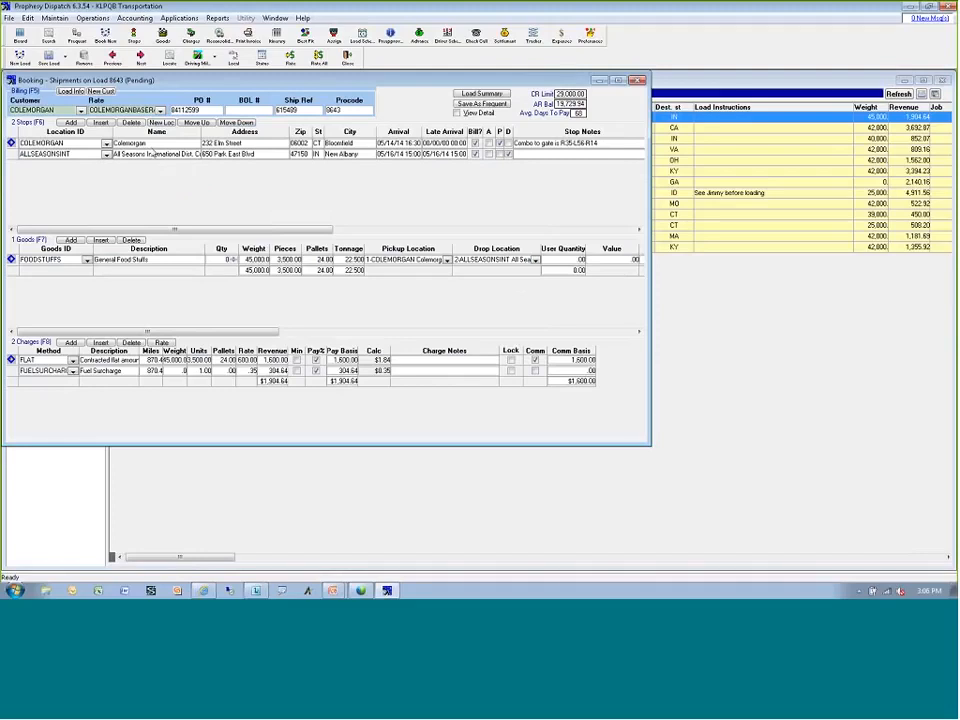
# Widen the booking window and, in the stops grid, widen the Name column and narrow Stop Notes and Reference
pyautogui.moveTo(200, 131); pyautogui.dragTo(228, 131)
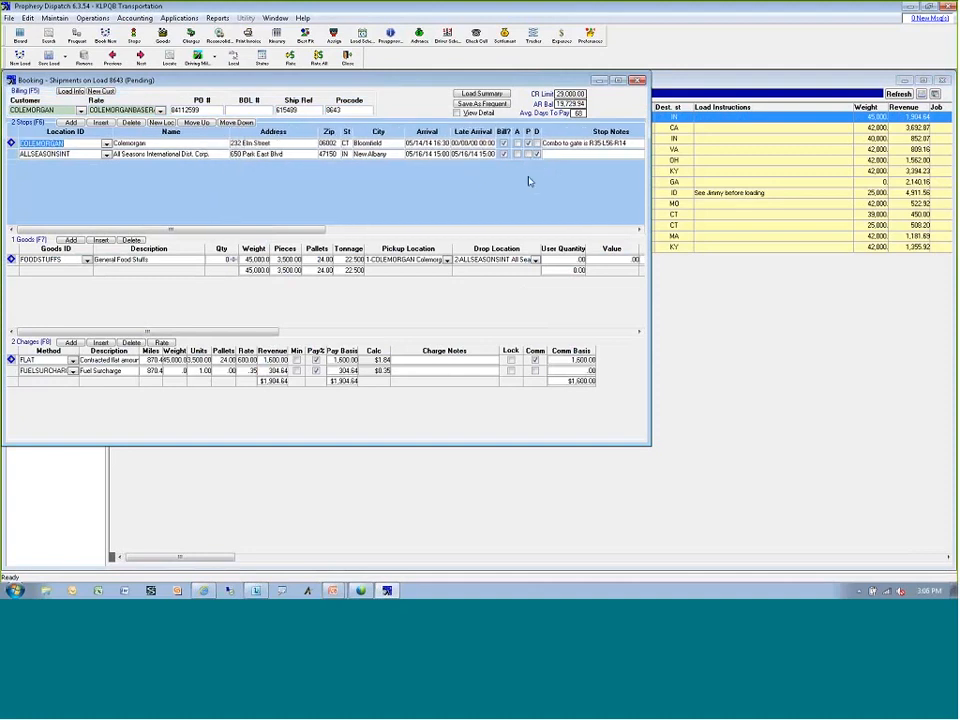
pyautogui.click(690, 214)
pyautogui.moveTo(690, 214); pyautogui.dragTo(723, 213)
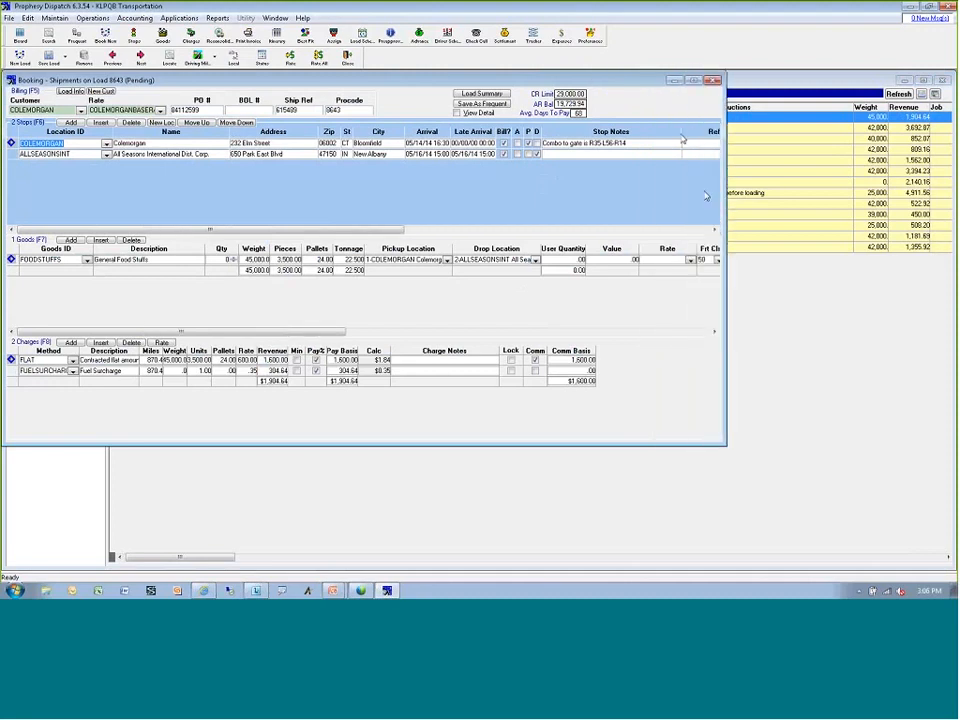
pyautogui.moveTo(681, 131); pyautogui.dragTo(631, 130)
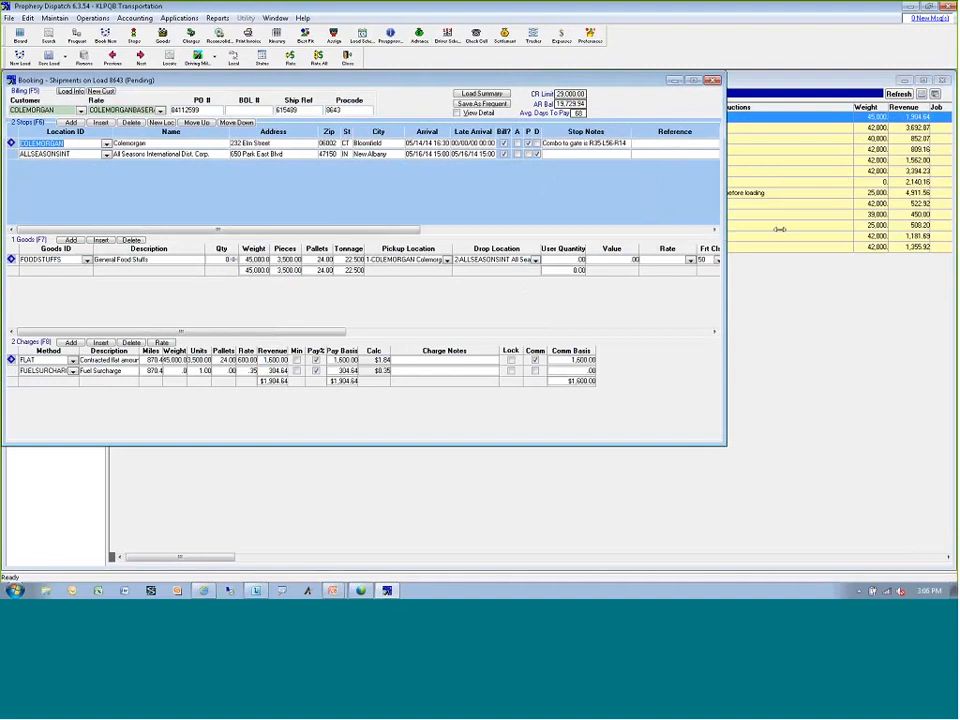
pyautogui.moveTo(779, 229); pyautogui.dragTo(915, 246)
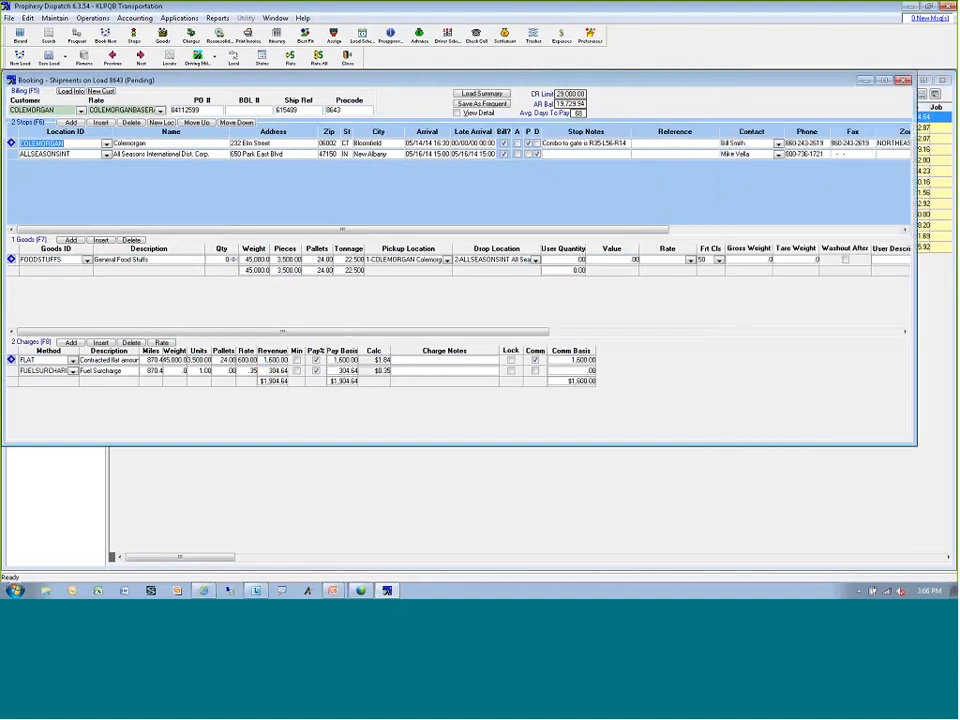
pyautogui.moveTo(719, 131); pyautogui.dragTo(684, 135)
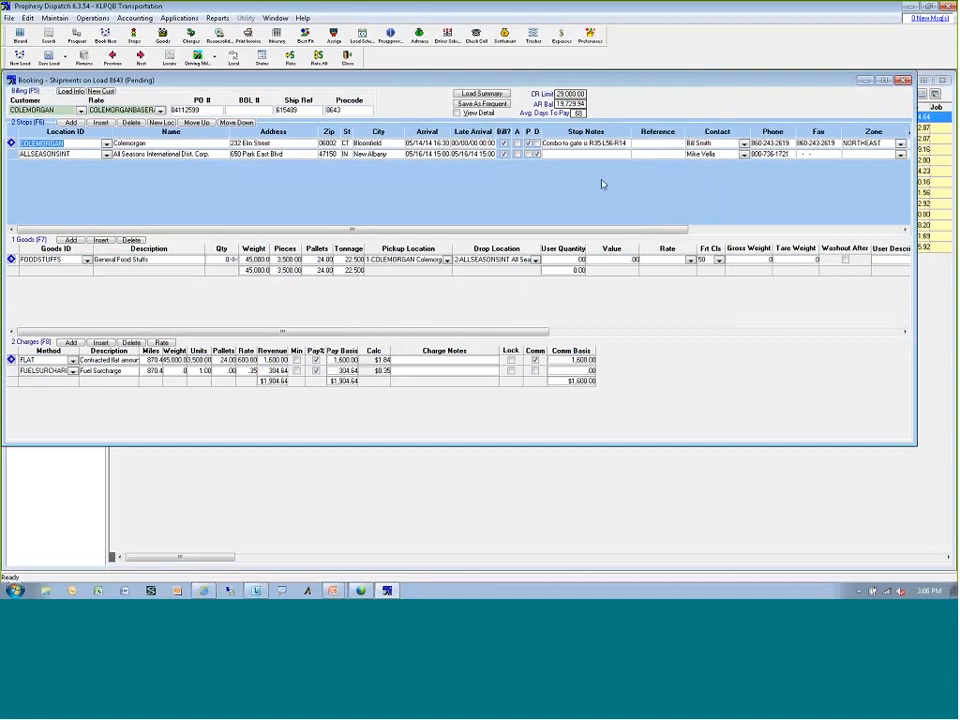
# Move the Bill? column between Phone and Fax in the stops grid and stretch the Phone column very wide
pyautogui.moveTo(504, 133); pyautogui.dragTo(797, 152)
pyautogui.moveTo(664, 229); pyautogui.dragTo(857, 223)
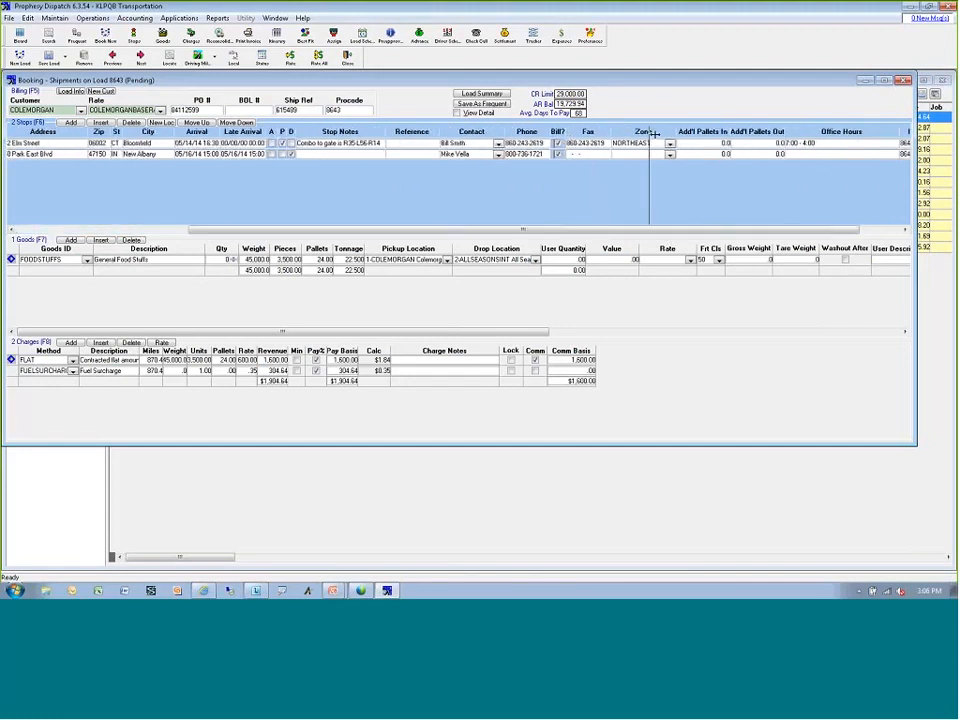
pyautogui.moveTo(806, 143); pyautogui.dragTo(895, 146)
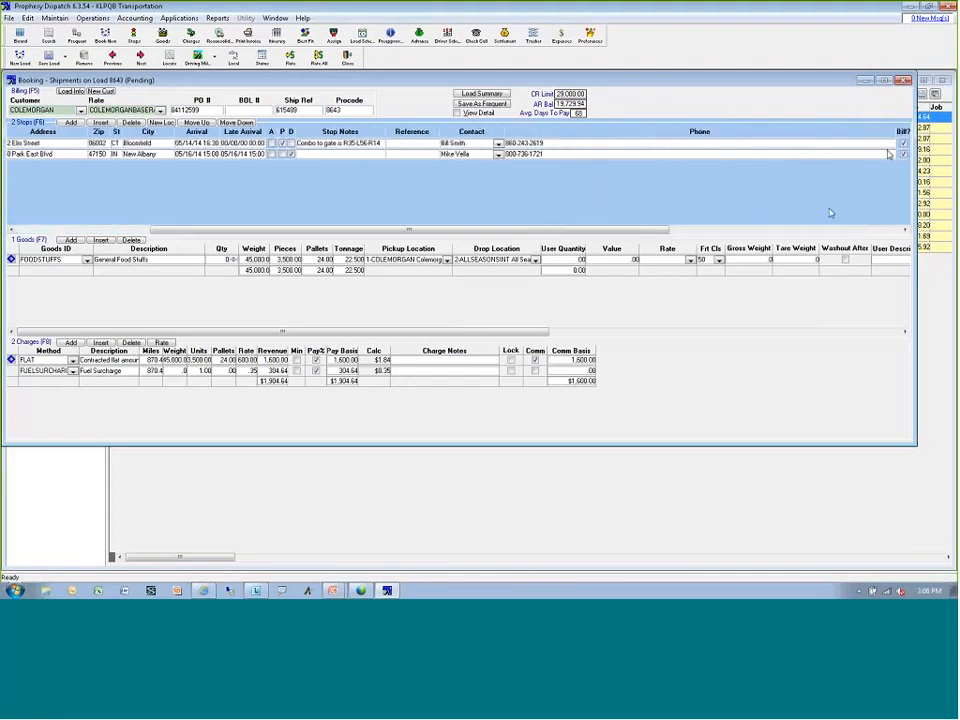
pyautogui.moveTo(627, 231); pyautogui.dragTo(471, 230)
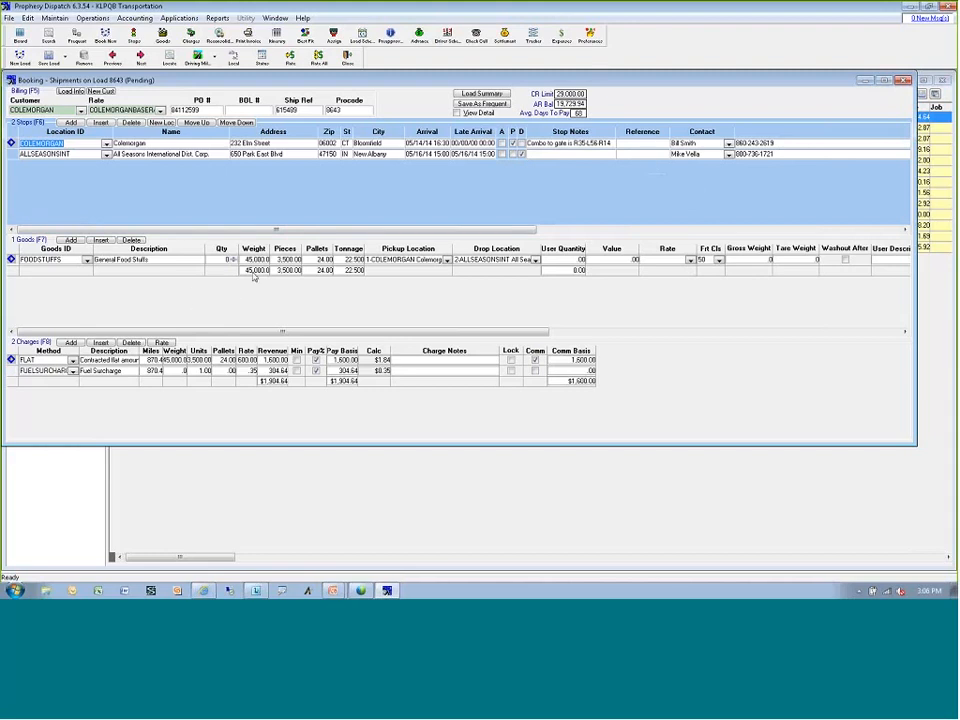
# In the goods grid, widen the Pieces, Pallets, Pickup Location and Drop Location columns and move User Quantity directly after Frt Cls
pyautogui.moveTo(269, 250); pyautogui.dragTo(357, 247)
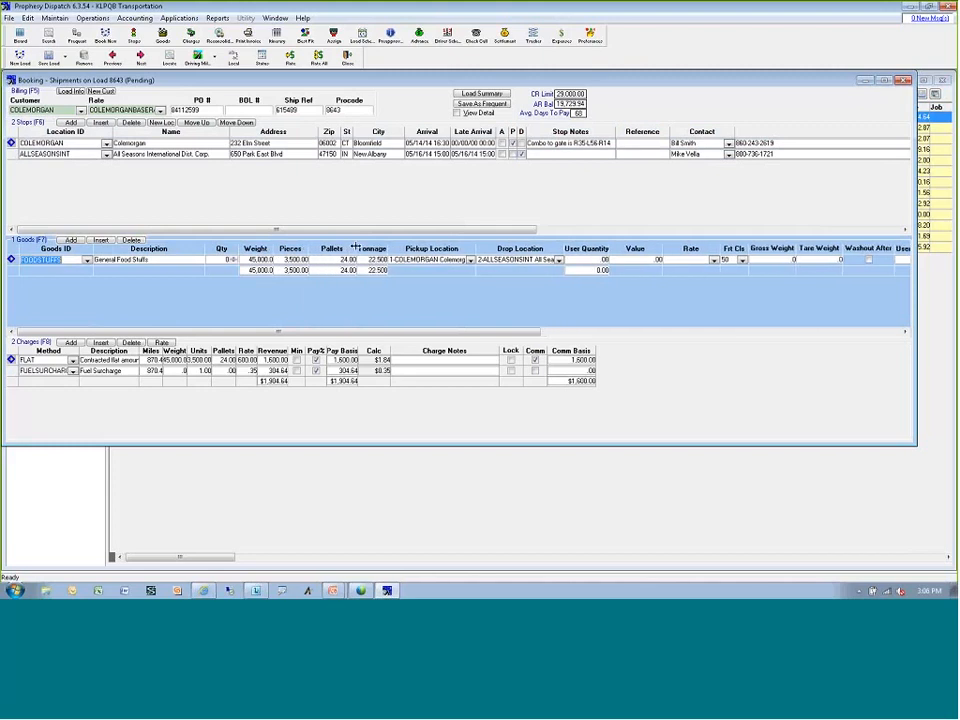
pyautogui.click(583, 256)
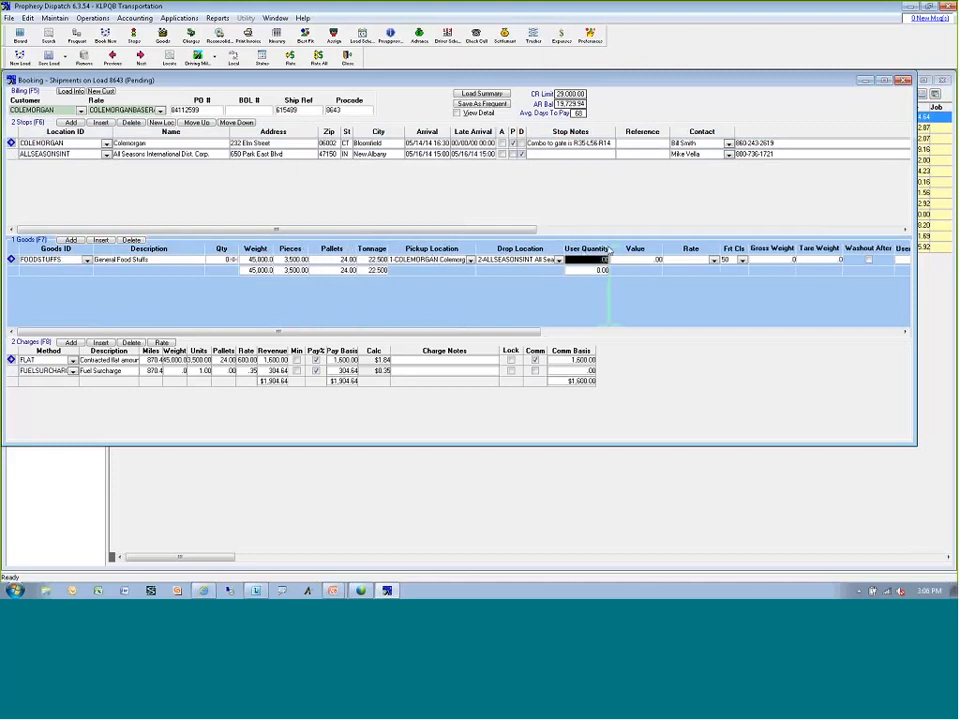
pyautogui.moveTo(747, 248); pyautogui.dragTo(748, 249)
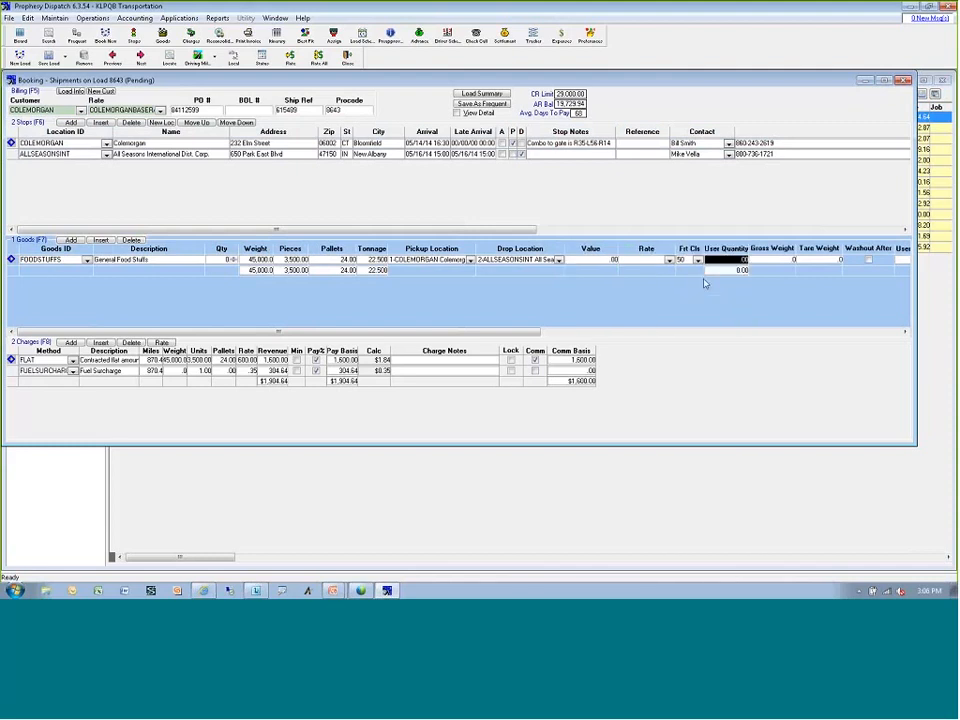
pyautogui.moveTo(569, 248); pyautogui.dragTo(596, 248)
pyautogui.moveTo(476, 248); pyautogui.dragTo(522, 248)
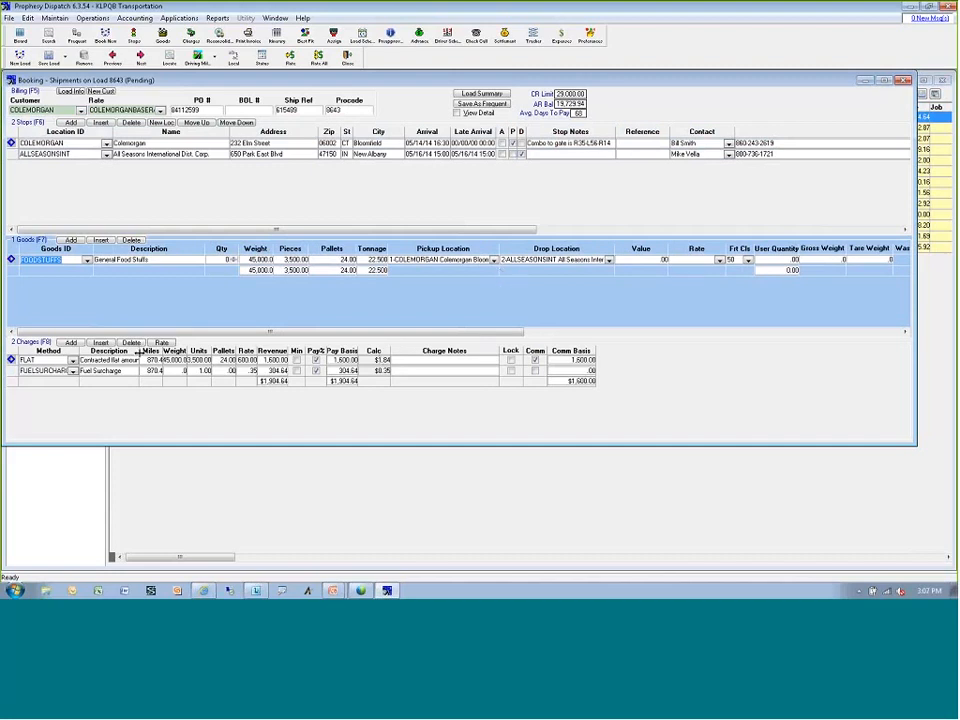
# Widen the charges grid's columns from Method through Calc CPM to fit their contents
pyautogui.moveTo(79, 351); pyautogui.dragTo(414, 350)
pyautogui.moveTo(515, 350)
pyautogui.mouseDown()
pyautogui.moveTo(535, 350)
pyautogui.moveTo(496, 350)
pyautogui.mouseUp()
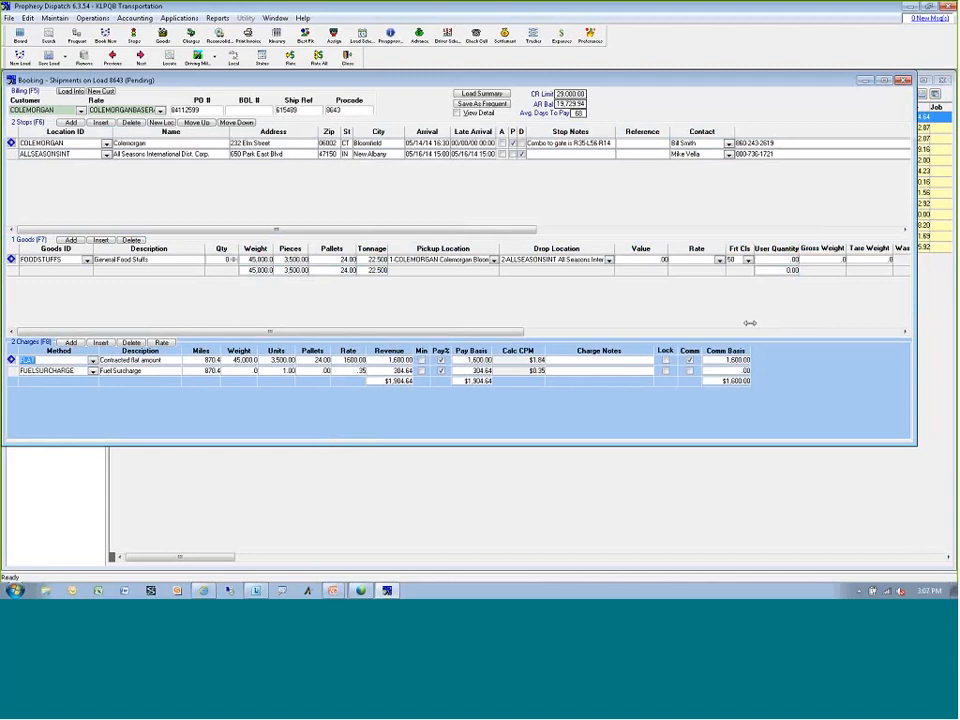
# Fit the booking window to its grids by narrowing it, widening Contact and narrowing Charge Notes, and close the booking
pyautogui.moveTo(751, 323); pyautogui.dragTo(752, 323)
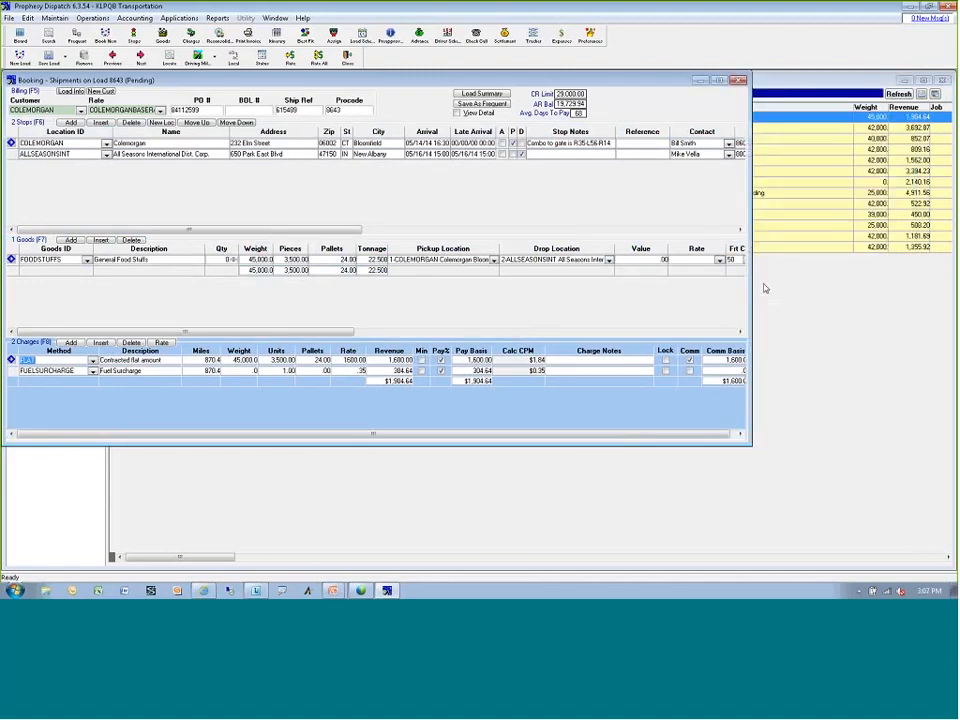
pyautogui.click(738, 133)
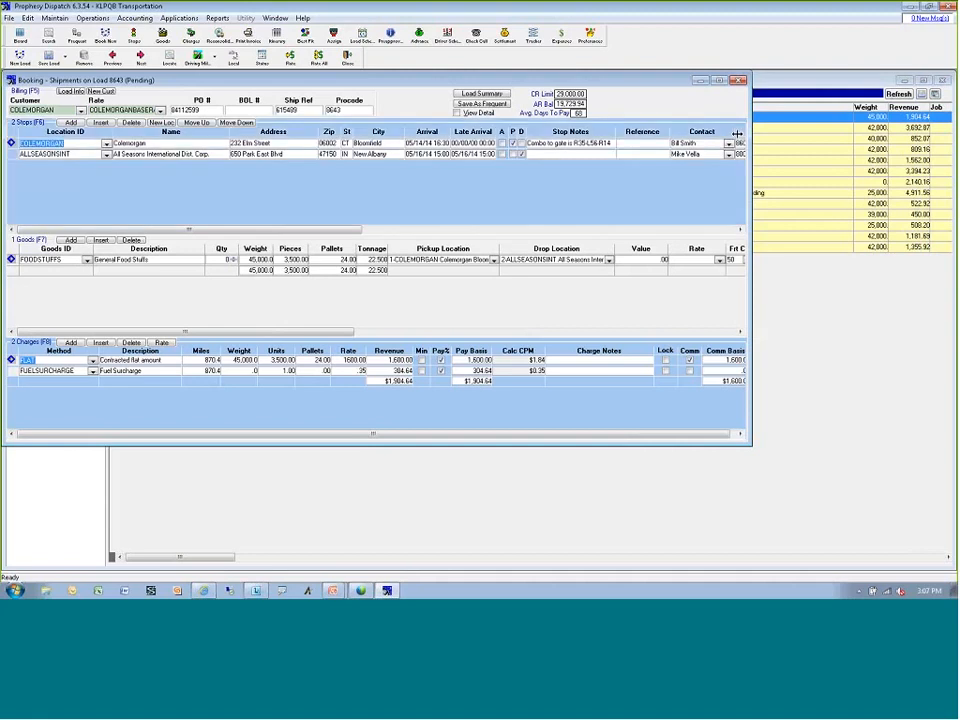
pyautogui.moveTo(735, 133); pyautogui.dragTo(742, 133)
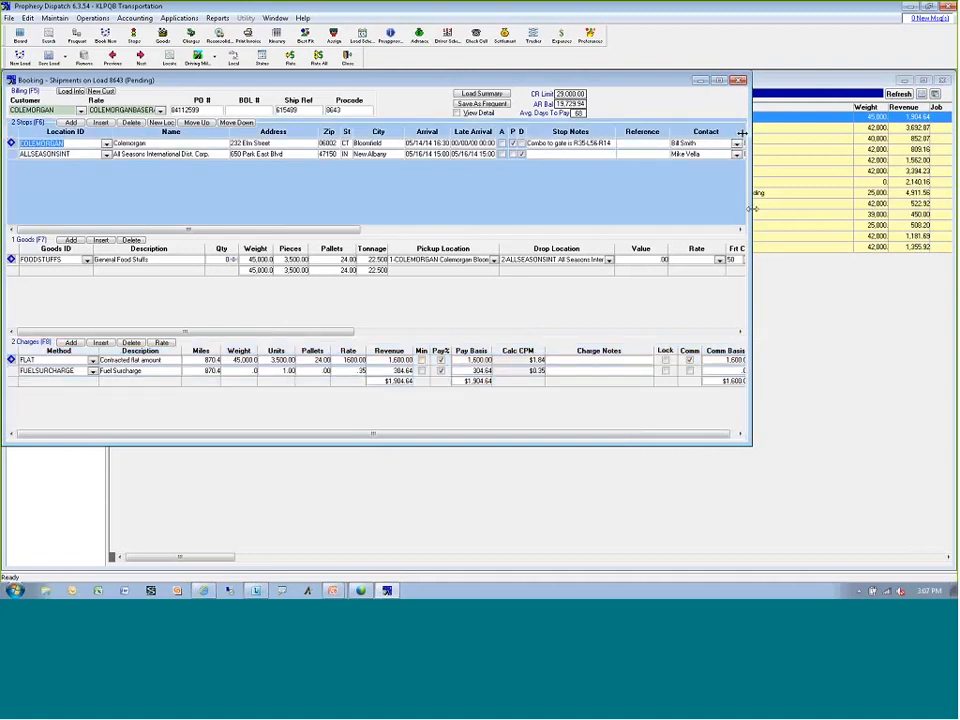
pyautogui.moveTo(752, 208); pyautogui.dragTo(760, 224)
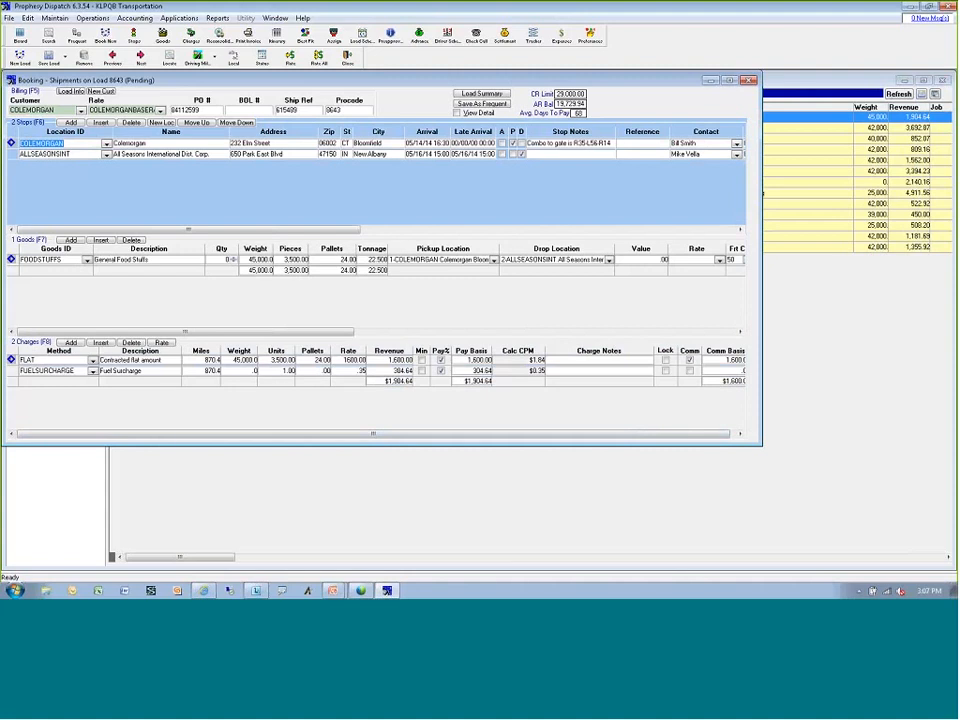
pyautogui.moveTo(652, 350); pyautogui.dragTo(643, 348)
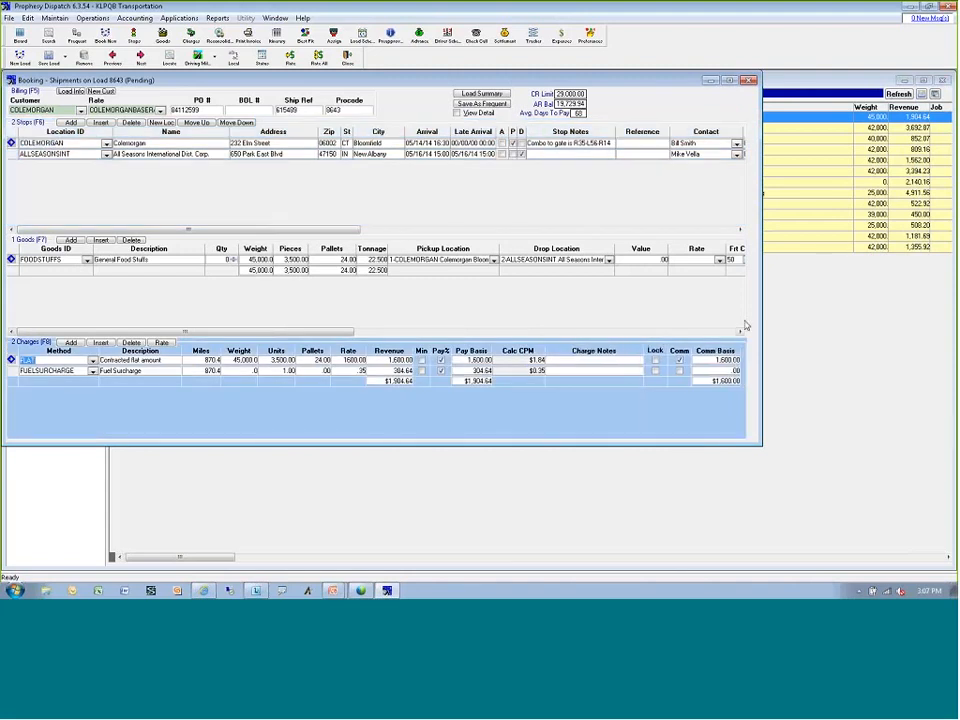
pyautogui.moveTo(761, 320); pyautogui.dragTo(748, 320)
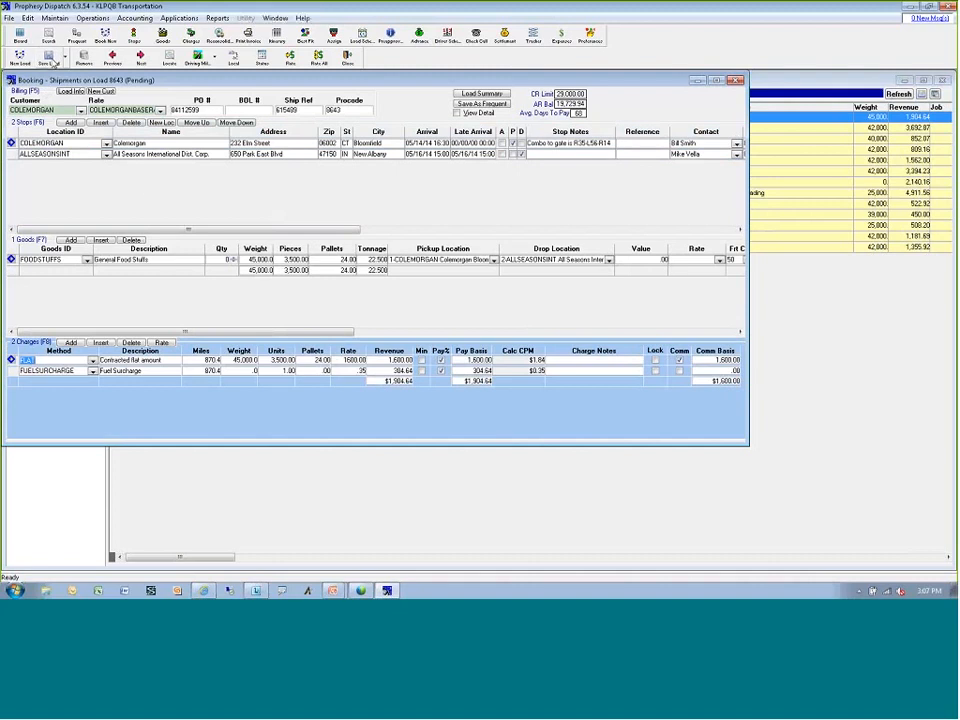
pyautogui.click(738, 81)
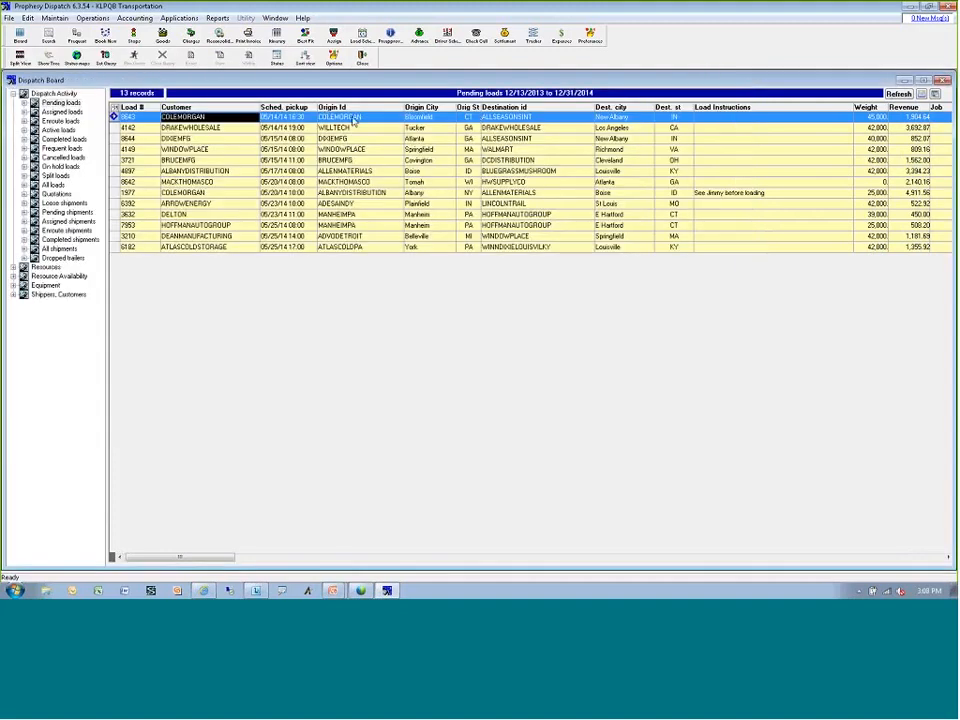
# Reopen the first COLEMORGAN load's booking and shrink the overly wide Phone column in the stops grid to fit its numbers
pyautogui.doubleClick(350, 117)
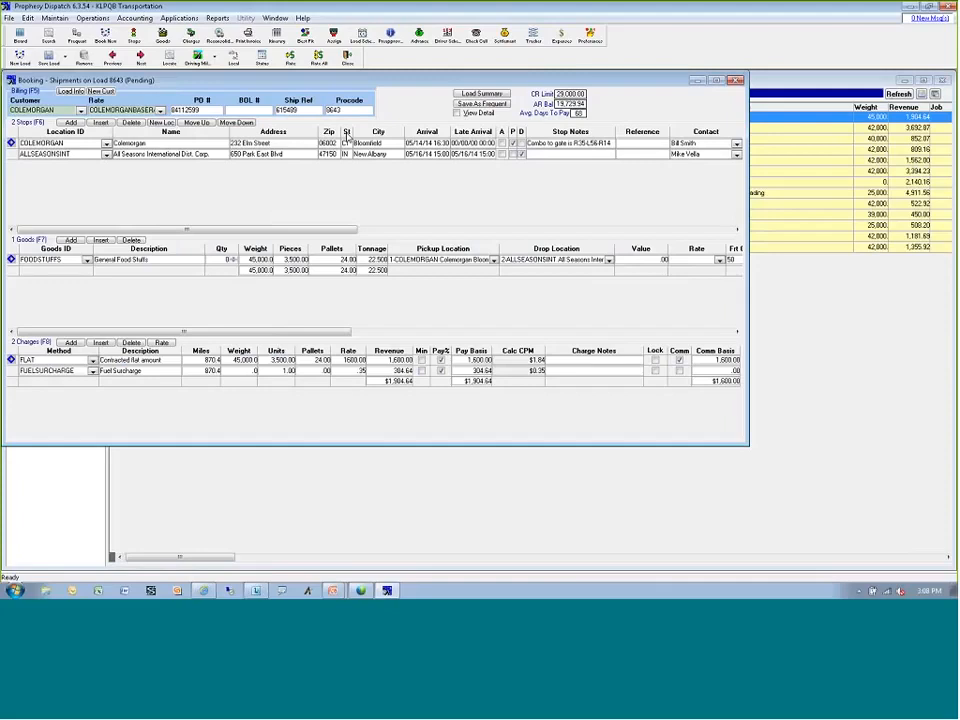
pyautogui.click(331, 231)
pyautogui.moveTo(331, 231); pyautogui.dragTo(619, 174)
pyautogui.moveTo(678, 131); pyautogui.dragTo(348, 131)
pyautogui.moveTo(408, 230); pyautogui.dragTo(440, 234)
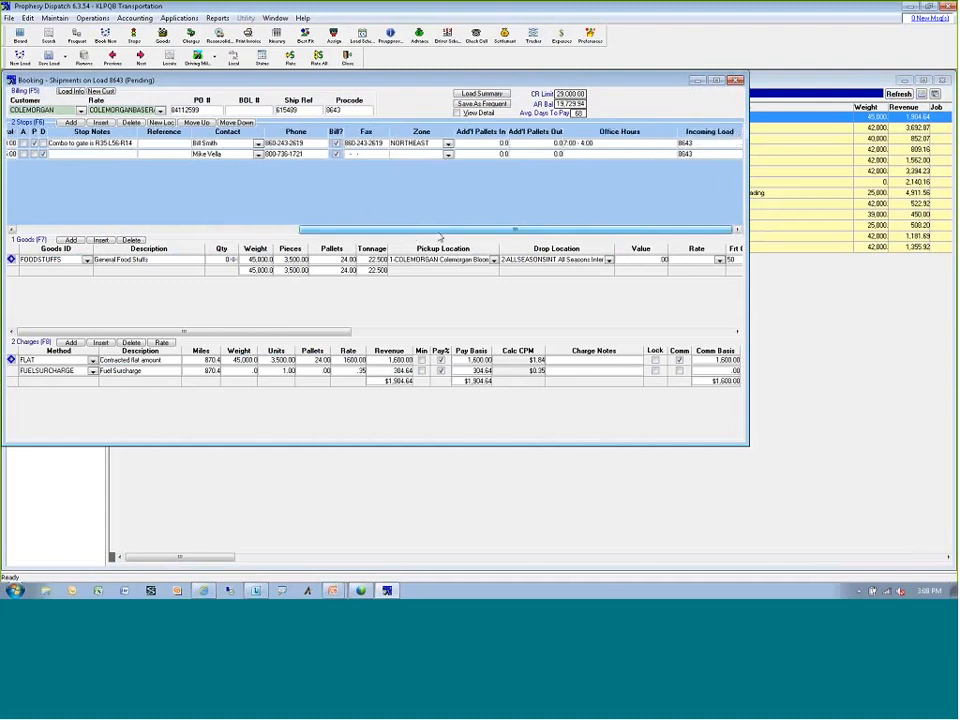
# Examine the Add'l Pallets In and Add'l Pallets Out columns of the stops grid and switch to the goods grid
pyautogui.click(471, 133)
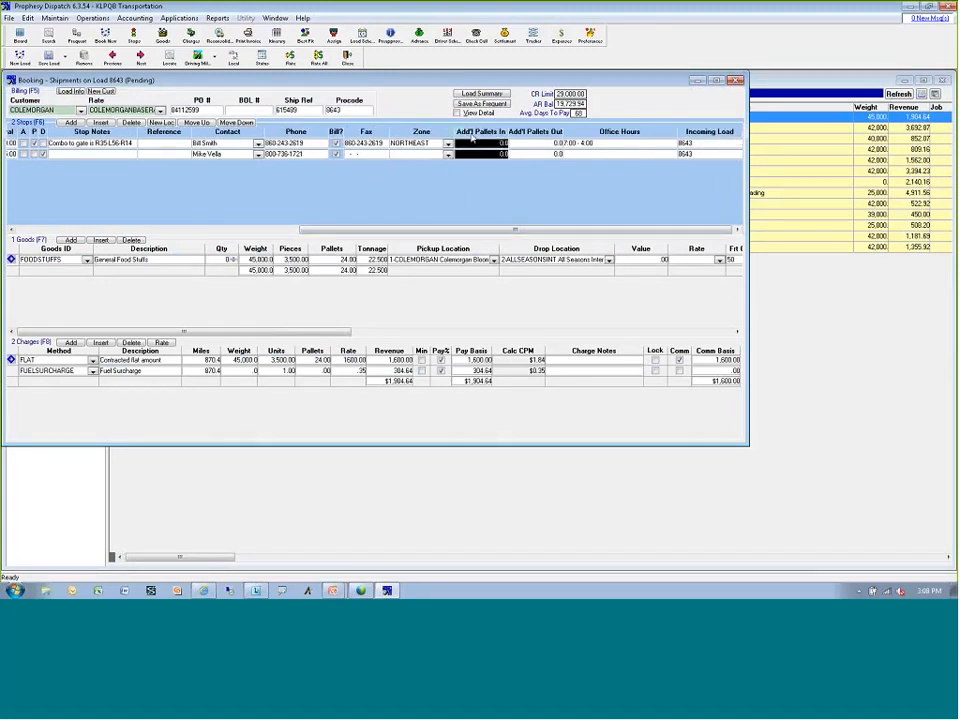
pyautogui.click(535, 132)
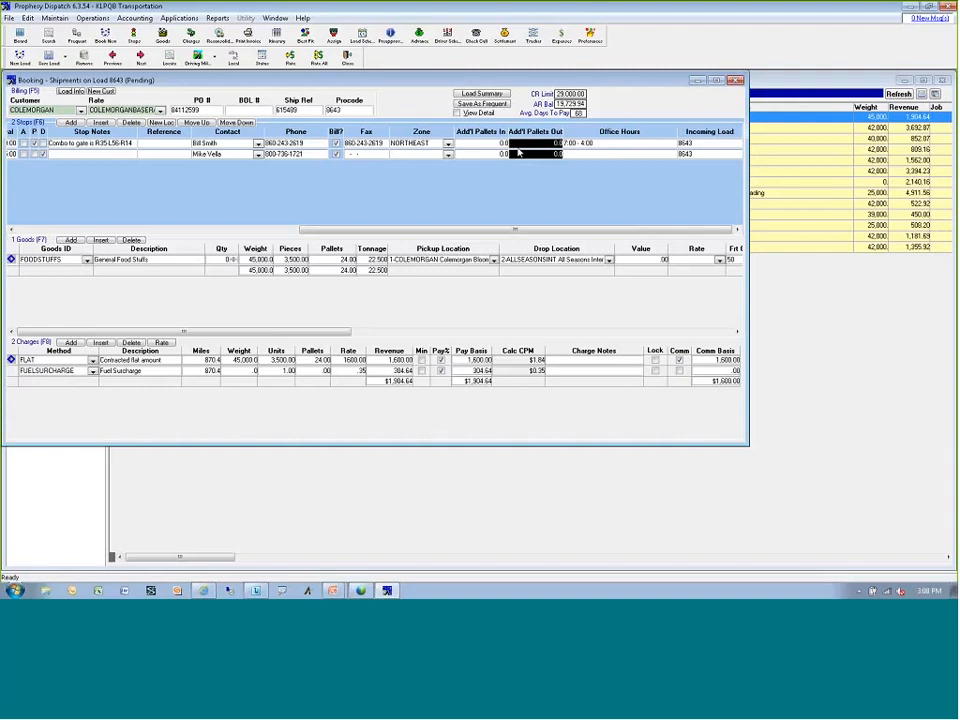
pyautogui.moveTo(501, 231); pyautogui.dragTo(213, 215)
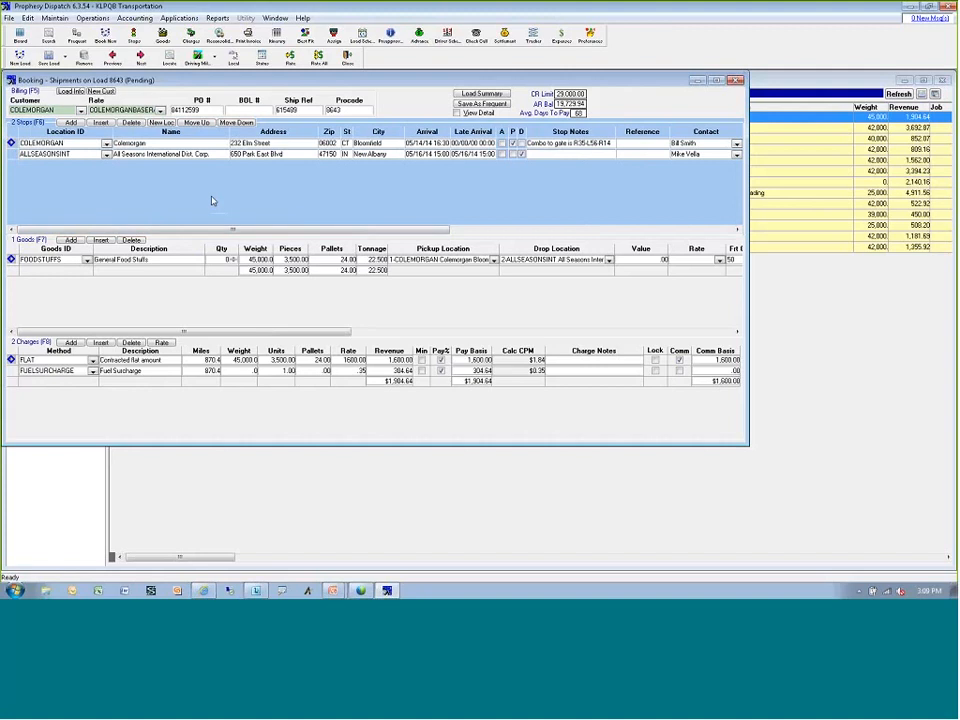
pyautogui.click(211, 280)
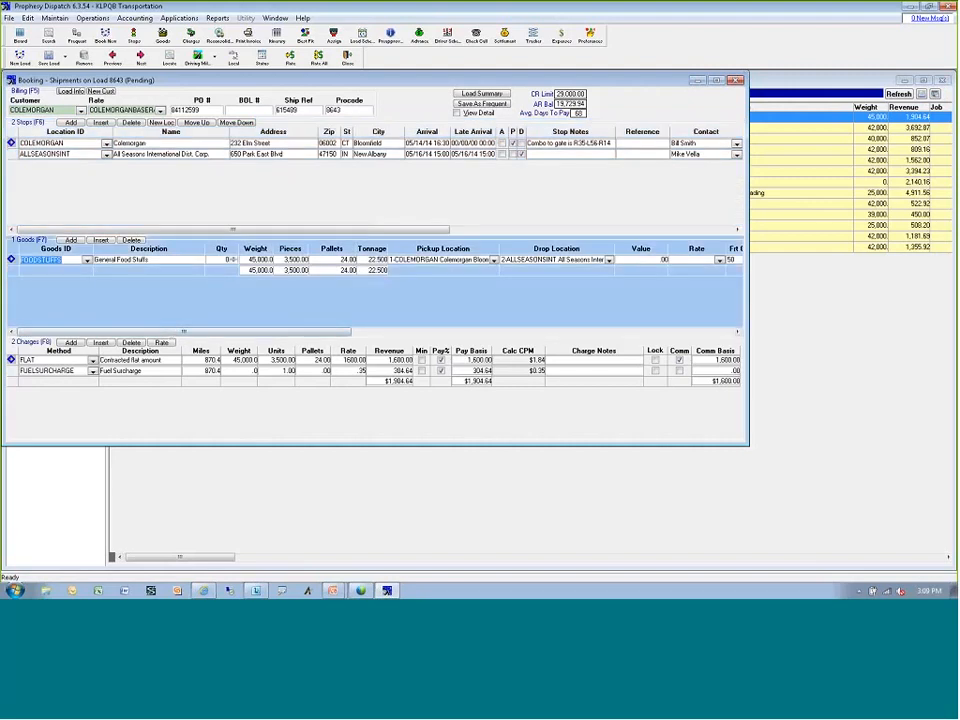
# Narrow the goods grid's Pallets column and examine the columns through Washout After and User Description 10
pyautogui.moveTo(357, 249); pyautogui.dragTo(345, 249)
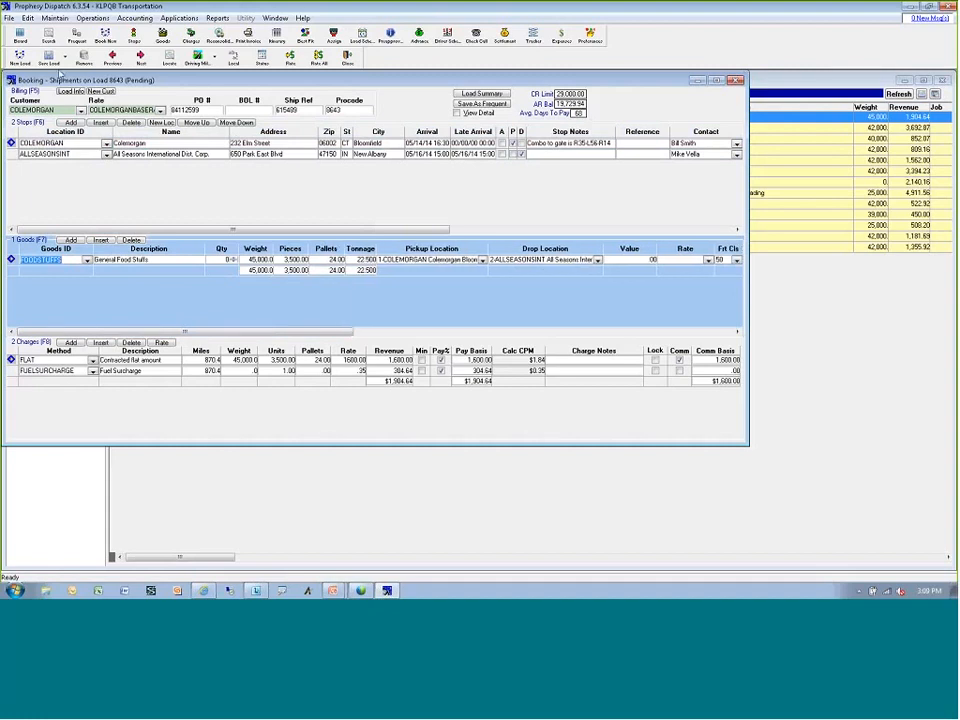
pyautogui.moveTo(181, 331); pyautogui.dragTo(417, 329)
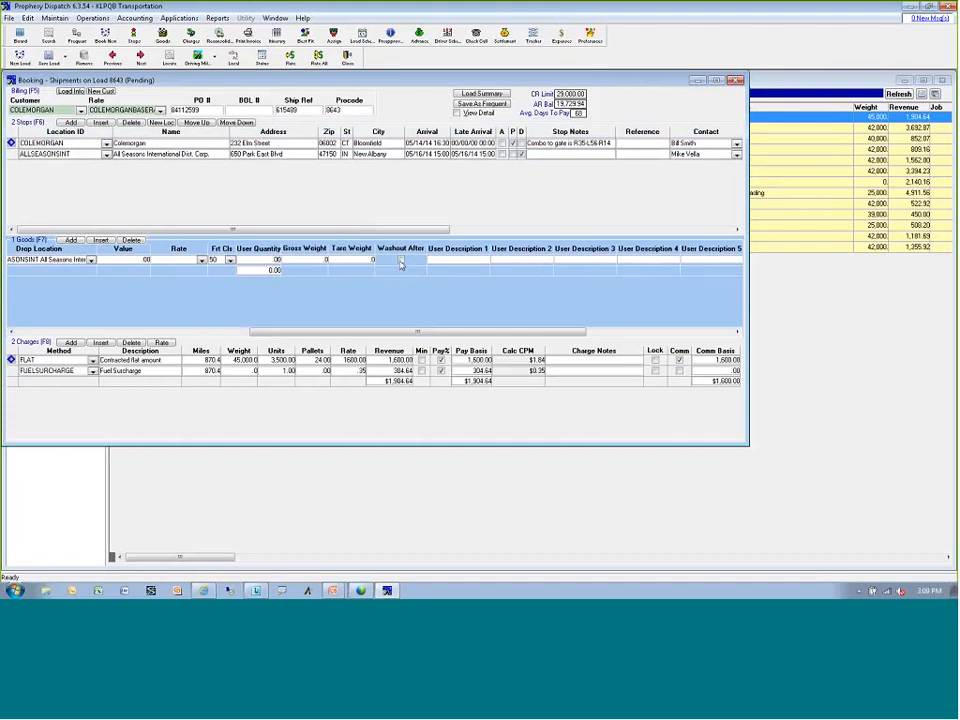
pyautogui.click(400, 261)
pyautogui.click(400, 262)
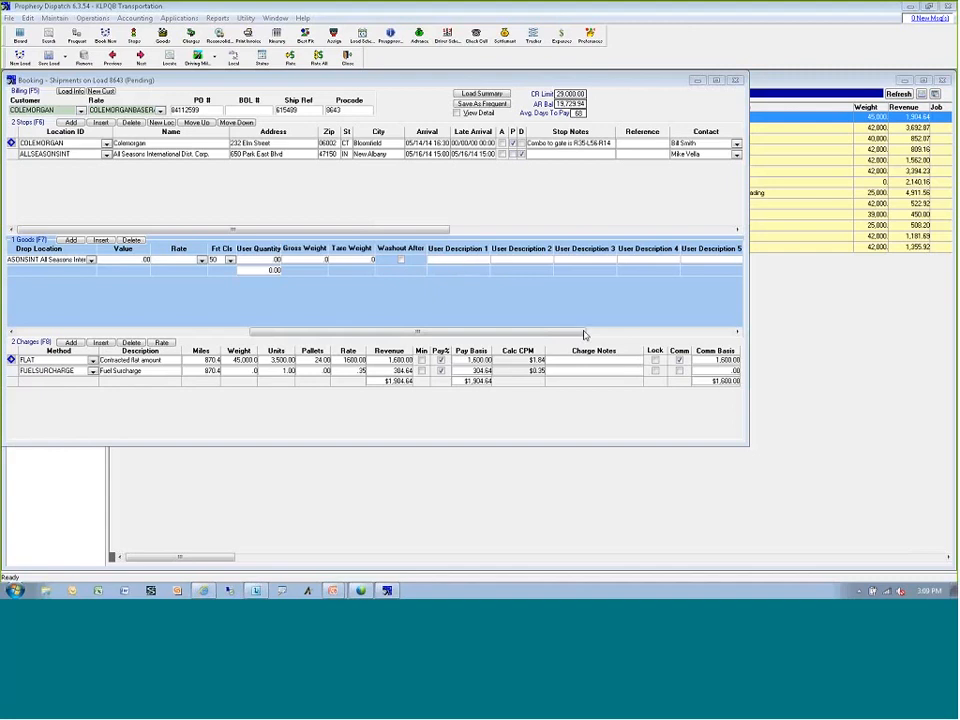
pyautogui.moveTo(585, 333); pyautogui.dragTo(741, 335)
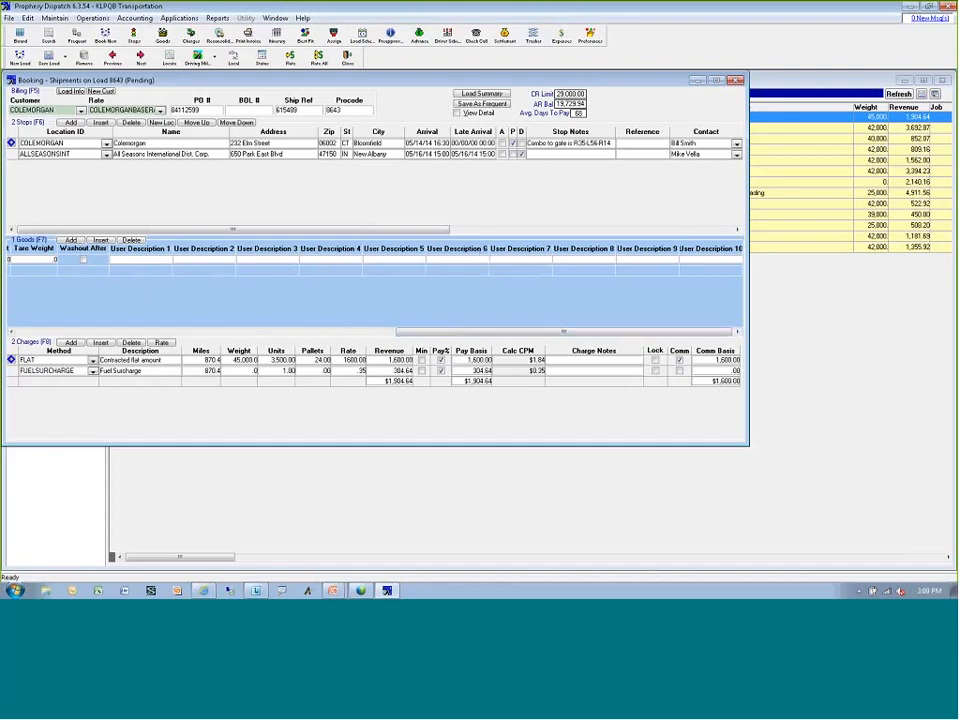
pyautogui.moveTo(483, 333); pyautogui.dragTo(71, 319)
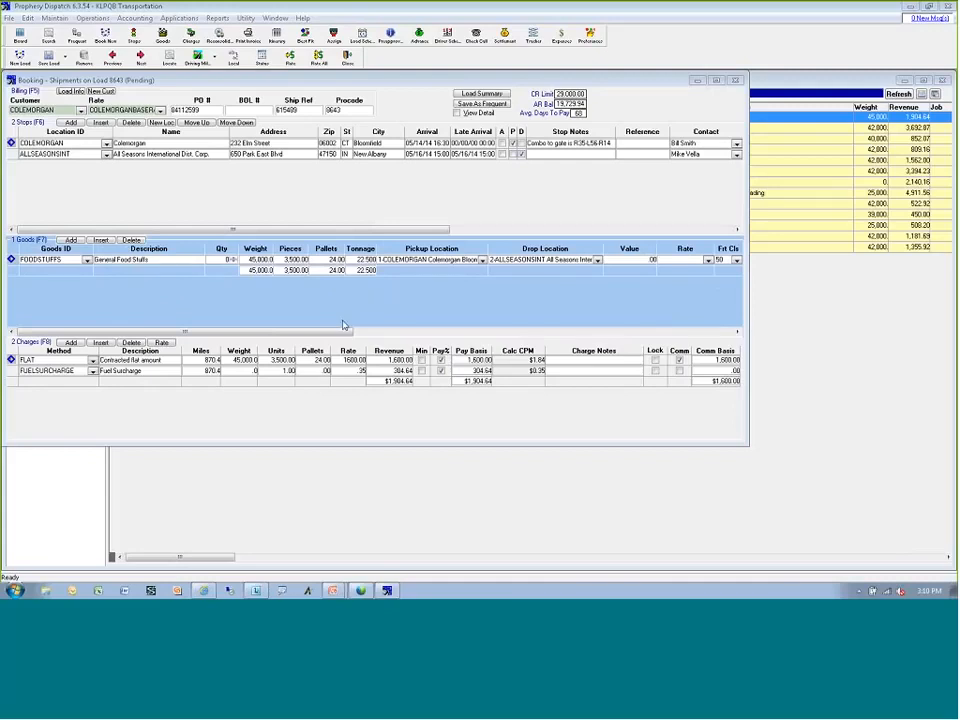
pyautogui.moveTo(300, 332)
pyautogui.mouseDown()
pyautogui.moveTo(405, 342)
pyautogui.moveTo(553, 337)
pyautogui.moveTo(285, 328)
pyautogui.mouseUp()
pyautogui.click(199, 189)
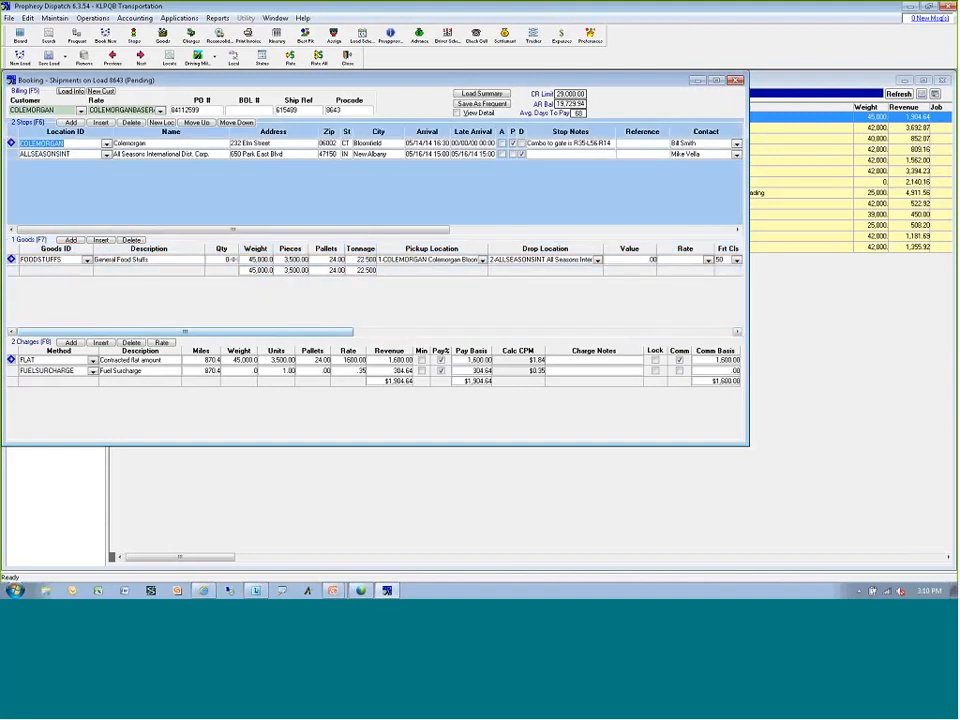
pyautogui.click(185, 108)
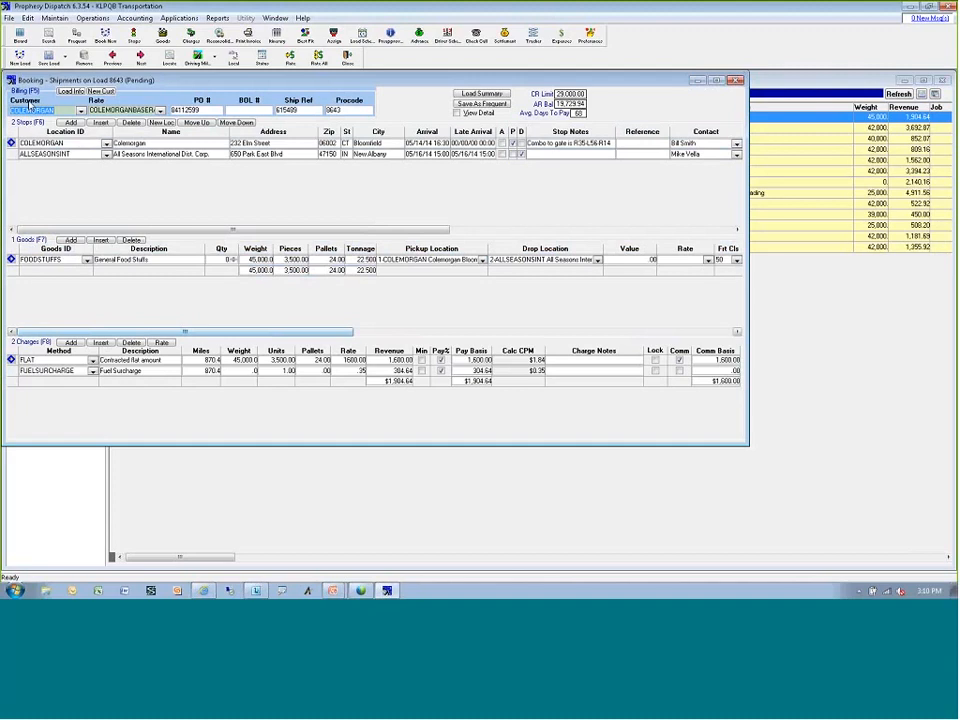
pyautogui.doubleClick(30, 106)
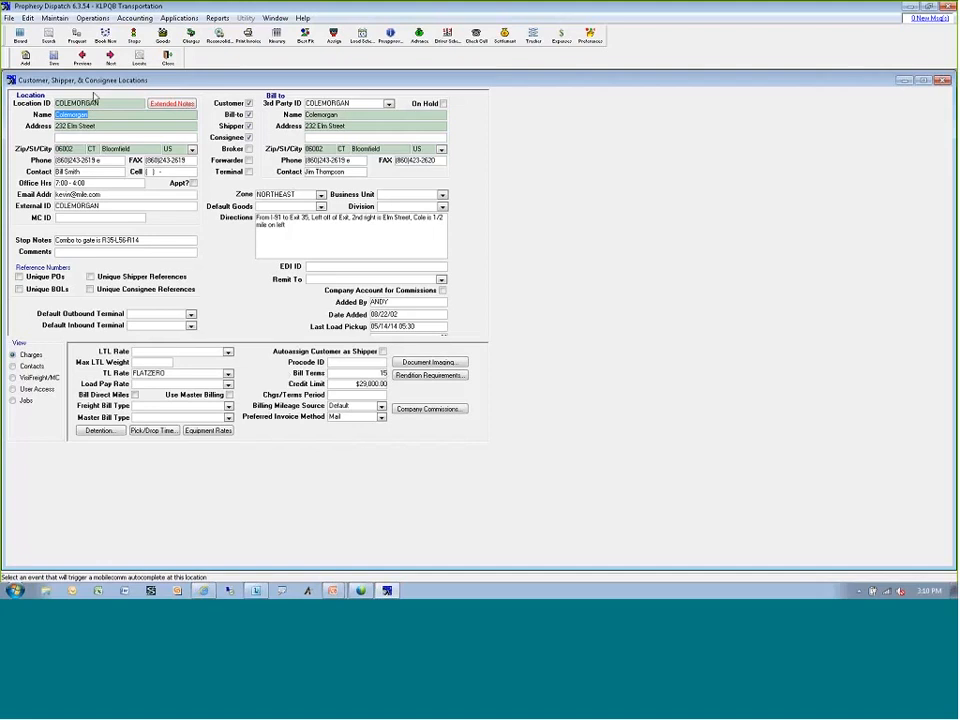
# Locate the ALBANYDISTRIBUTION location with the search "alb", enable Autoassign Customer as Shipper for it, and close the record
pyautogui.click(140, 60)
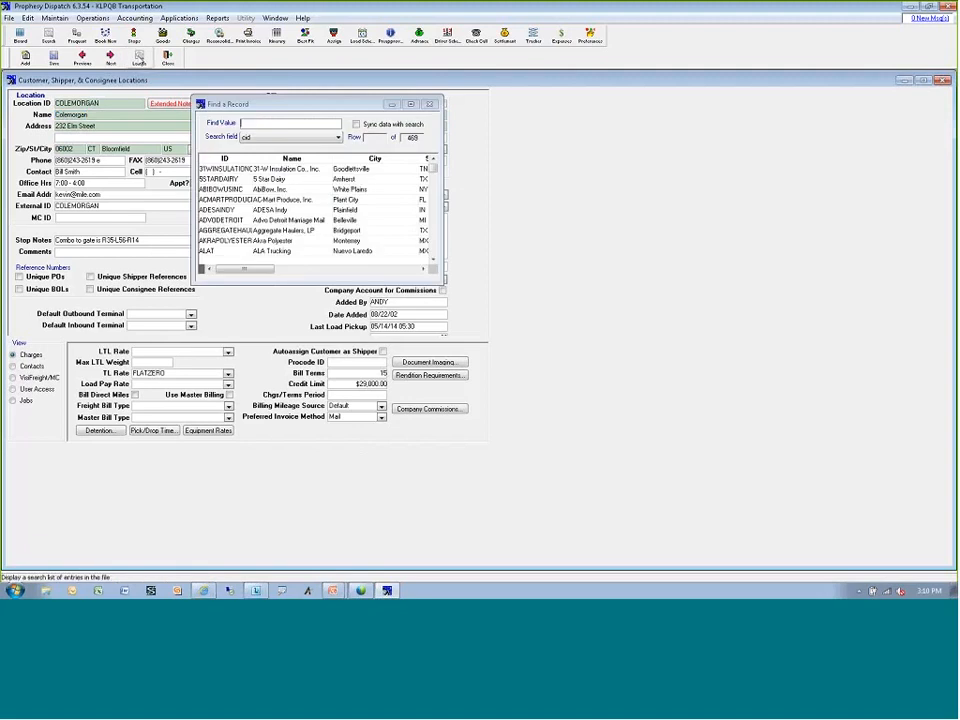
pyautogui.write('alb')
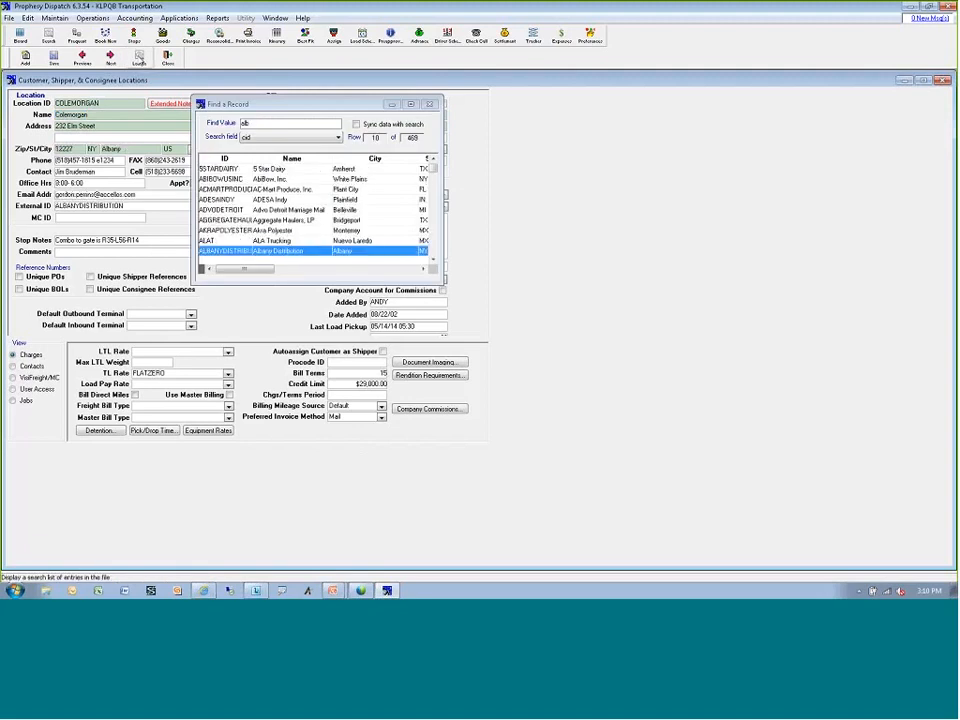
pyautogui.press('Return')
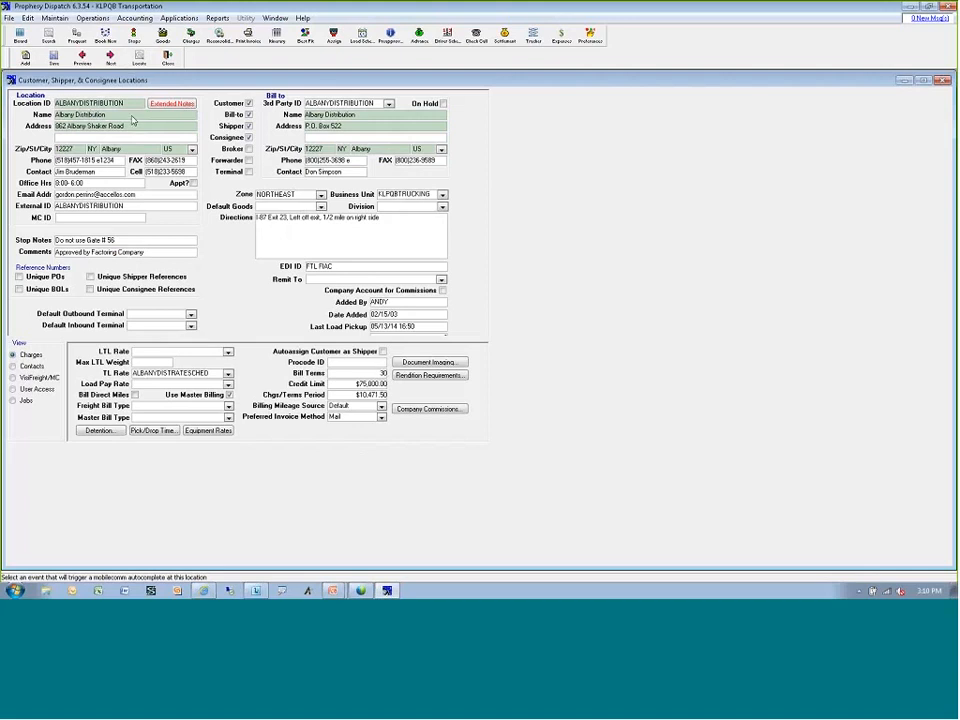
pyautogui.click(383, 352)
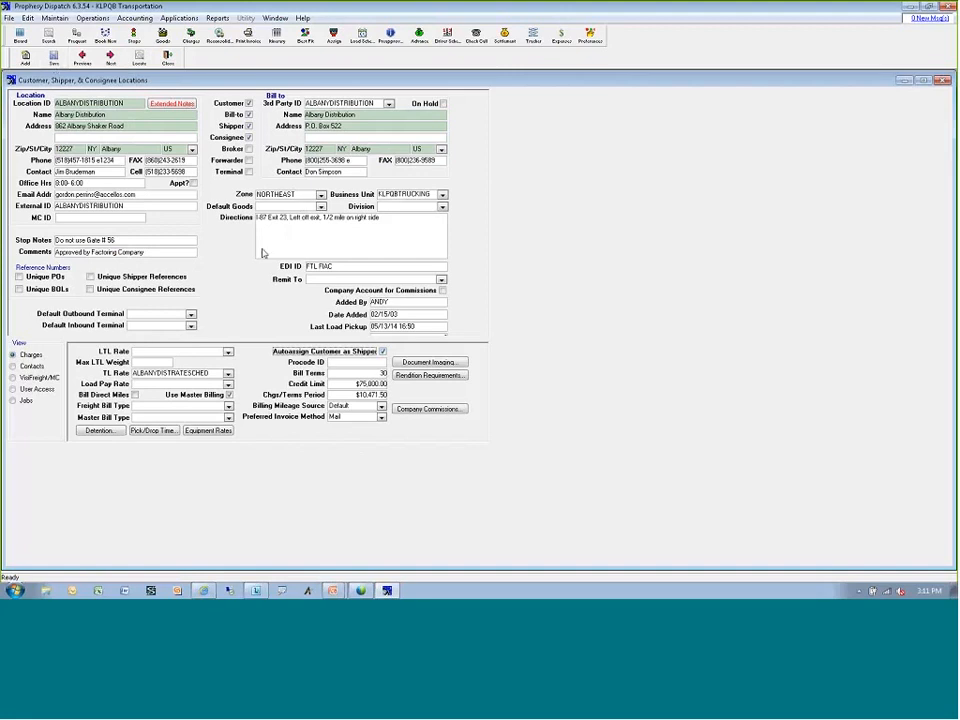
pyautogui.click(168, 58)
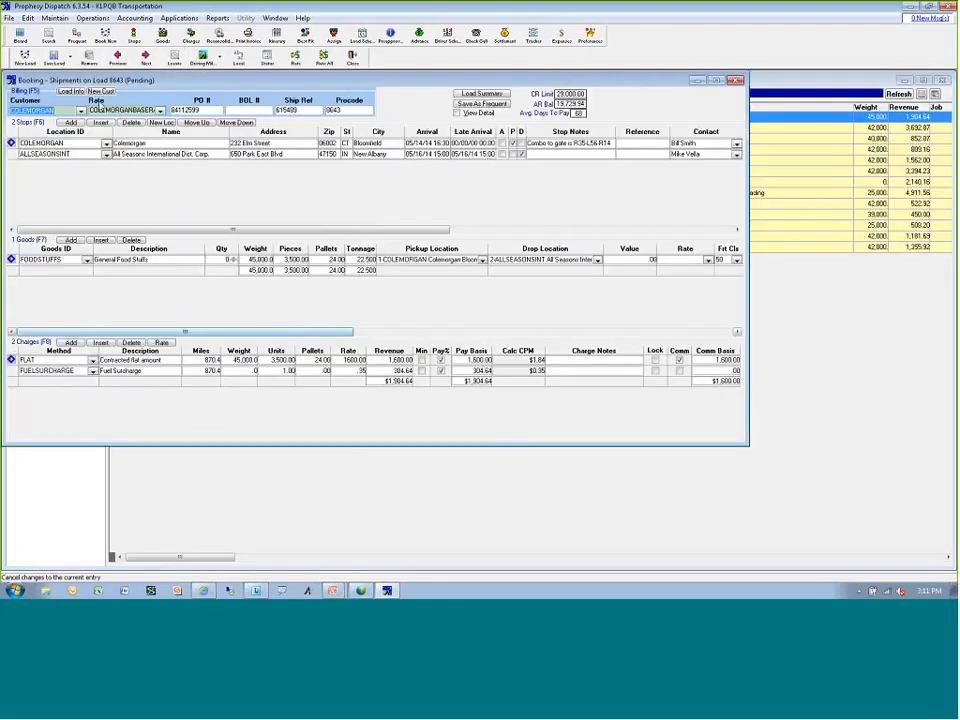
# View the COLEMORGANBASERATE rate schedule from the booking's Rate field and return to the goods grid
pyautogui.doubleClick(96, 108)
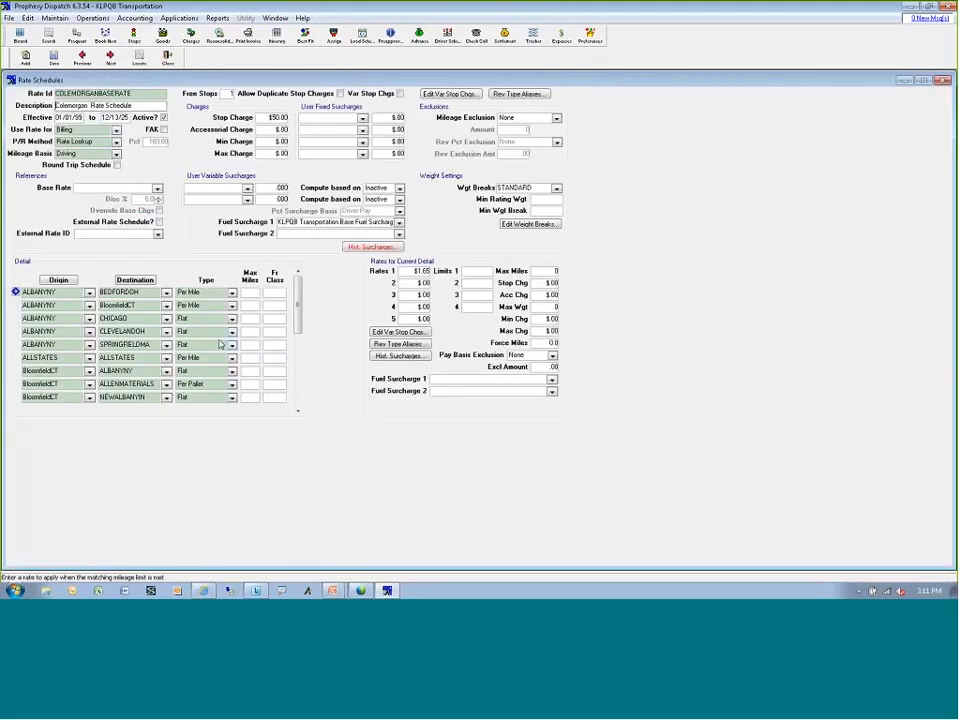
pyautogui.click(168, 60)
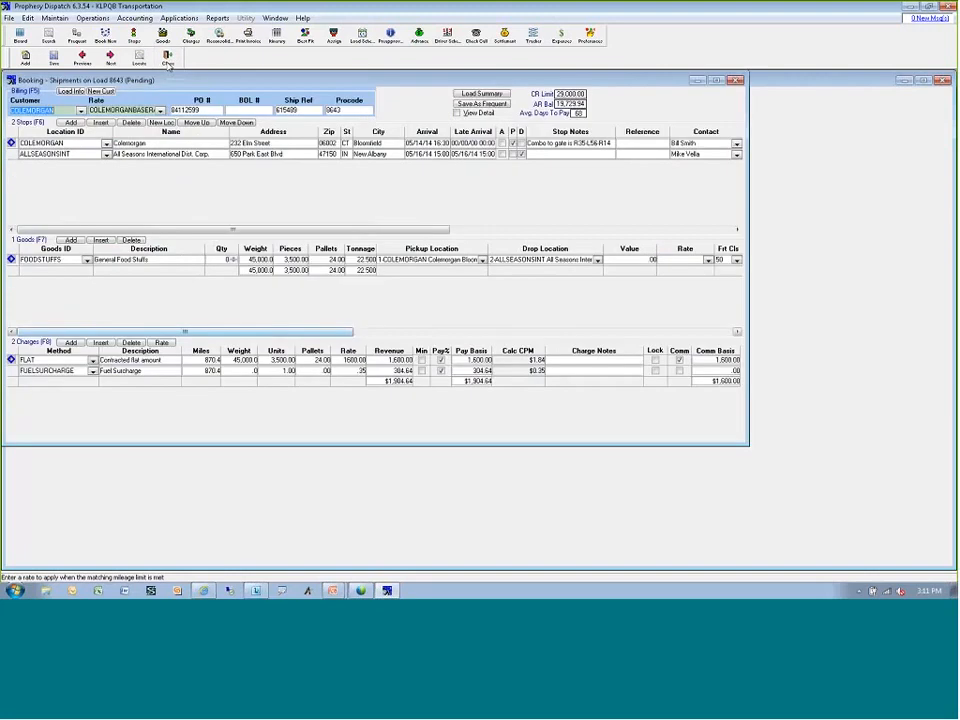
pyautogui.click(210, 296)
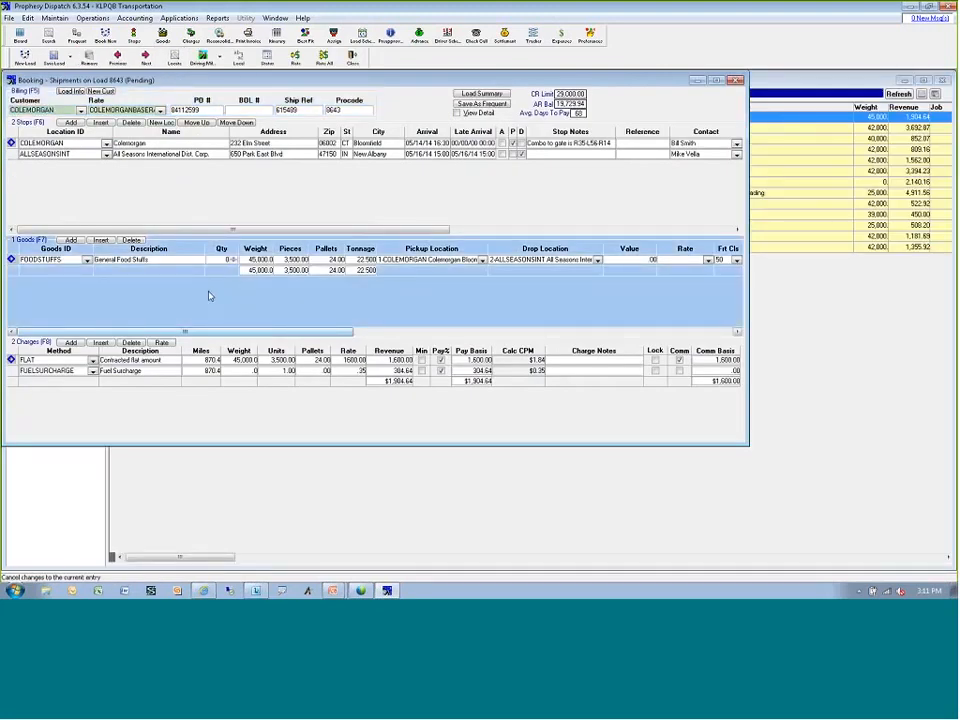
# Open the location record of the ALLSEASONSINT stop, examine its directions, and return to the booking
pyautogui.click(16, 154)
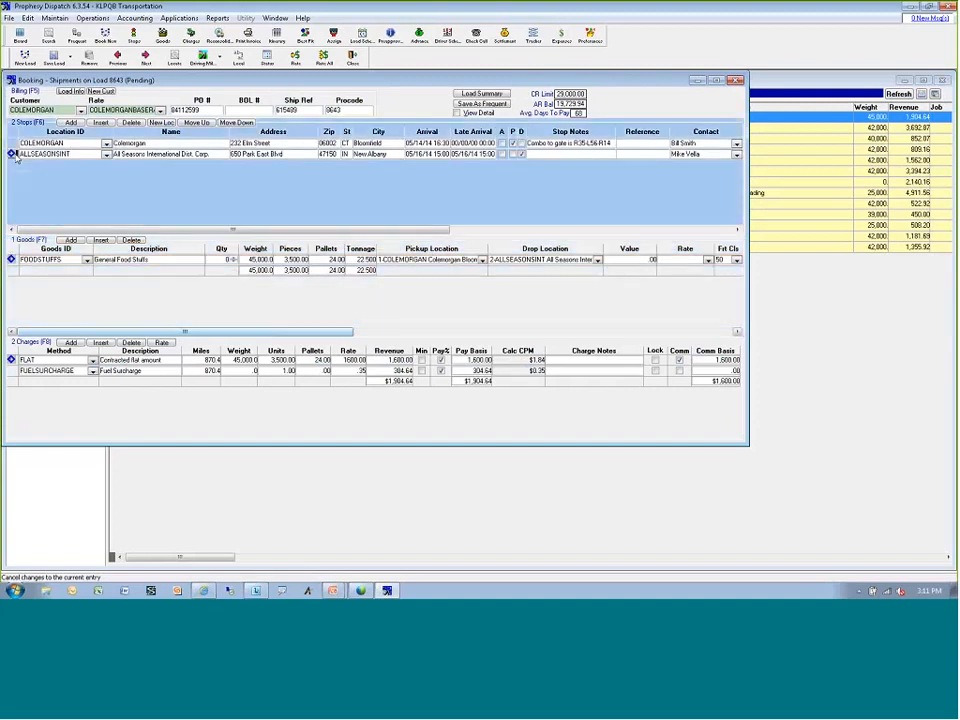
pyautogui.click(64, 134)
pyautogui.doubleClick(64, 136)
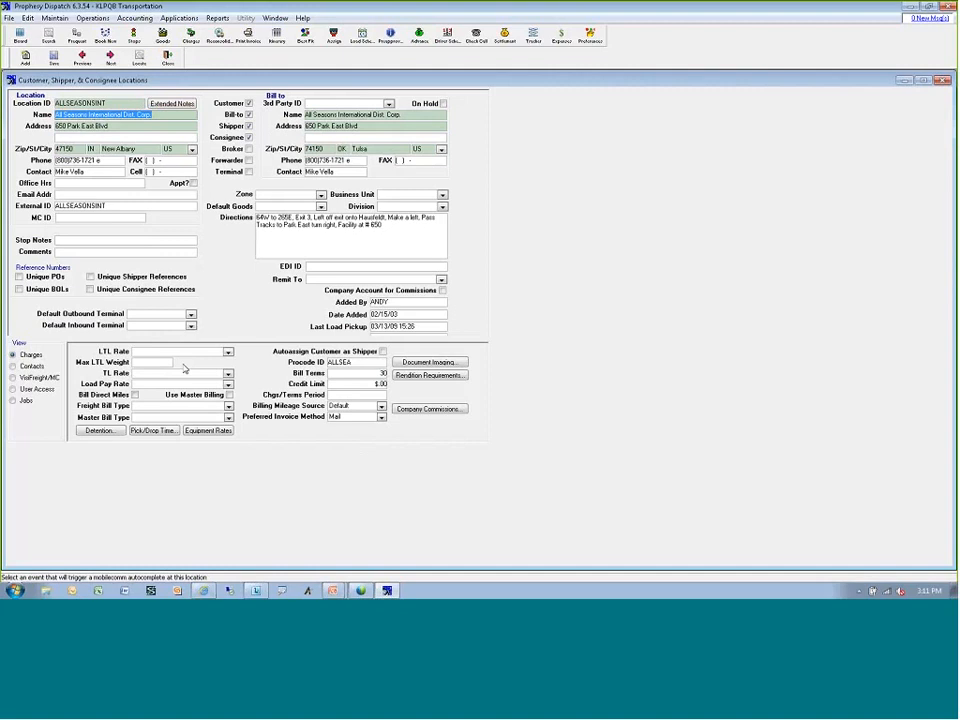
pyautogui.click(386, 232)
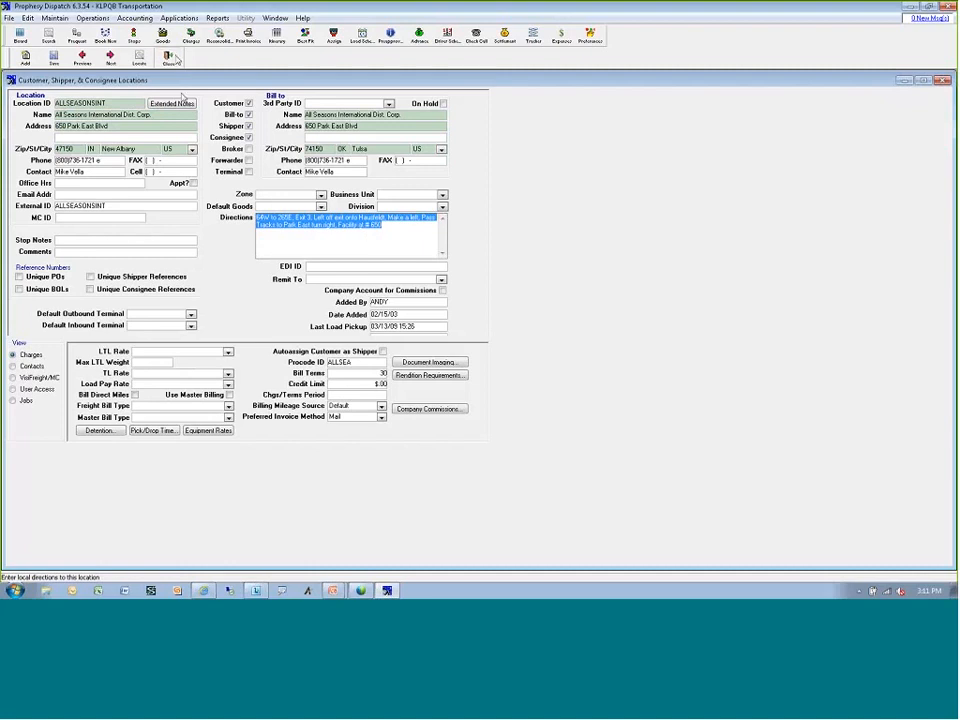
pyautogui.click(168, 57)
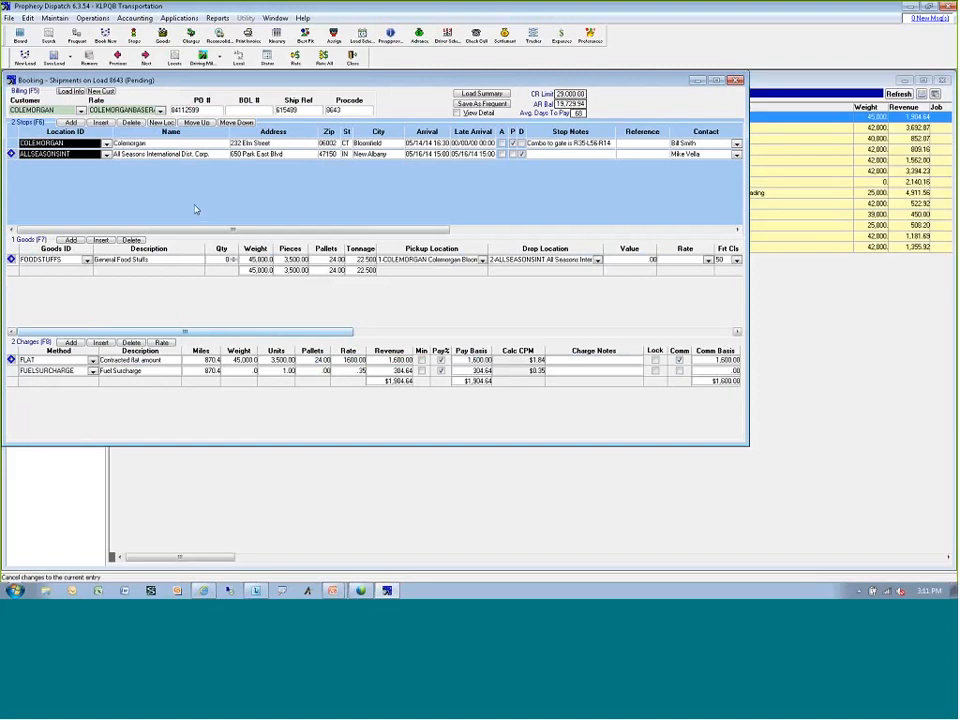
# Open the FOODSTUFFS goods record from the goods grid, examine its Extended Description field, and return to the booking
pyautogui.click(179, 299)
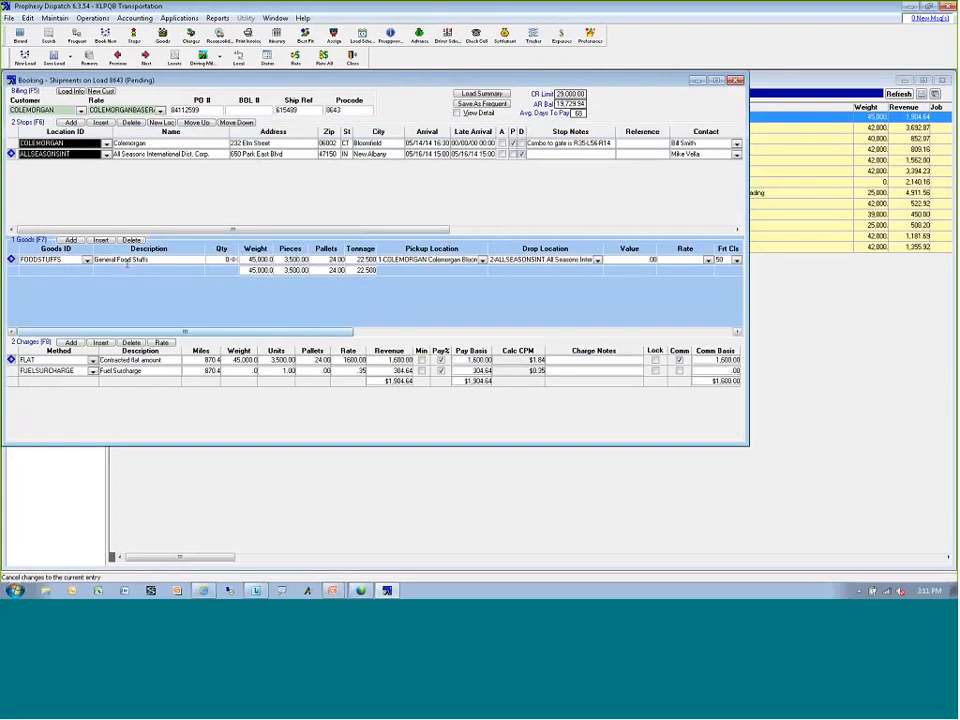
pyautogui.click(87, 260)
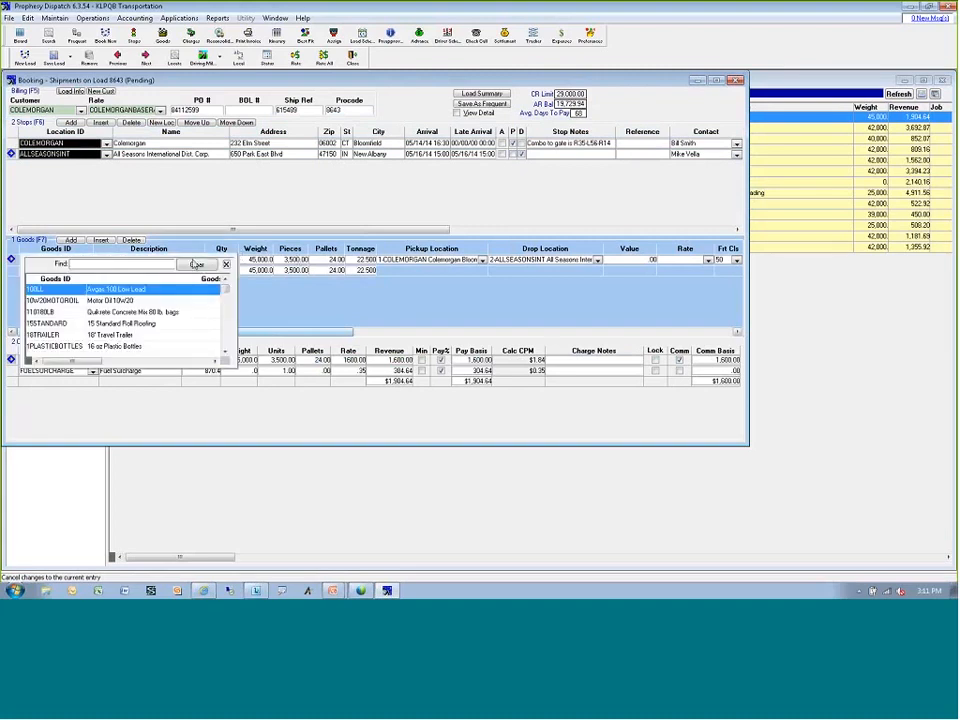
pyautogui.click(226, 264)
pyautogui.doubleClick(52, 250)
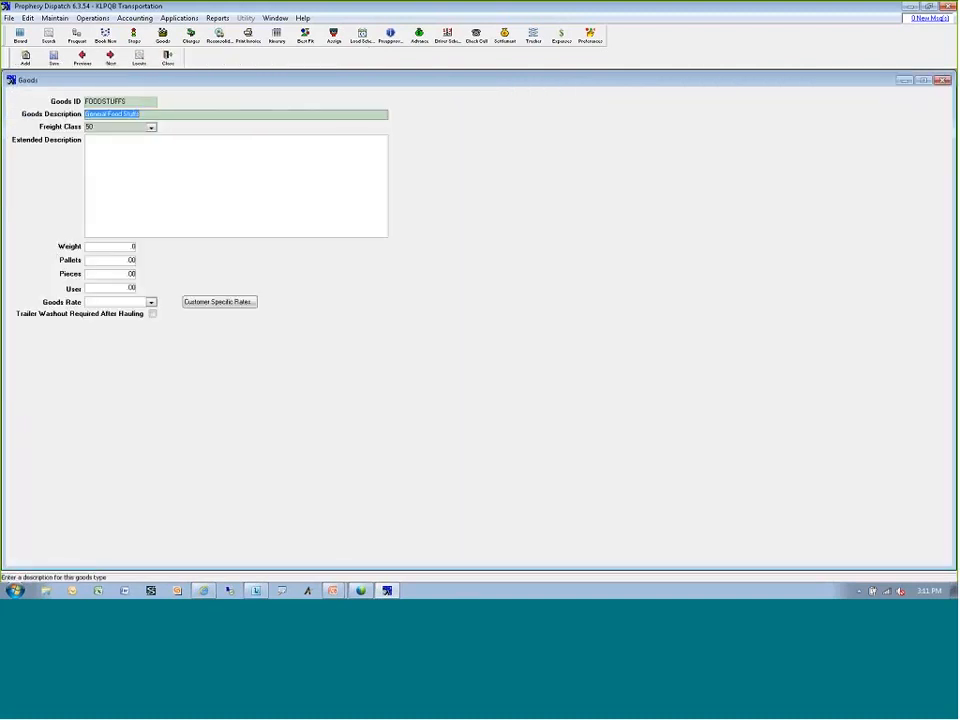
pyautogui.click(131, 199)
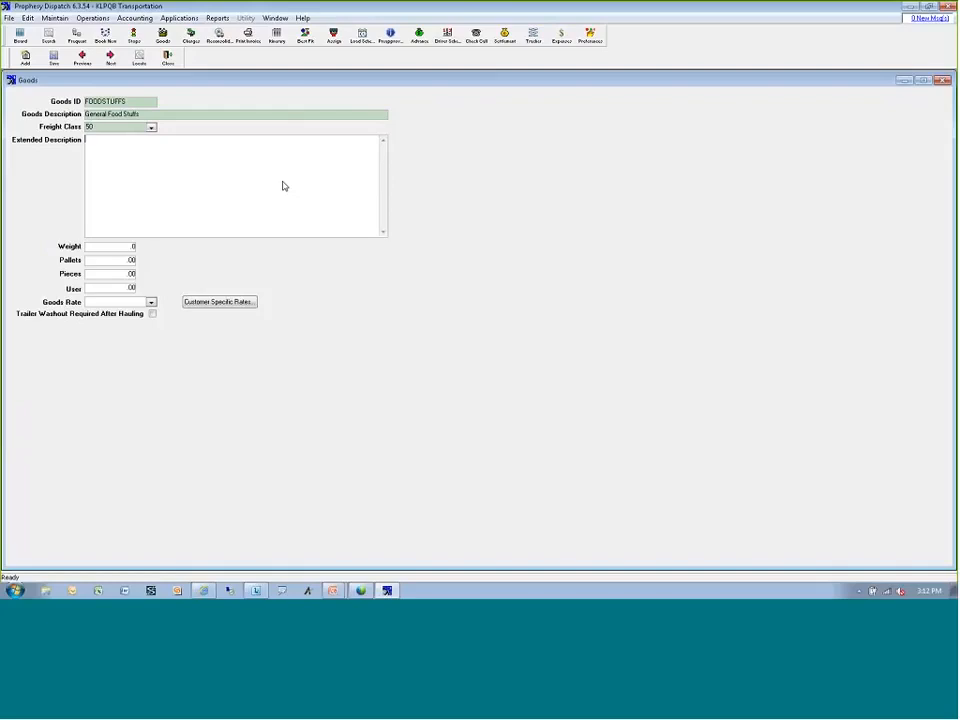
pyautogui.click(178, 190)
pyautogui.click(167, 60)
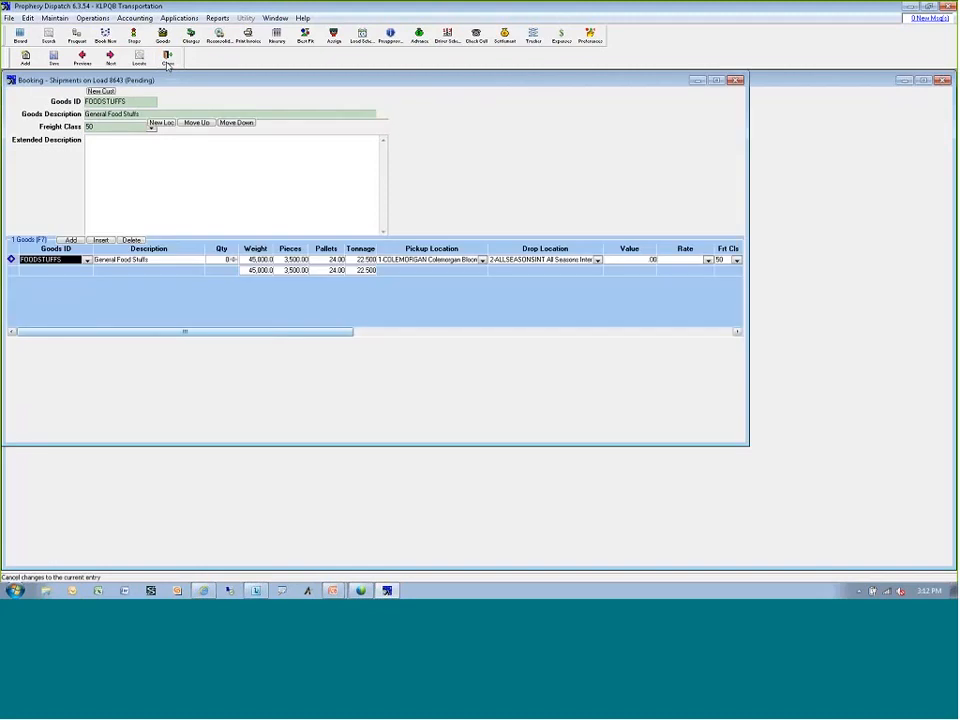
pyautogui.click(167, 62)
# View the FLAT revenue type record from the charges grid's Method column and return to the booking
pyautogui.click(152, 432)
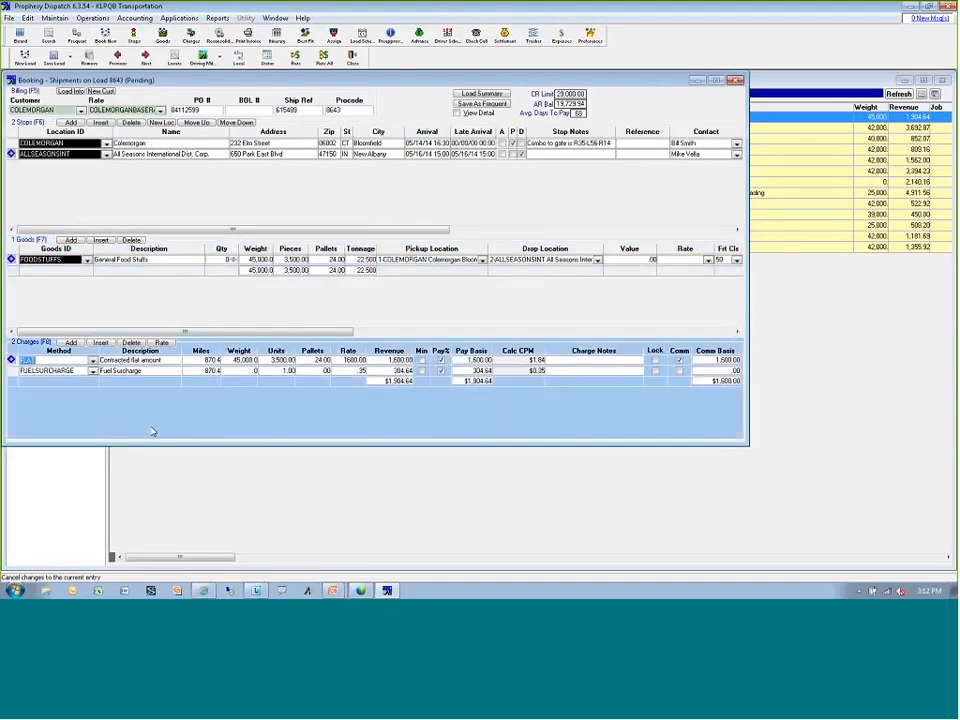
pyautogui.doubleClick(59, 359)
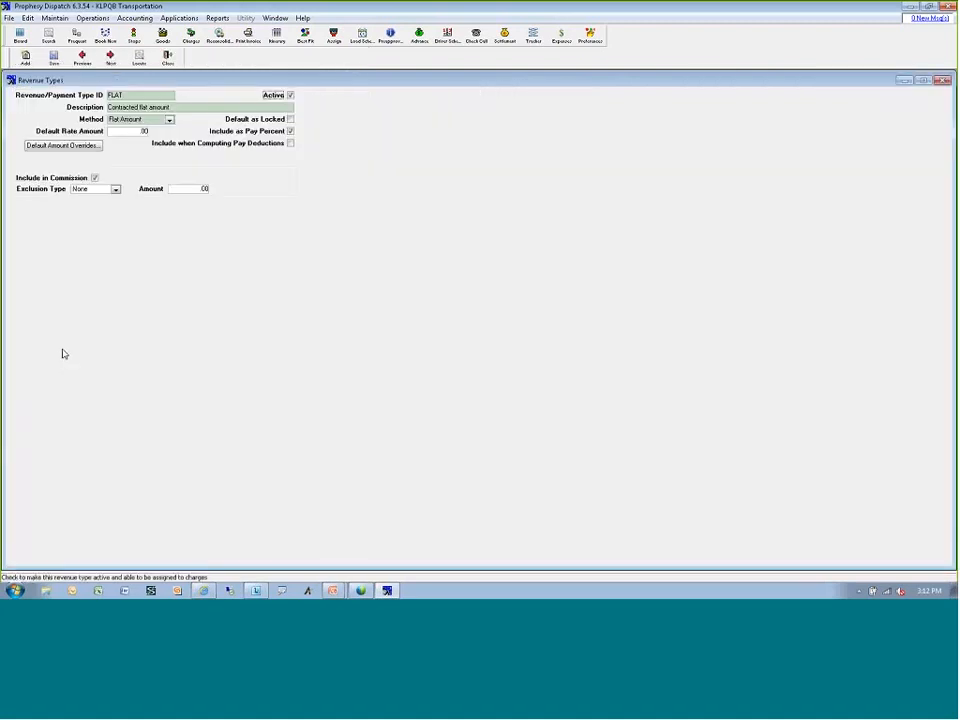
pyautogui.click(166, 60)
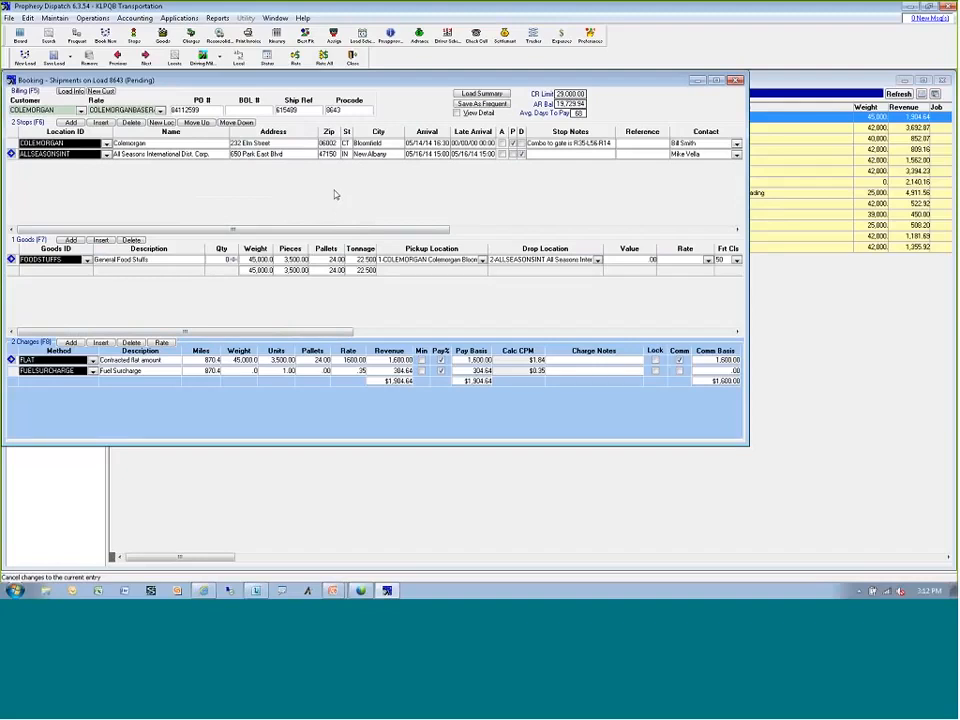
# Save the load, and toggle the booking's screen layout to version 4.2 and back to version 5.0
pyautogui.click(54, 58)
pyautogui.rightClick(345, 195)
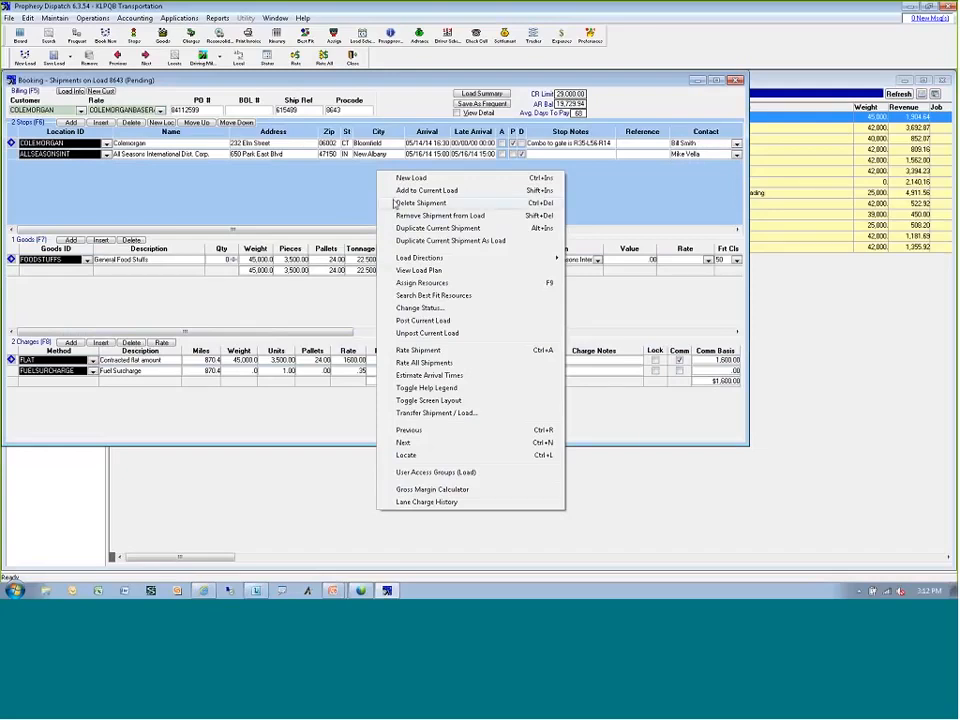
pyautogui.click(429, 401)
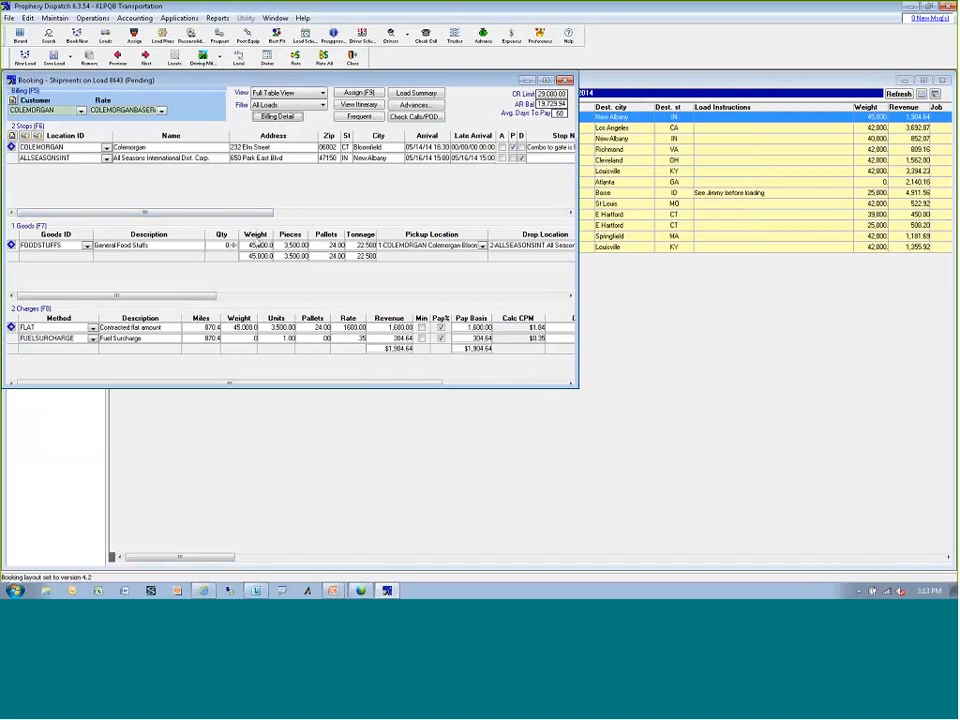
pyautogui.rightClick(329, 163)
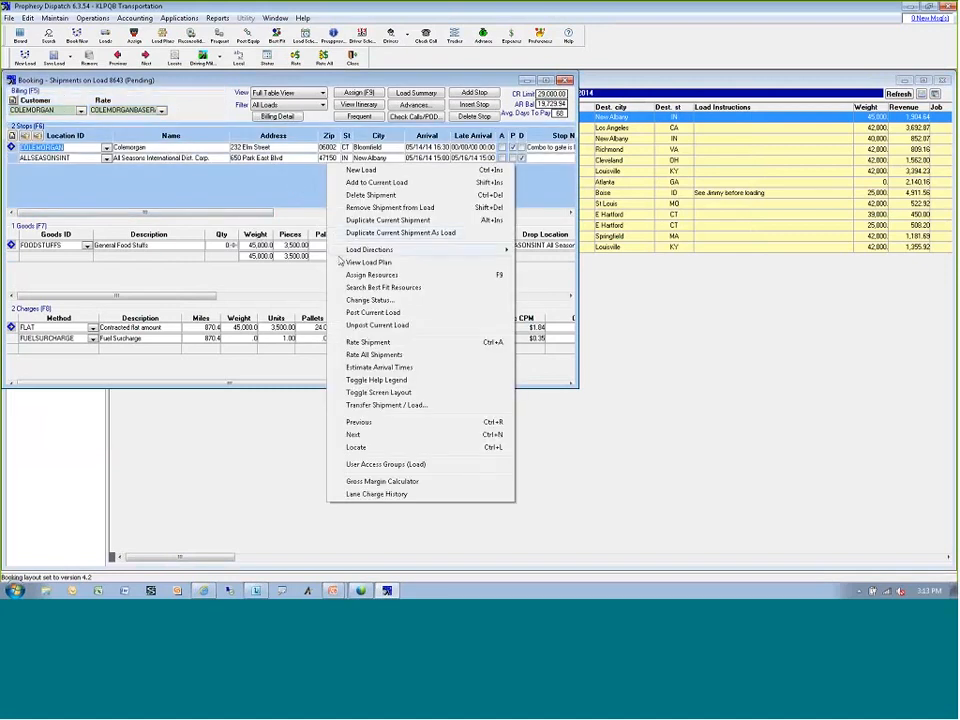
pyautogui.click(376, 392)
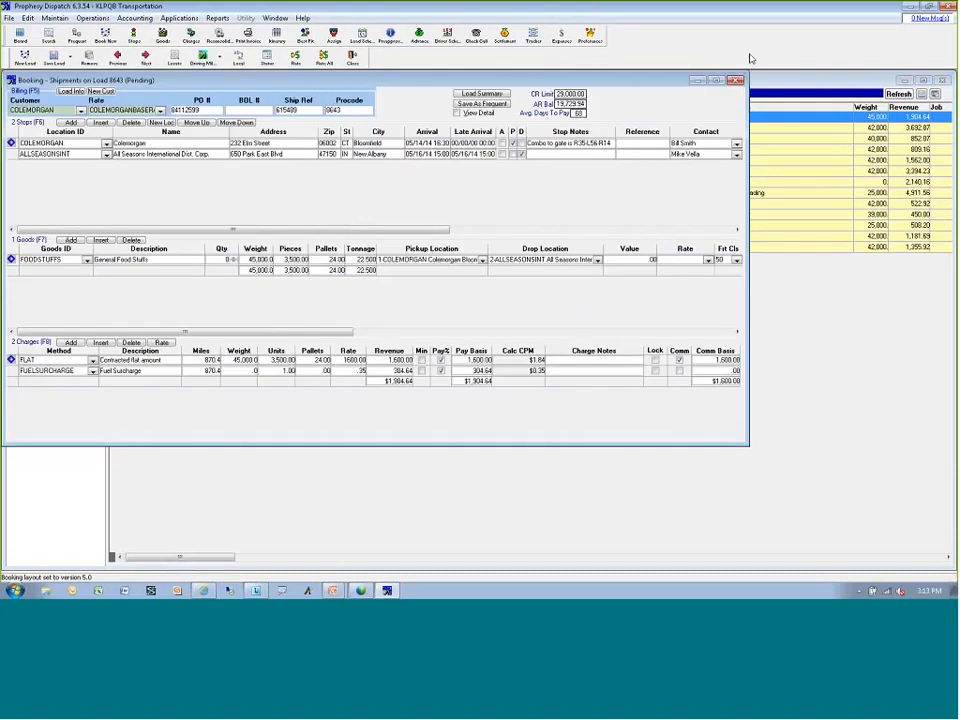
# Close the booking, refresh and close the Dispatch Board, and open the program preferences
pyautogui.click(735, 80)
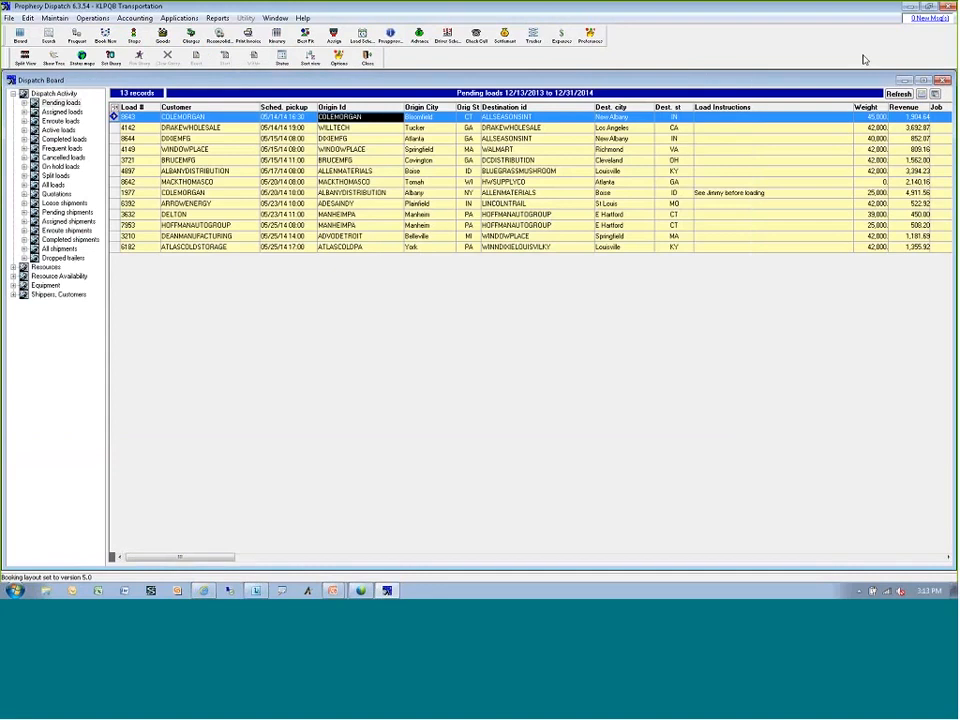
pyautogui.click(898, 94)
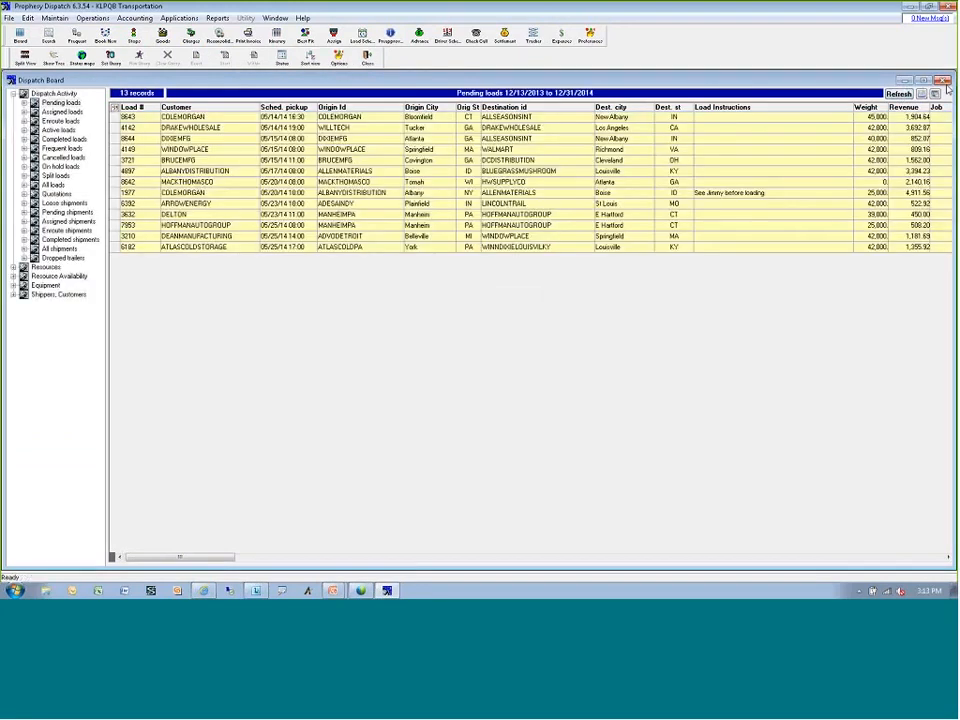
pyautogui.click(942, 80)
pyautogui.click(589, 38)
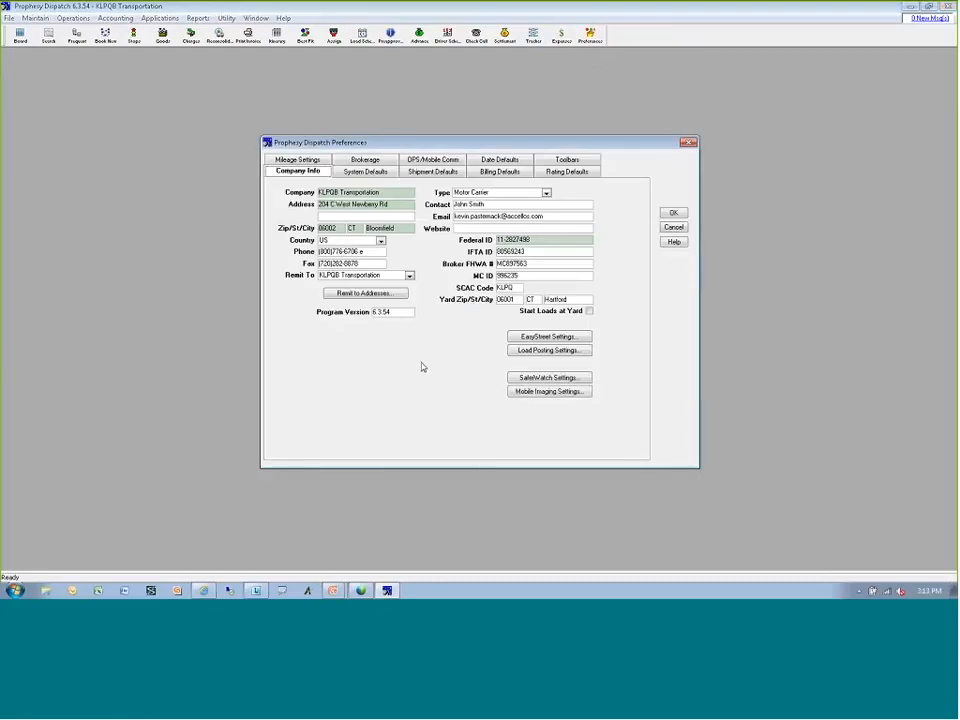
# Review the system default choices for screen layout style, customer search and adding shipments to a load, keeping the current selections
pyautogui.click(368, 172)
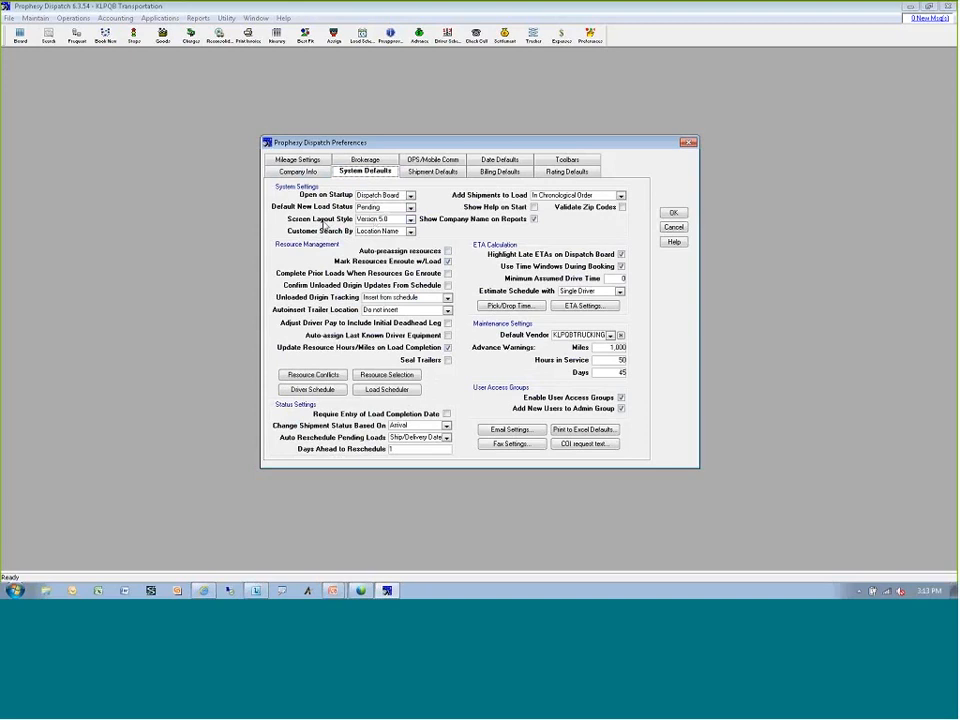
pyautogui.click(375, 219)
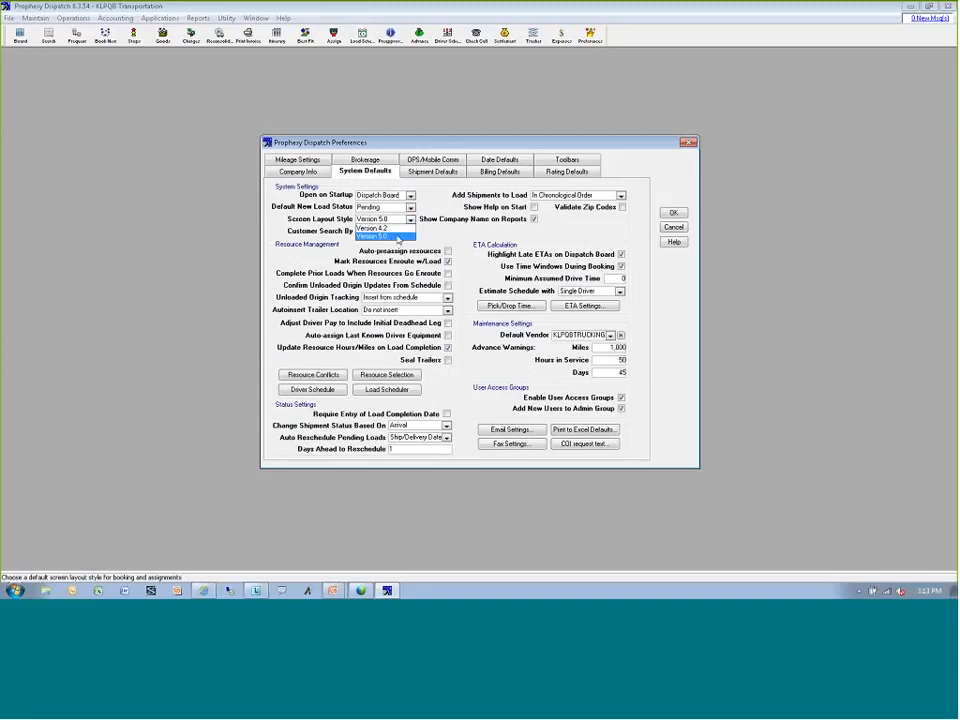
pyautogui.click(372, 236)
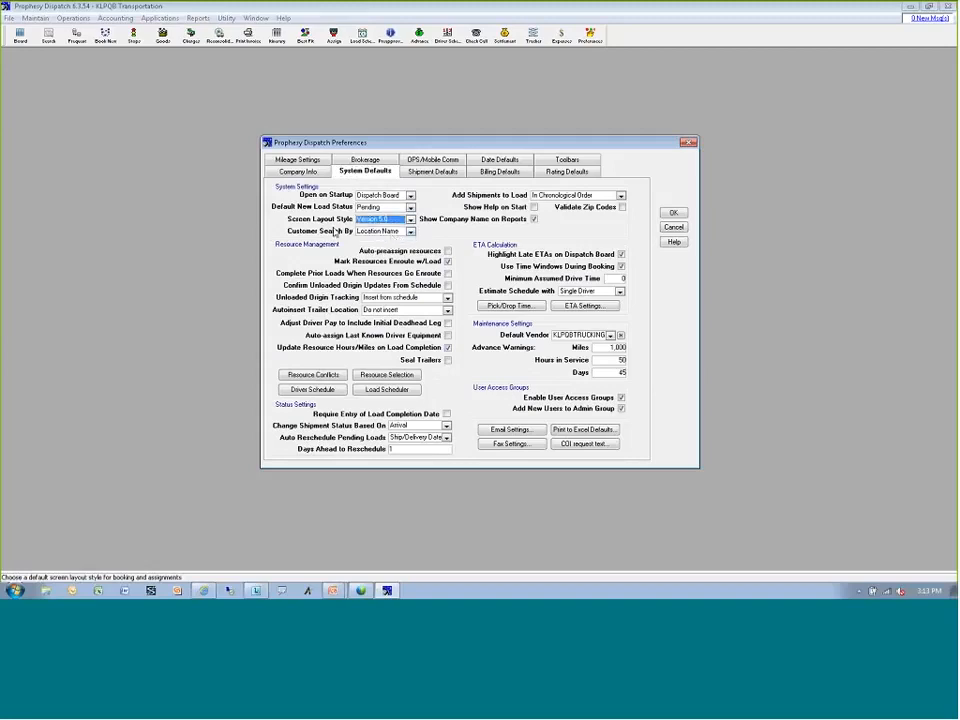
pyautogui.click(385, 231)
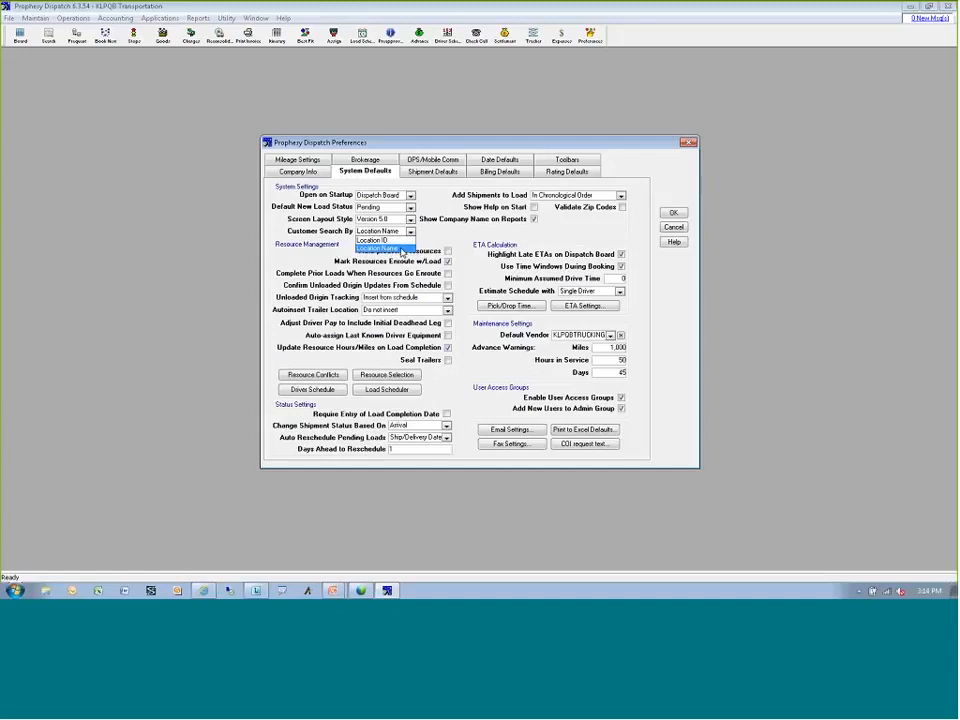
pyautogui.click(402, 250)
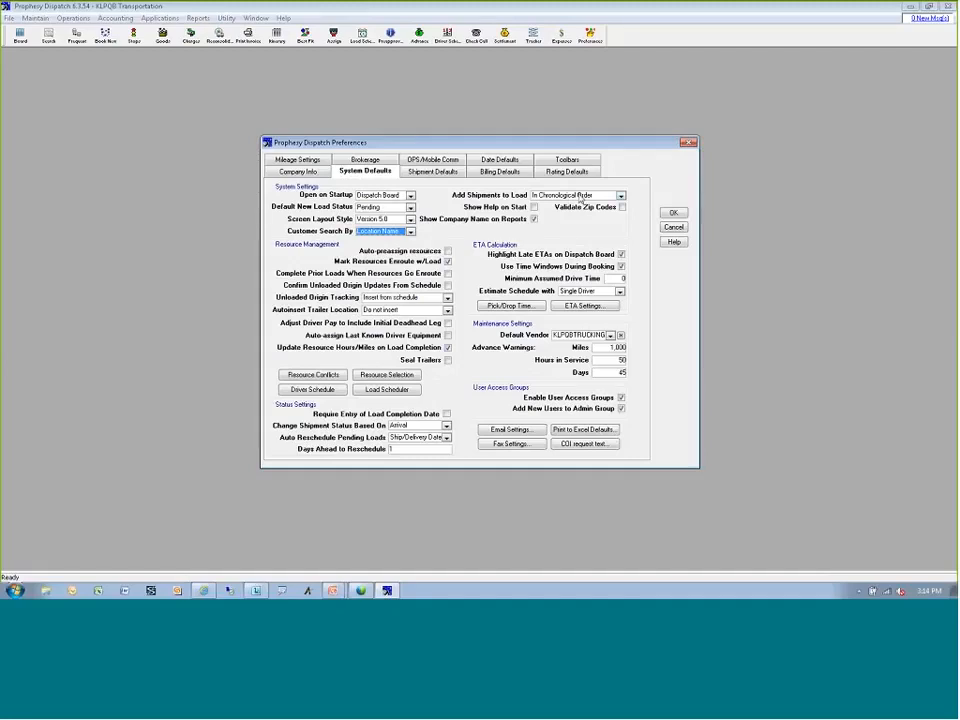
pyautogui.click(581, 199)
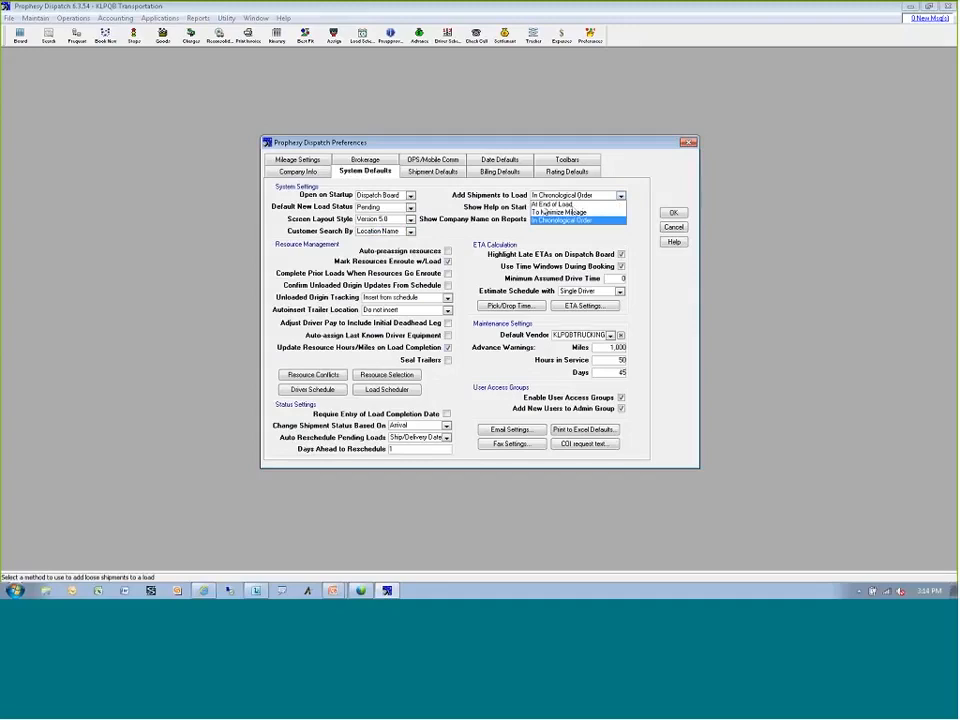
pyautogui.click(572, 221)
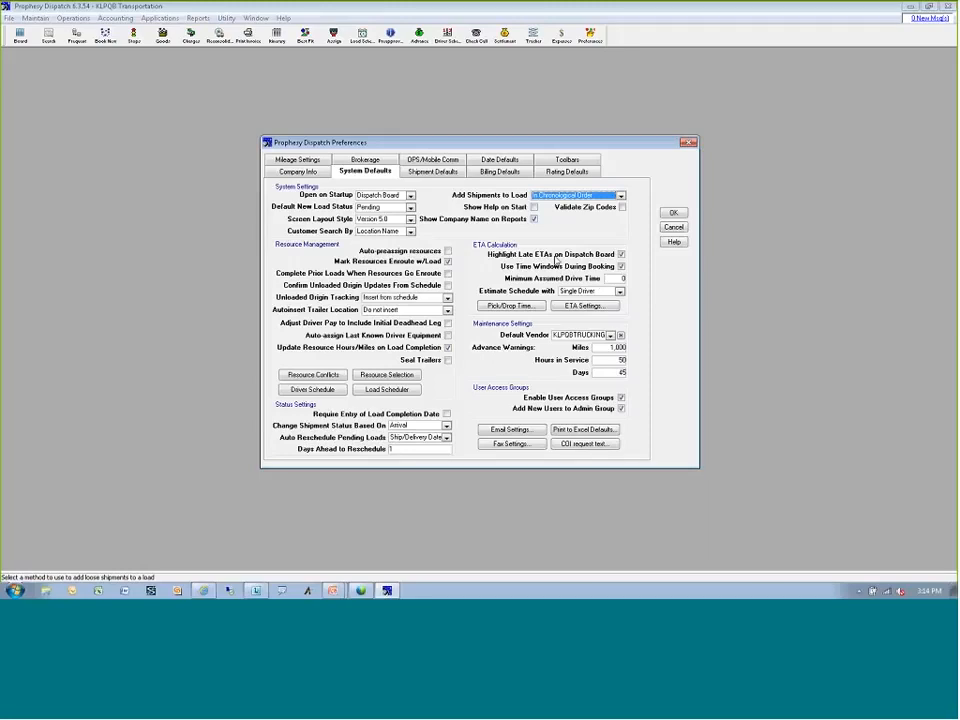
# In the shipment defaults, name the user quantity Bushels and user description 1 Serial Number, and save the preferences
pyautogui.click(444, 173)
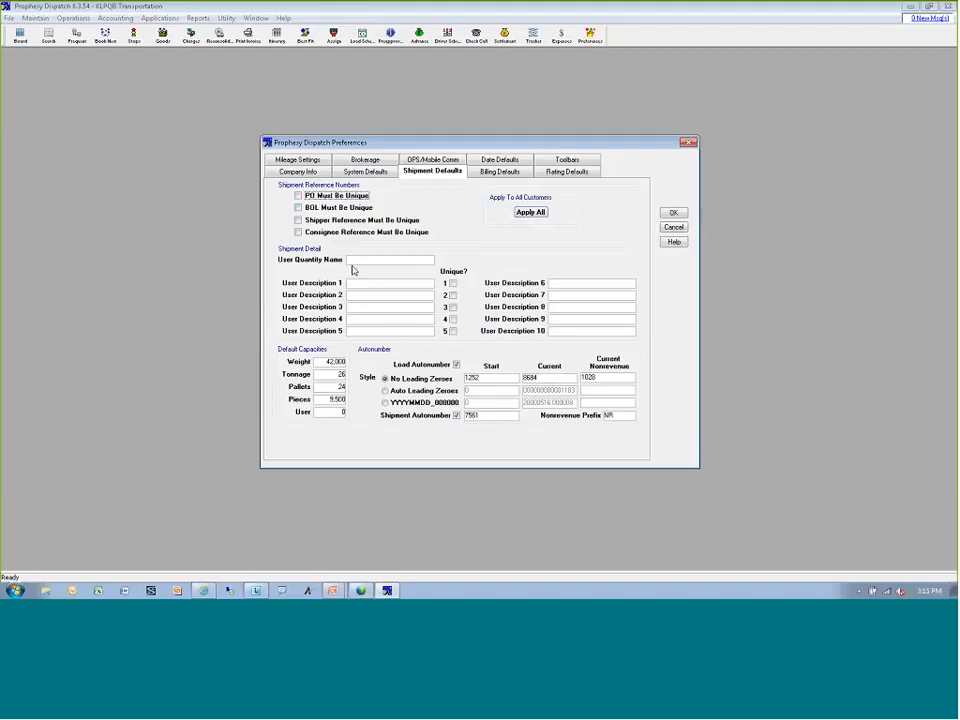
pyautogui.click(420, 260)
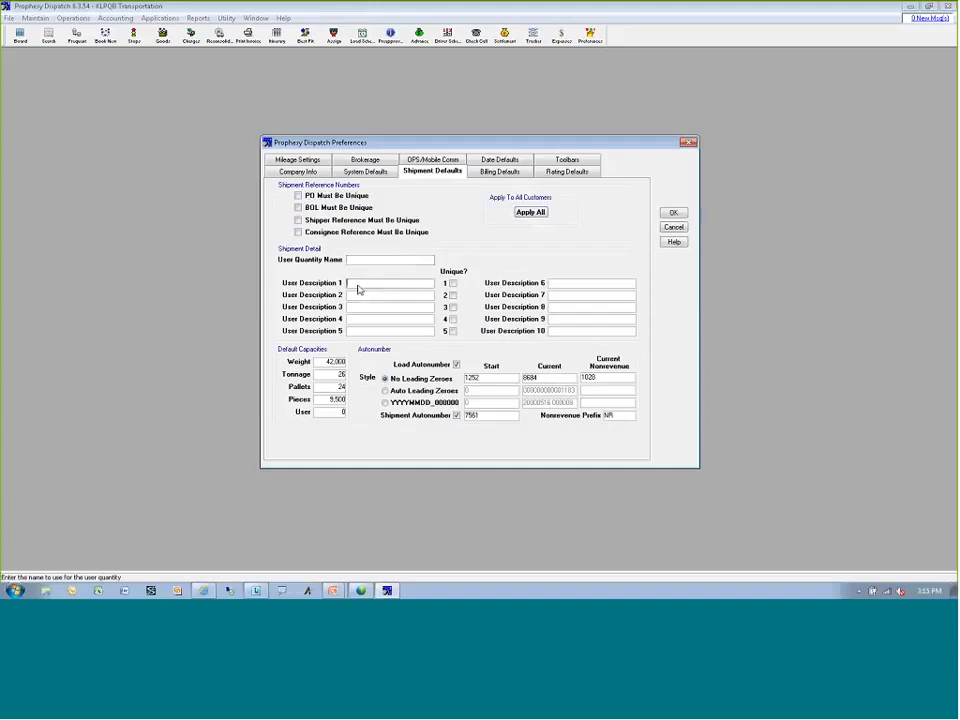
pyautogui.click(360, 297)
pyautogui.click(359, 308)
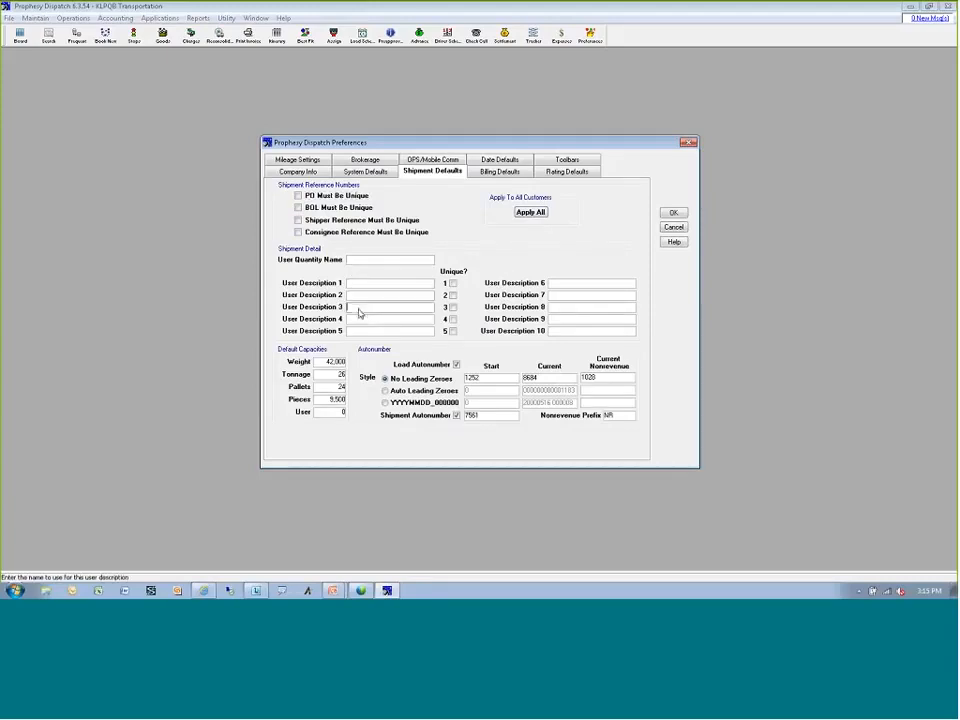
pyautogui.click(389, 261)
pyautogui.write('Bushels')
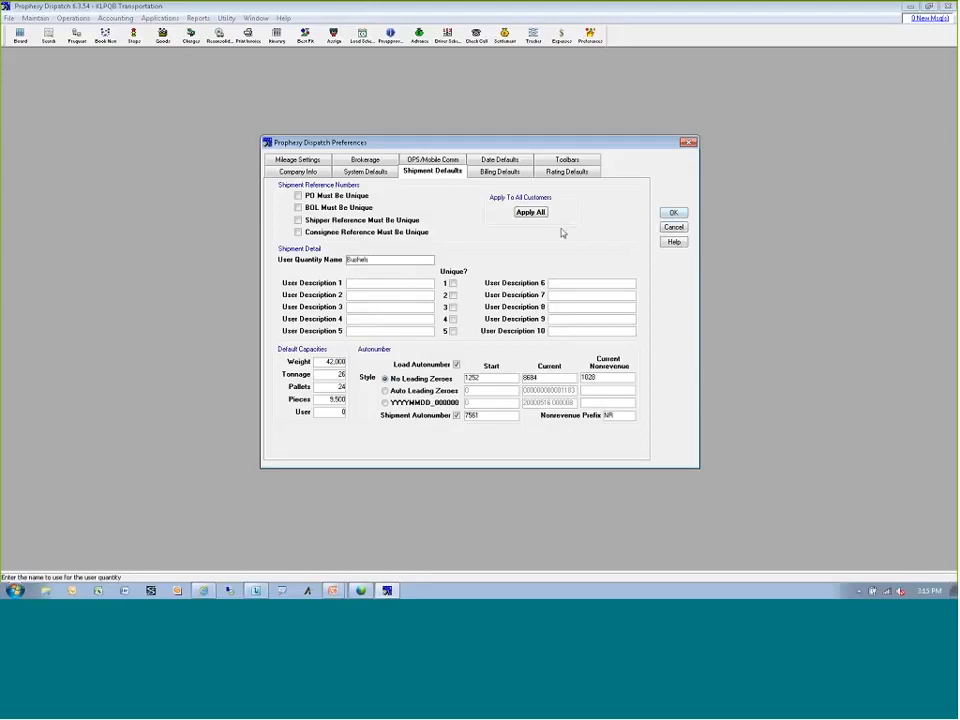
pyautogui.click(387, 286)
pyautogui.write('Serial Number')
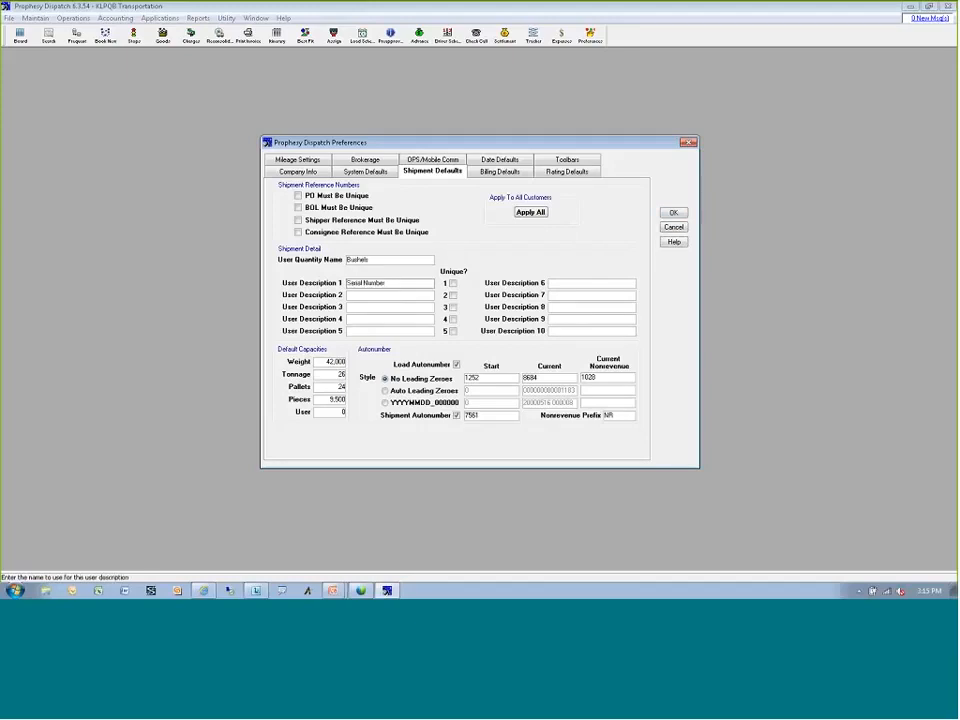
pyautogui.click(673, 212)
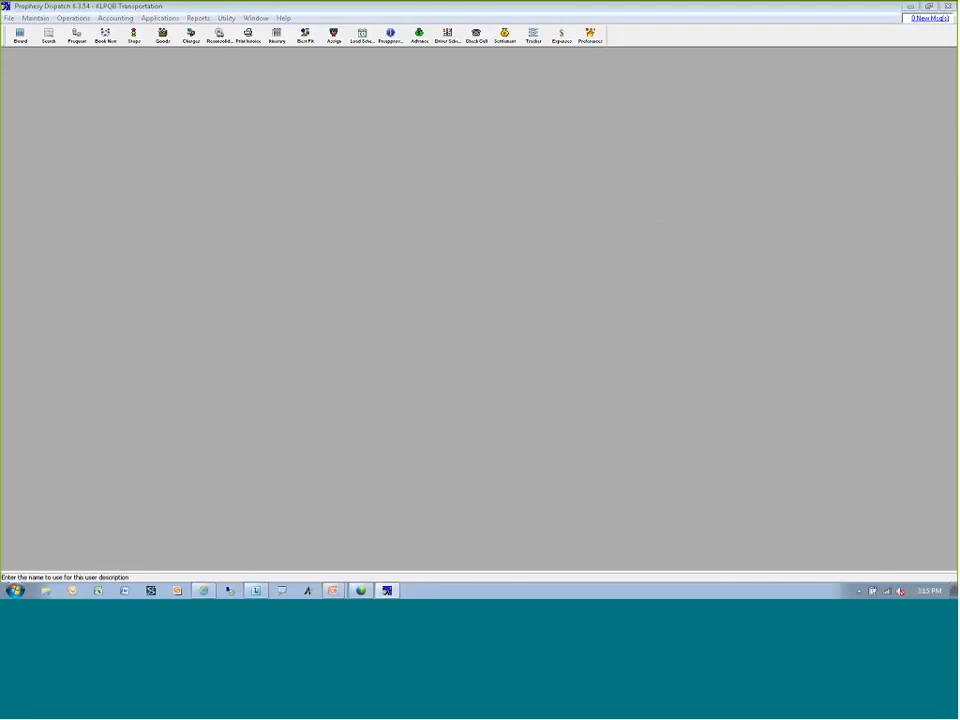
# Open the booking, examine the Bushels and user description columns in the goods grid, and close the booking
pyautogui.click(105, 34)
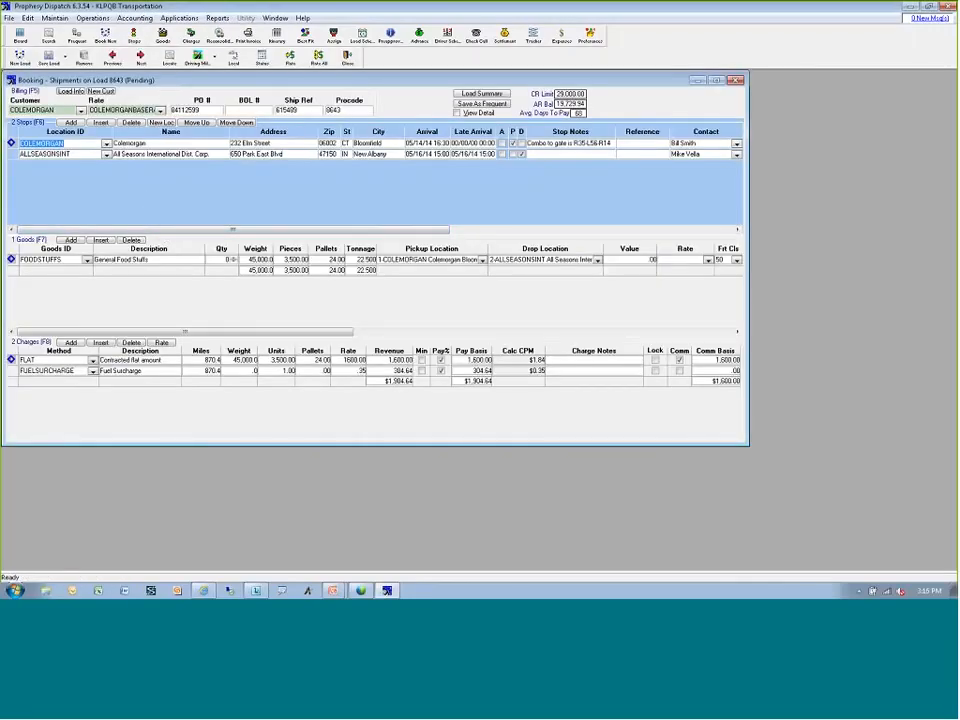
pyautogui.click(201, 315)
pyautogui.moveTo(228, 334); pyautogui.dragTo(350, 334)
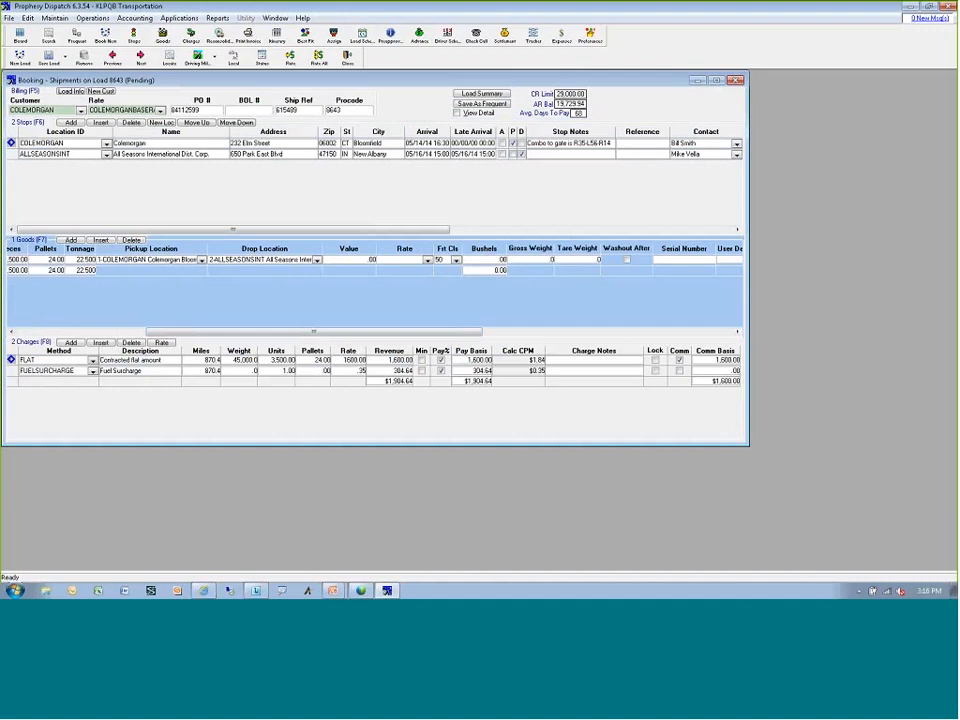
pyautogui.moveTo(471, 332); pyautogui.dragTo(576, 334)
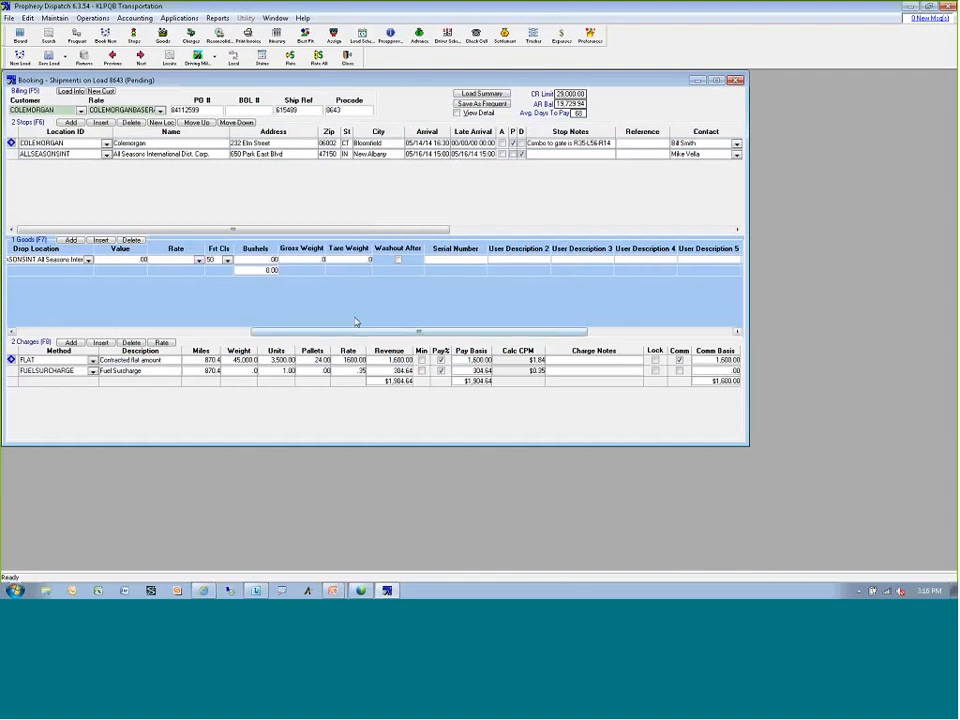
pyautogui.moveTo(381, 332); pyautogui.dragTo(130, 332)
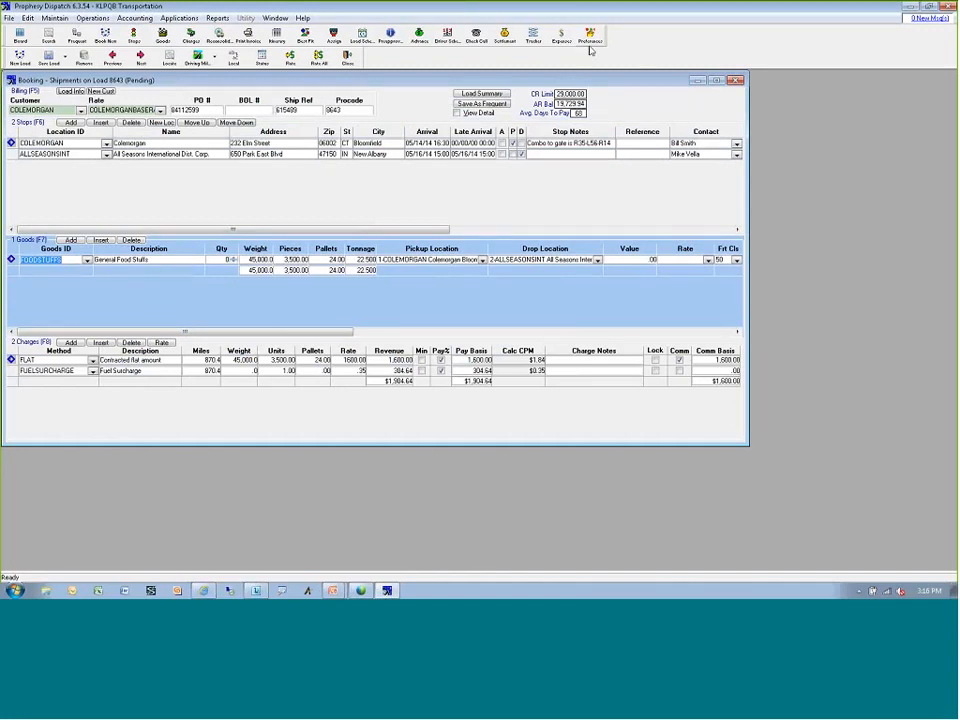
pyautogui.click(736, 79)
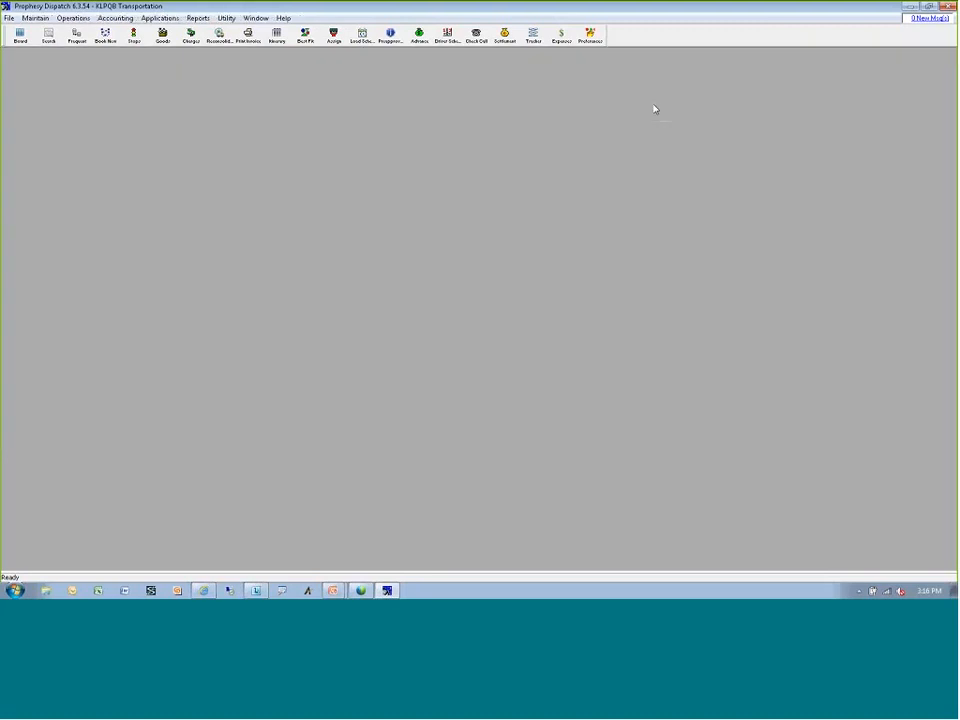
# Start a new booking for customer Albany Distribution and set Dean Manufacturing, Inc. as the second stop
pyautogui.click(105, 35)
pyautogui.click(81, 111)
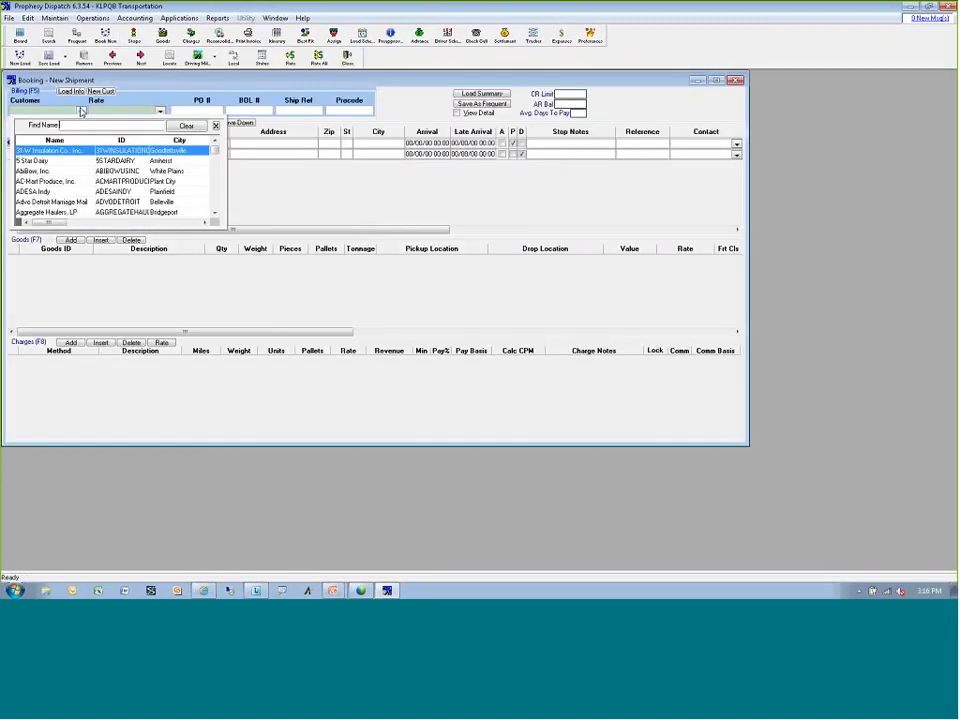
pyautogui.write('alb')
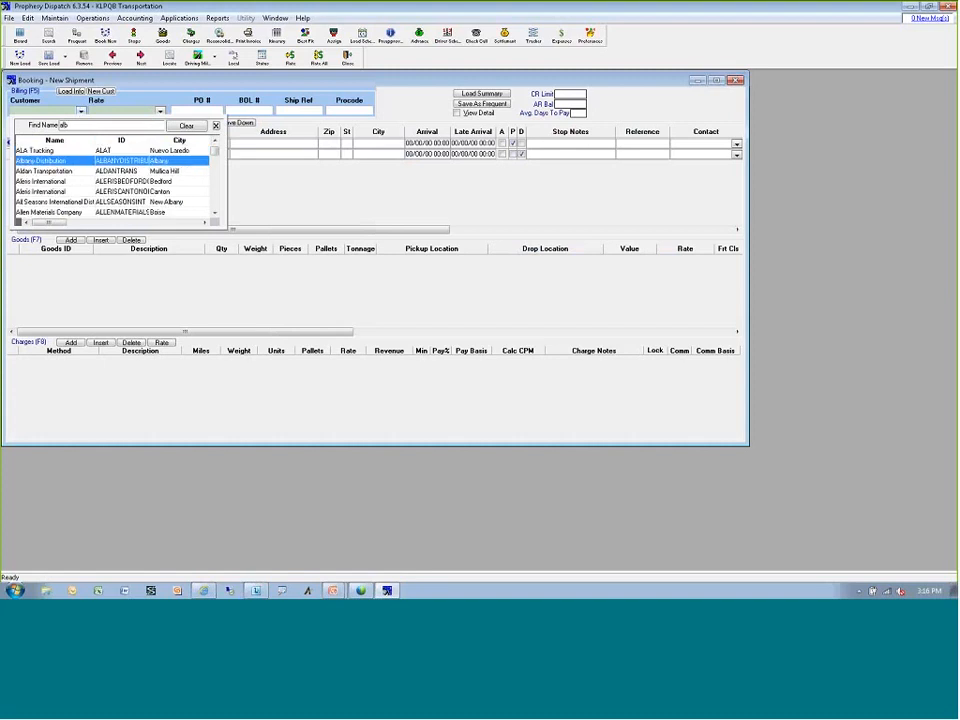
pyautogui.press('Return')
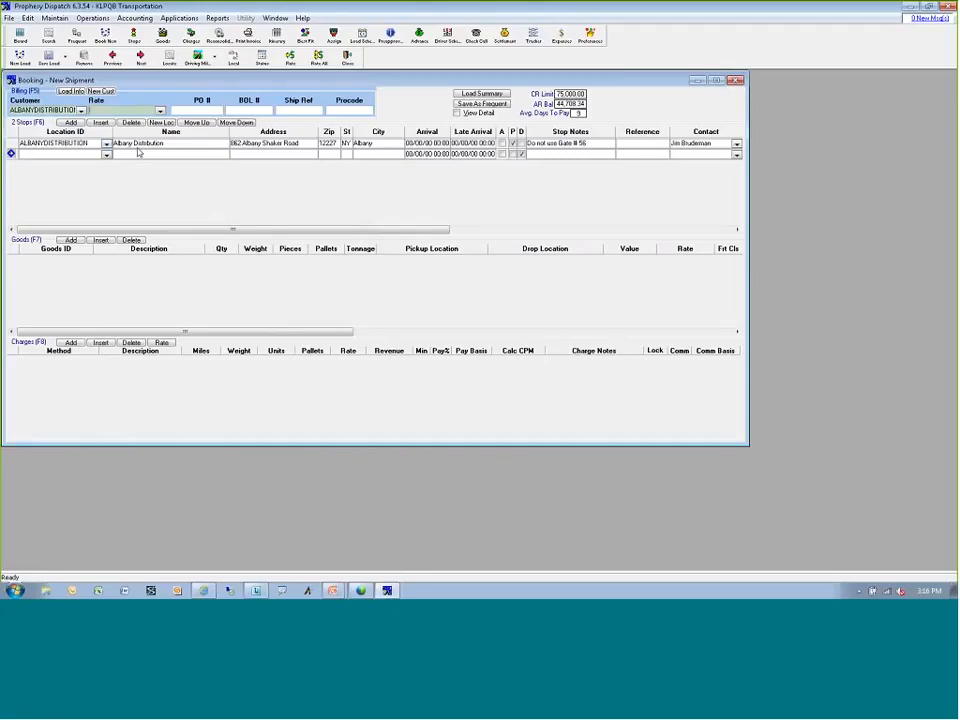
pyautogui.click(106, 154)
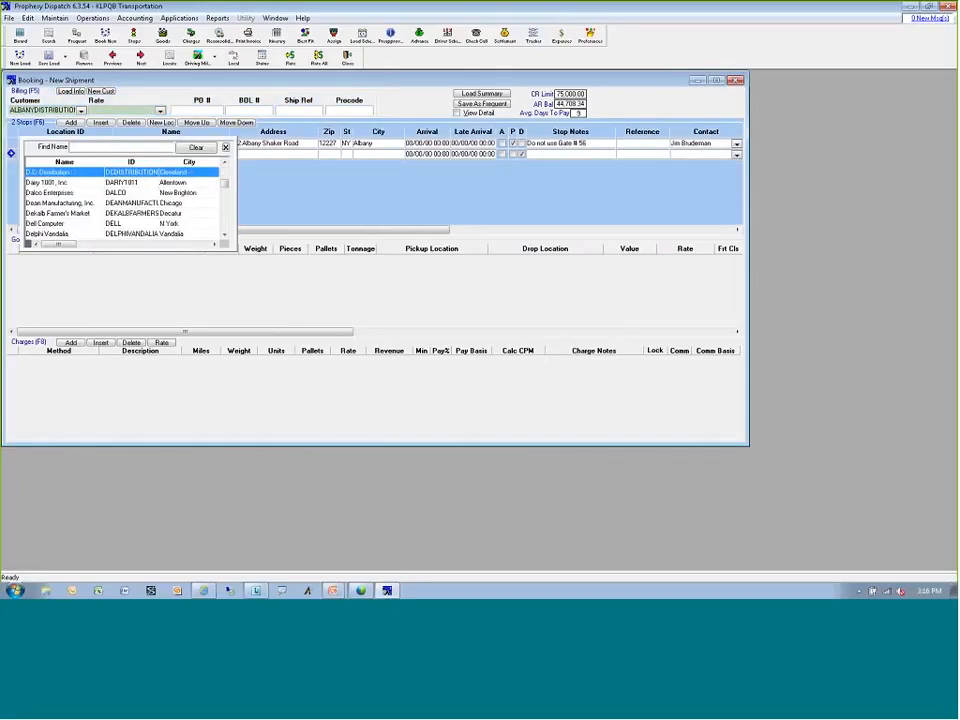
pyautogui.click(60, 203)
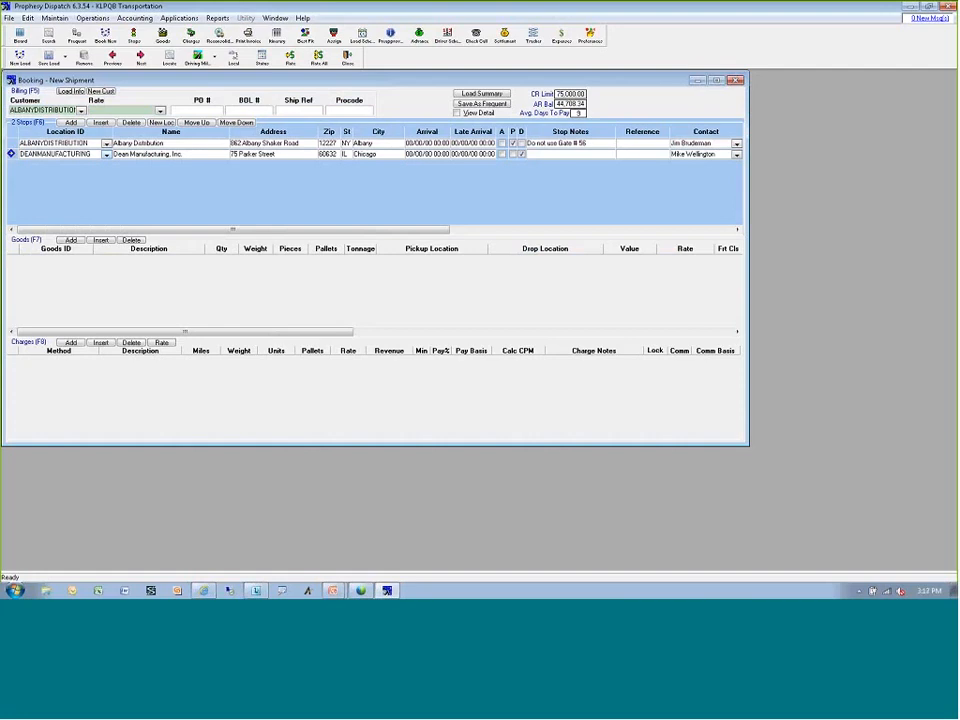
# Set the Albany Distribution stop's arrival to 05/14/14 16:00 with the popup calendar
pyautogui.click(436, 143)
pyautogui.doubleClick(435, 147)
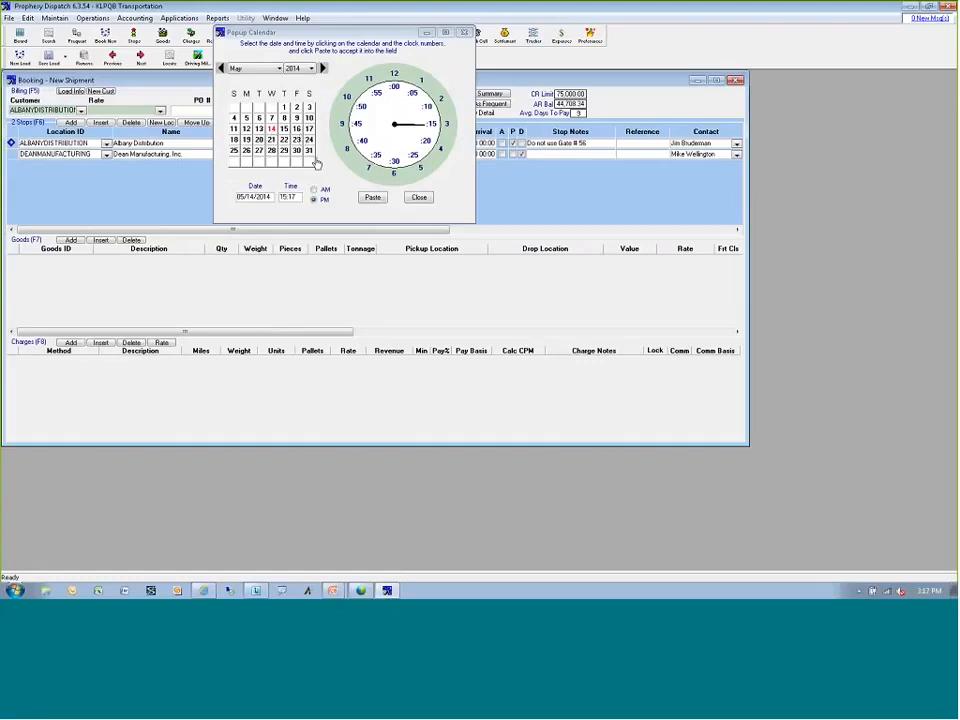
pyautogui.click(441, 153)
pyautogui.click(395, 91)
pyautogui.click(372, 197)
# Set the Dean Manufacturing stop's arrival to 05/16/14 08:00 and save the load
pyautogui.doubleClick(432, 154)
pyautogui.click(297, 130)
pyautogui.click(348, 149)
pyautogui.click(389, 90)
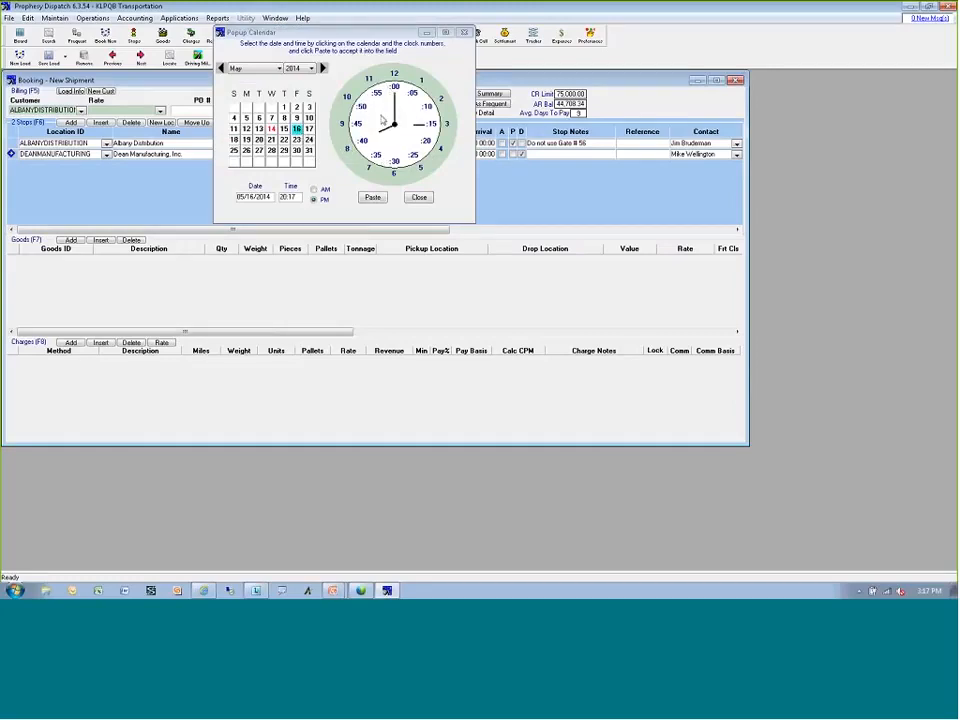
pyautogui.click(313, 189)
pyautogui.click(371, 197)
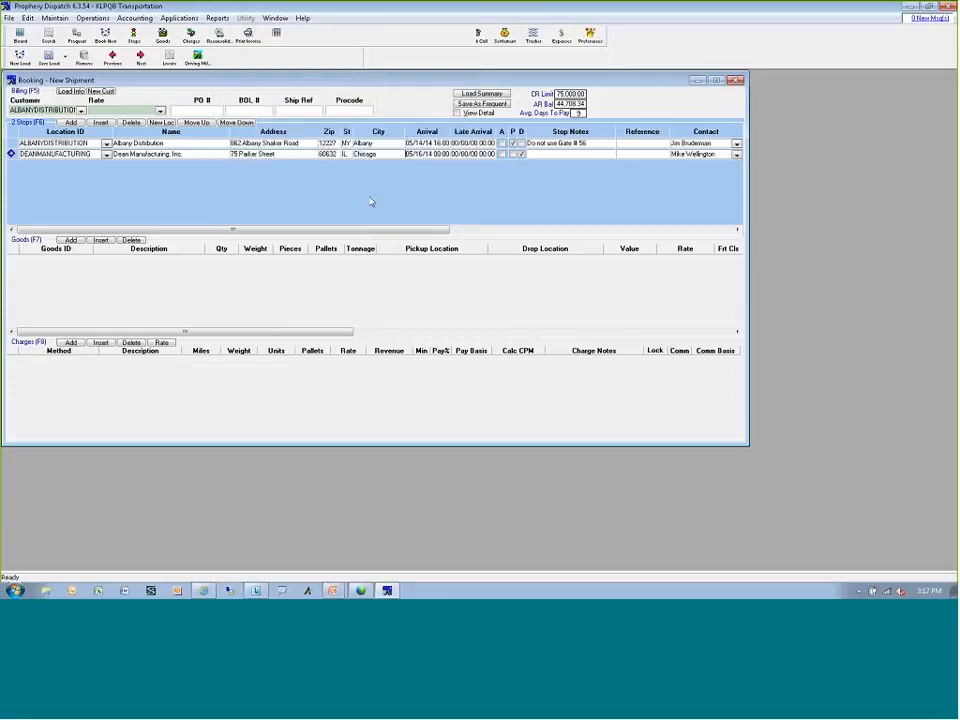
pyautogui.click(66, 58)
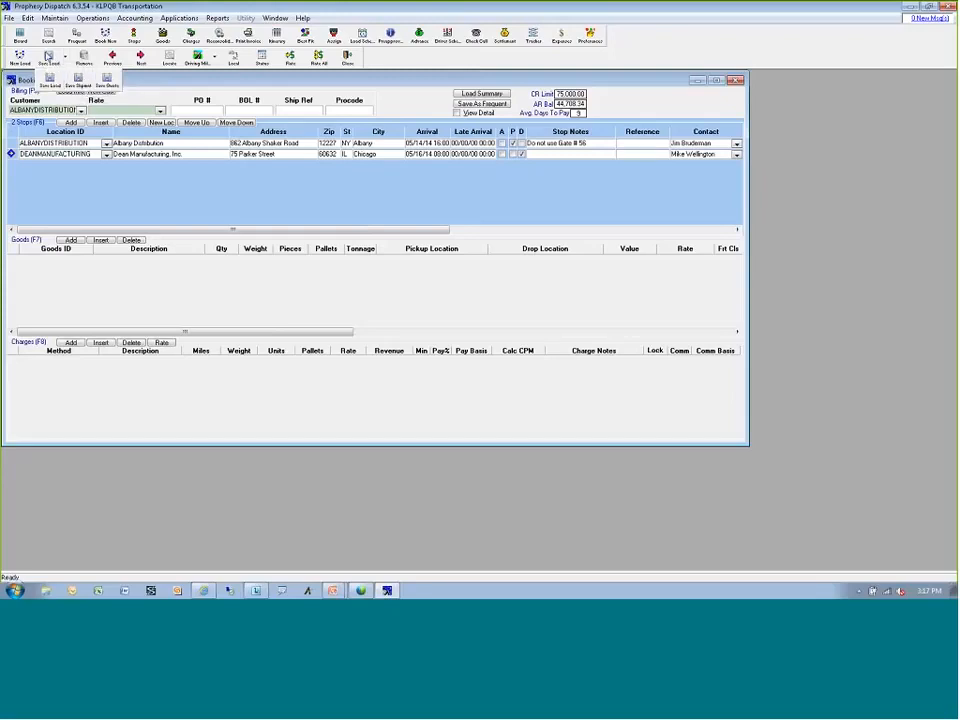
pyautogui.click(48, 56)
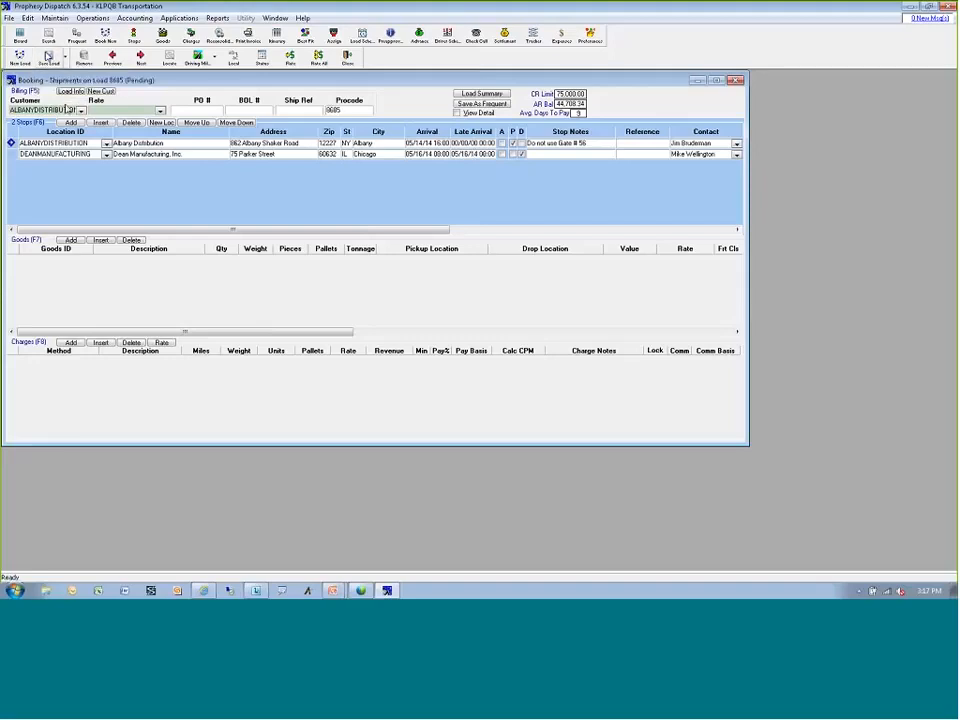
# Add a PAPER goods line with a weight of 40,000, 1,500 pieces and 24 pallets
pyautogui.click(175, 291)
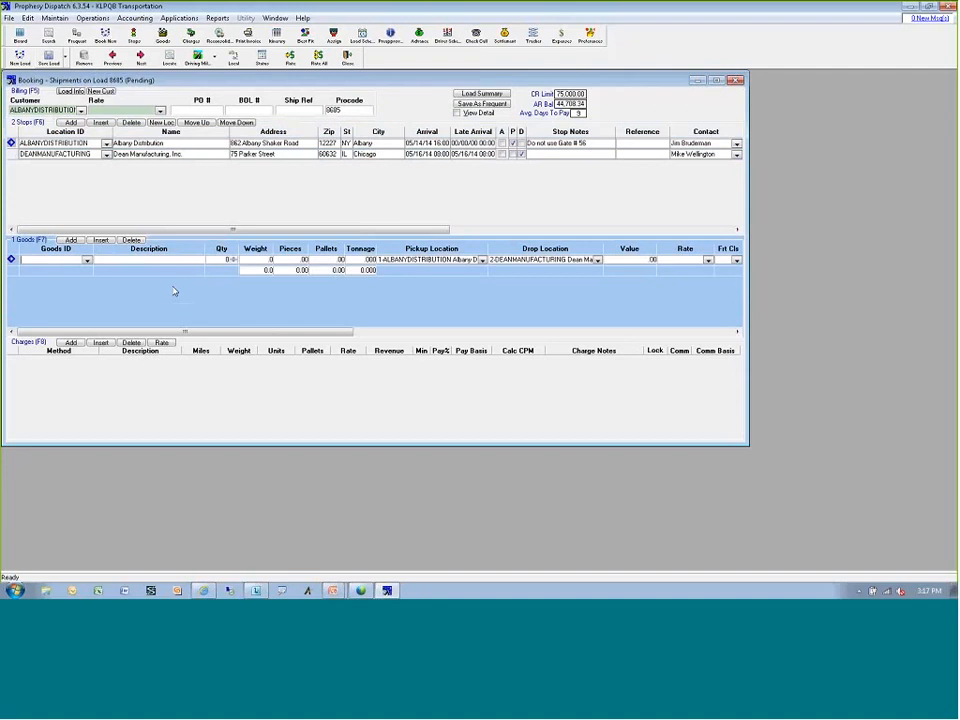
pyautogui.write('pap')
pyautogui.press('Tab')
pyautogui.press('Tab')
pyautogui.write('40000')
pyautogui.press('Tab')
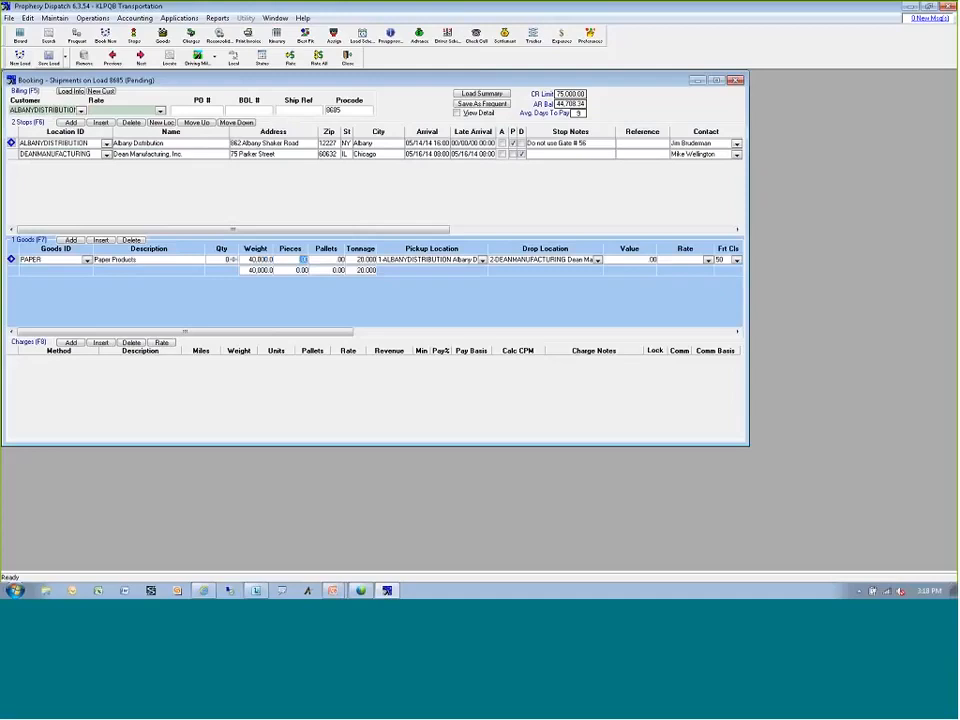
pyautogui.write('1500')
pyautogui.press('Tab')
pyautogui.write('24')
pyautogui.press('Tab')
# Rate the shipment to generate its charges, and delete the resulting charge lines
pyautogui.click(289, 60)
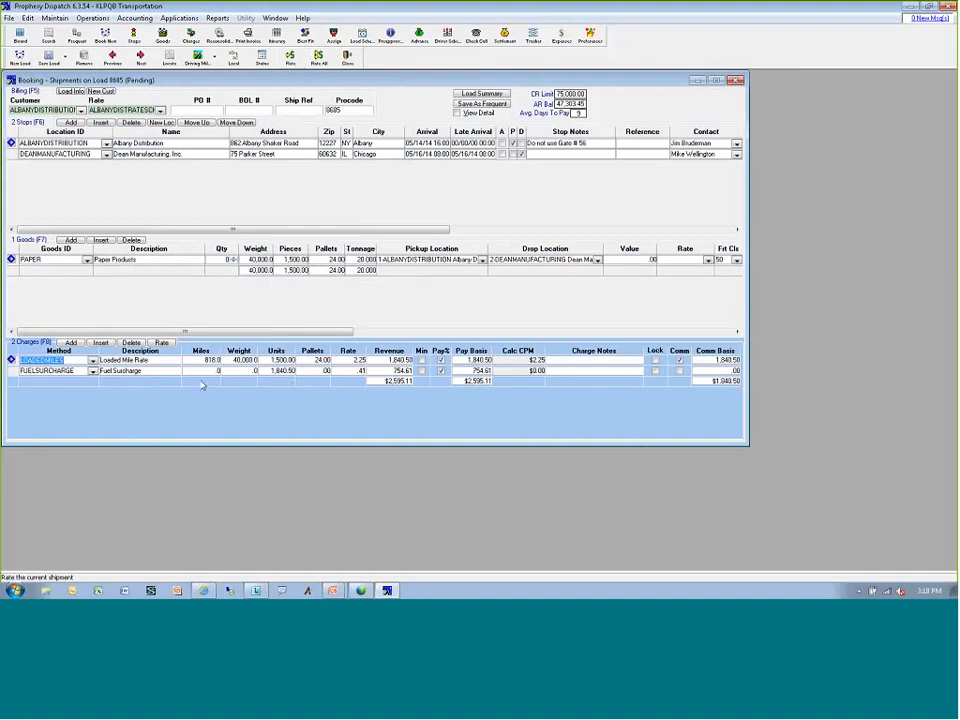
pyautogui.click(133, 343)
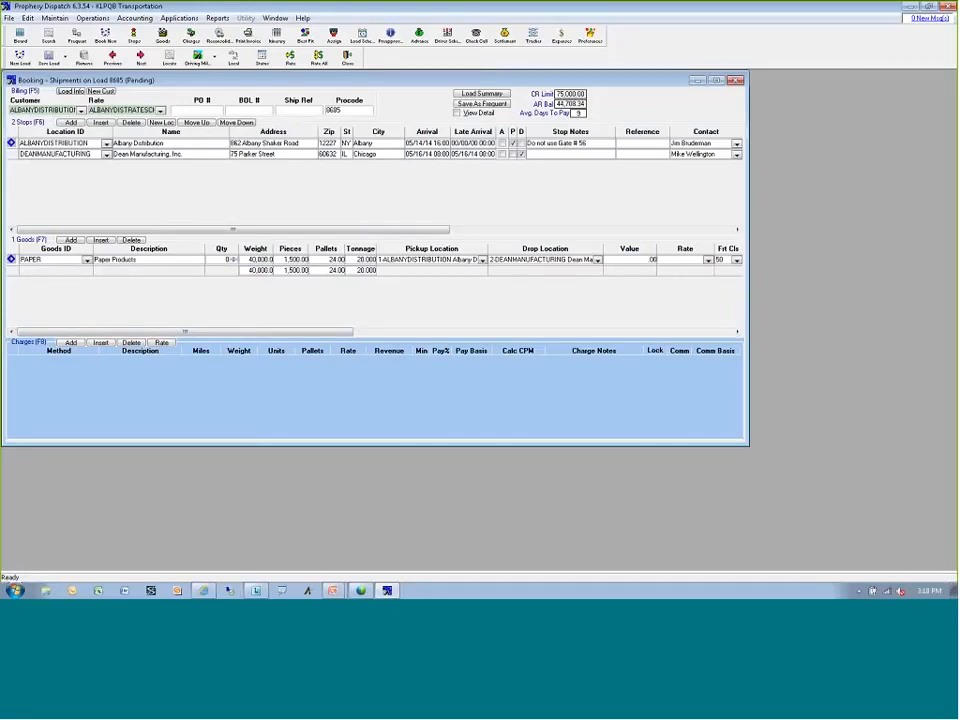
# Open the load's lane charge history and search it for the specific customer ALBANYDISTRIBUTION
pyautogui.rightClick(217, 168)
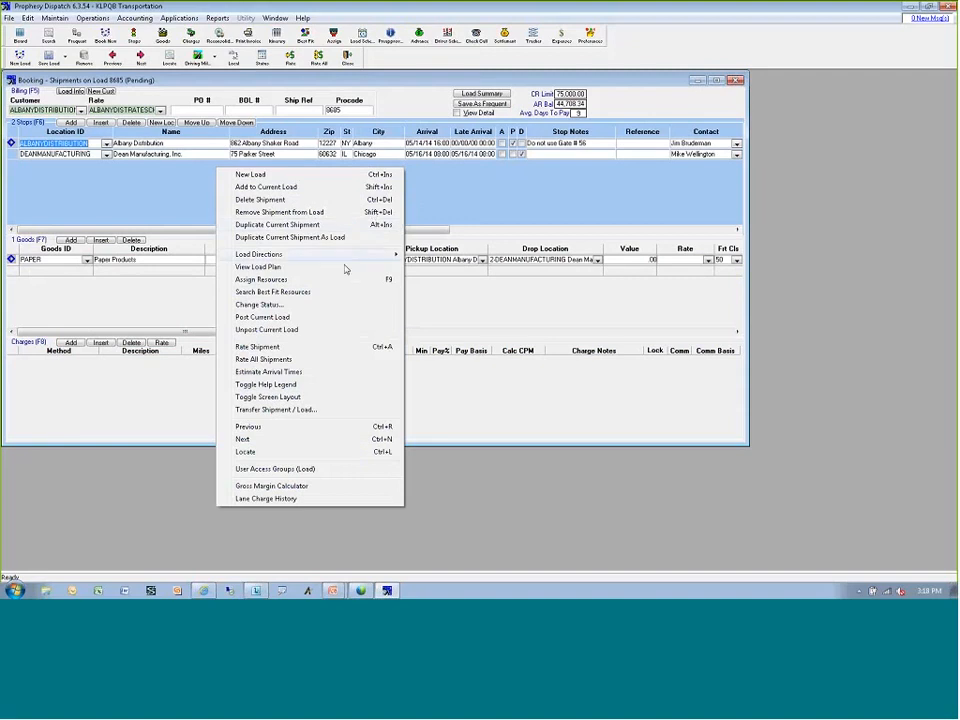
pyautogui.click(308, 498)
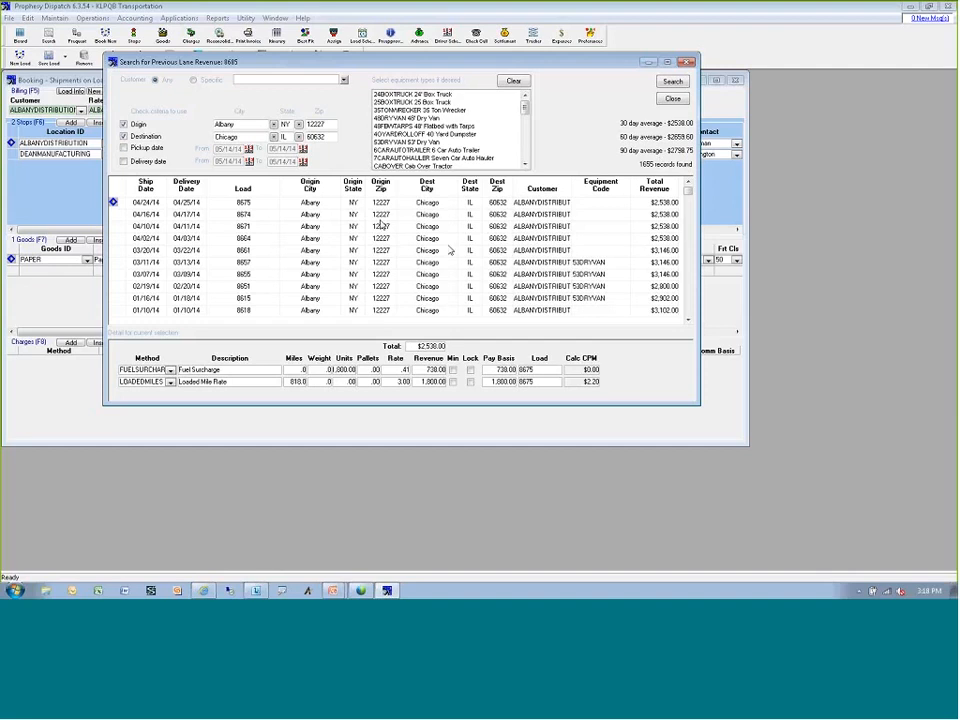
pyautogui.click(195, 80)
pyautogui.click(344, 80)
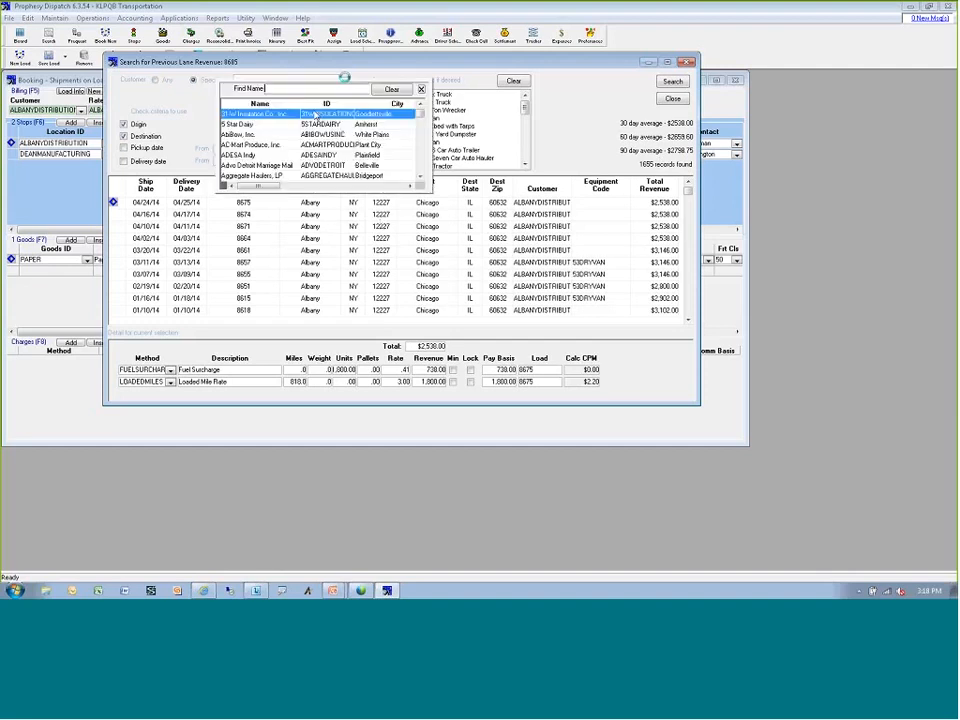
pyautogui.write('al')
pyautogui.click(302, 124)
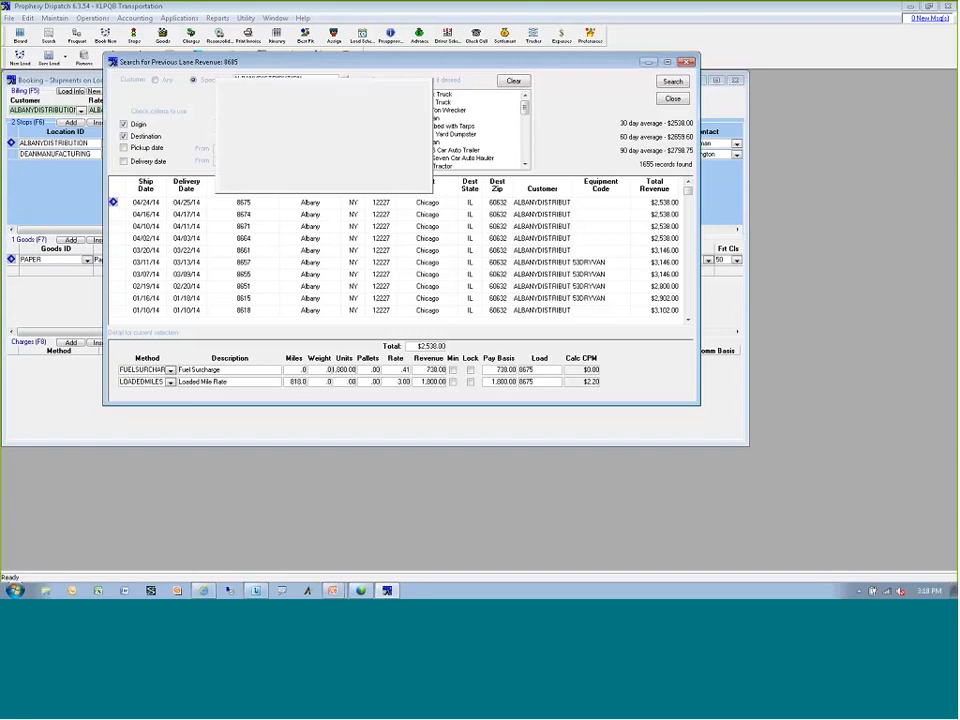
pyautogui.click(671, 84)
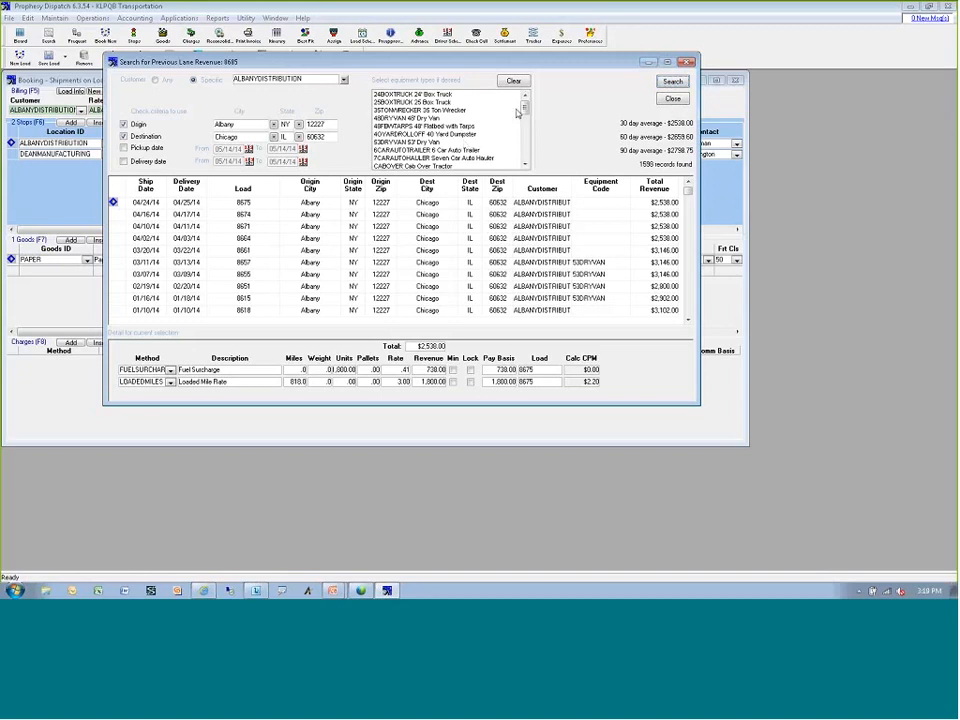
# Filter the lane revenue search by the 53DRYVAN 53' Dry Van equipment type
pyautogui.scroll(-1, 525, 115)
pyautogui.moveTo(525, 115); pyautogui.dragTo(502, 113)
pyautogui.click(421, 143)
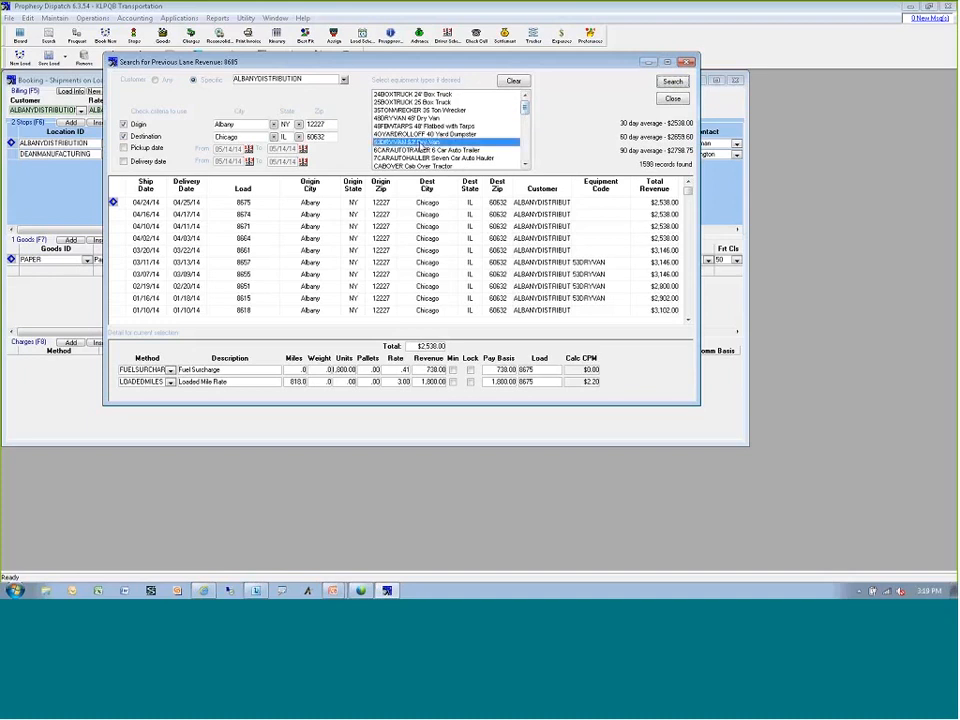
pyautogui.click(672, 82)
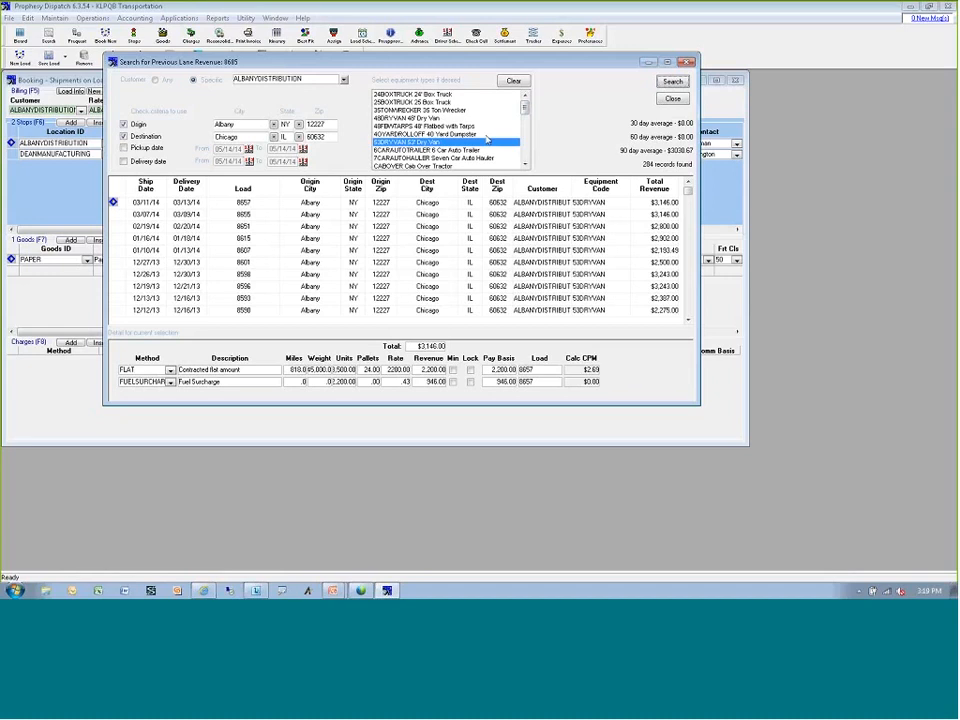
# Clear the equipment filter, rerun the lane revenue search and close the history
pyautogui.click(513, 80)
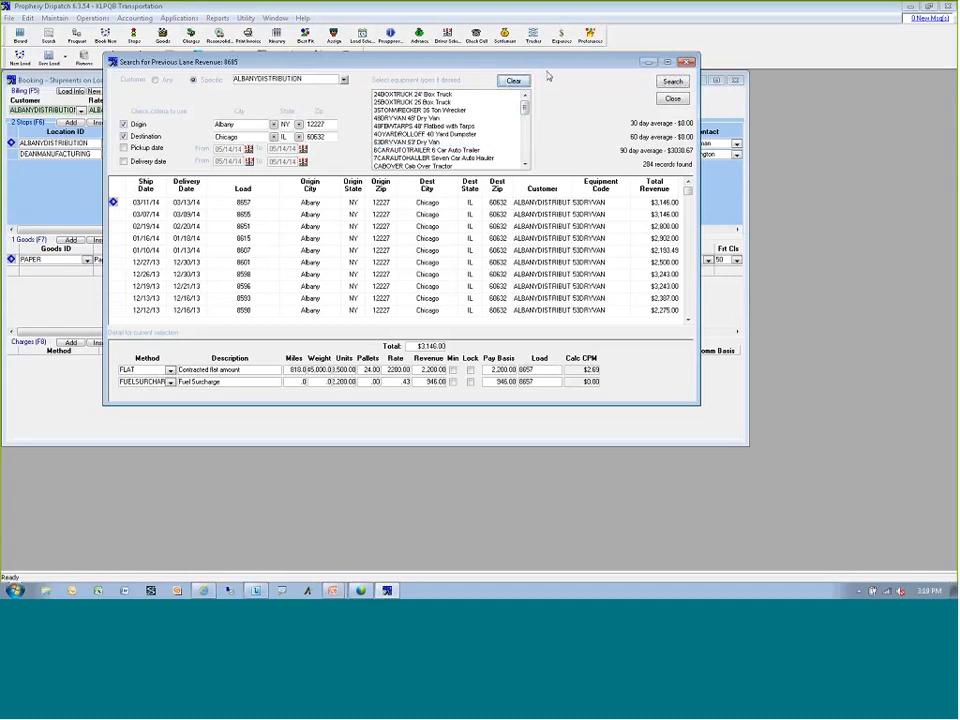
pyautogui.click(672, 82)
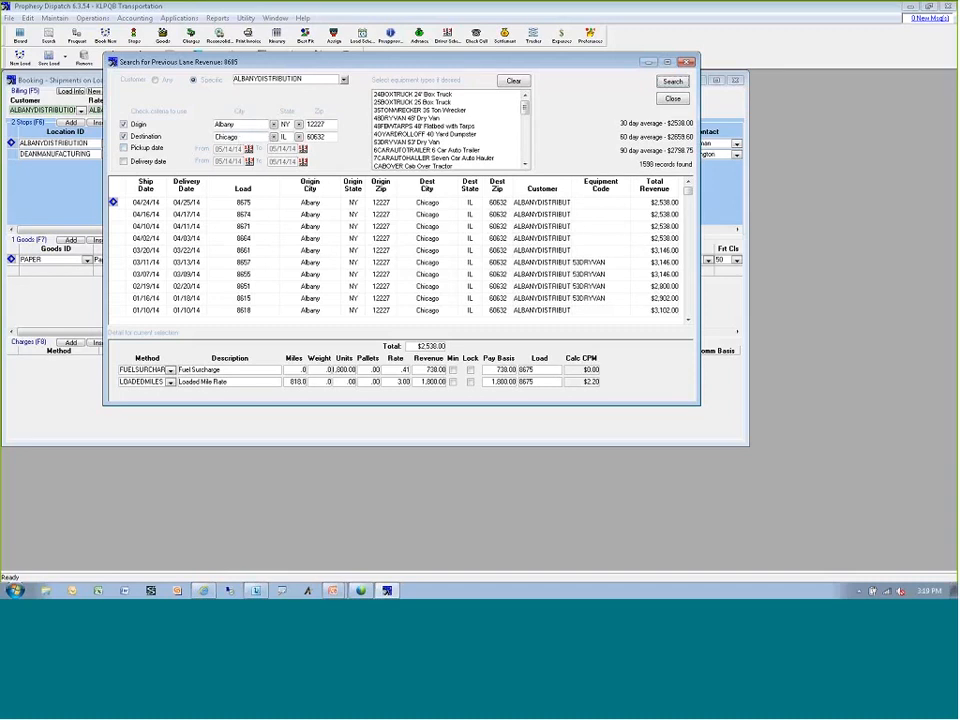
pyautogui.click(687, 63)
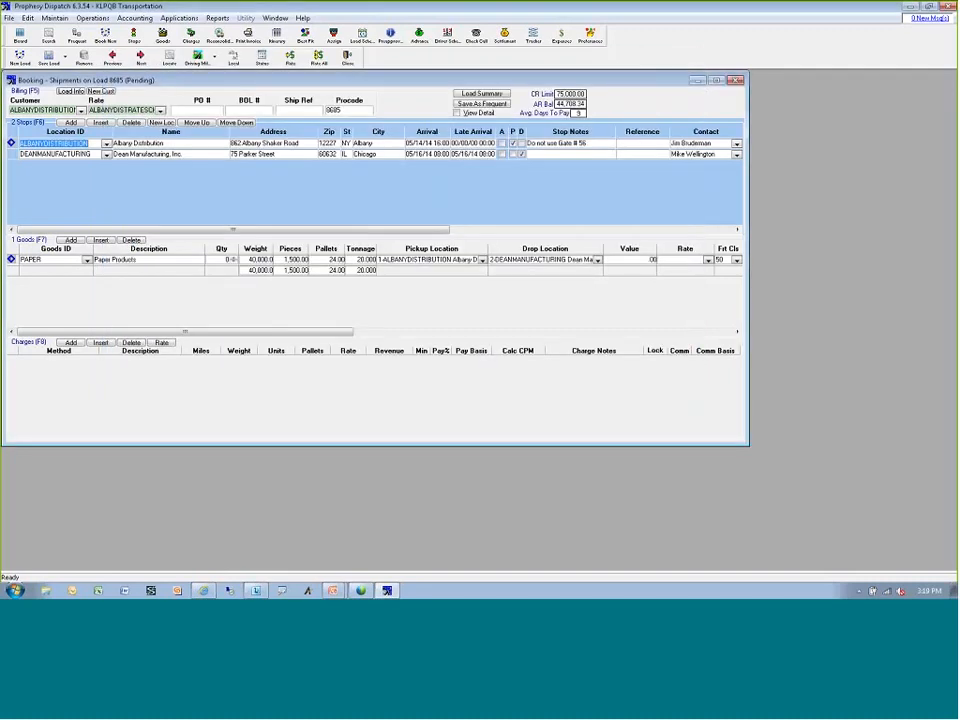
# Rate the shipment to regenerate its charges and save the load
pyautogui.click(289, 62)
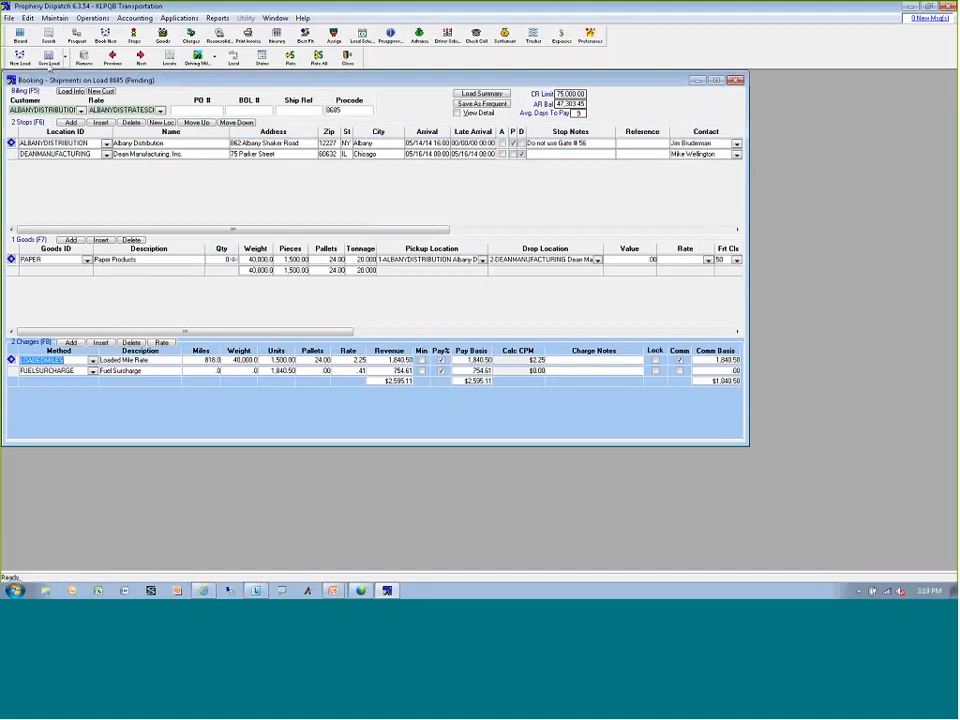
pyautogui.click(49, 64)
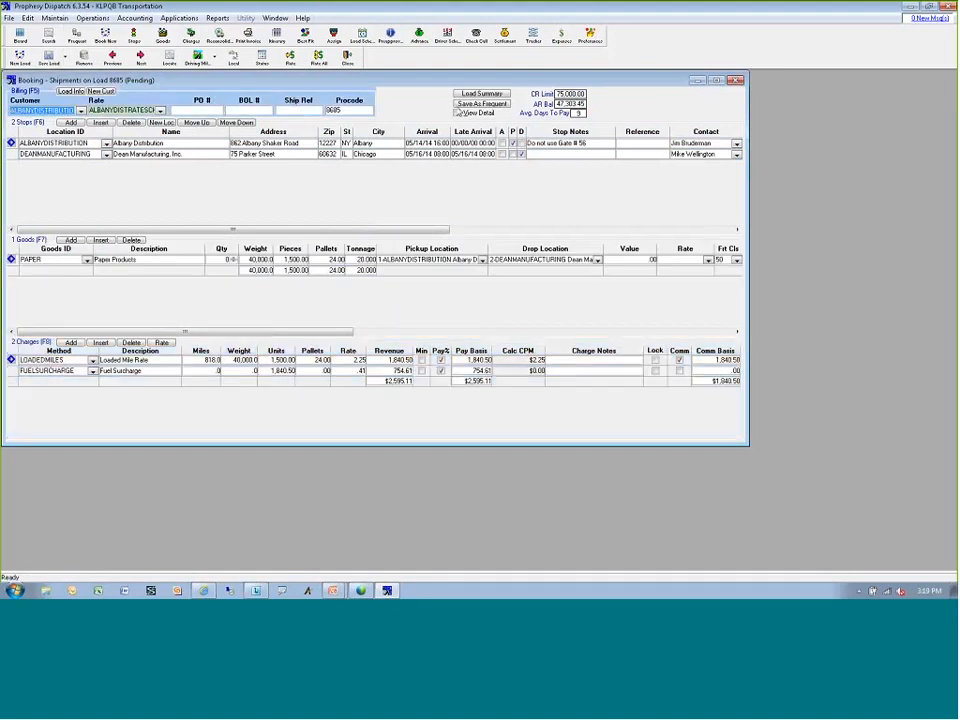
# Show the billing detail and enter the shipment's PO number and Ship Ref number
pyautogui.click(457, 113)
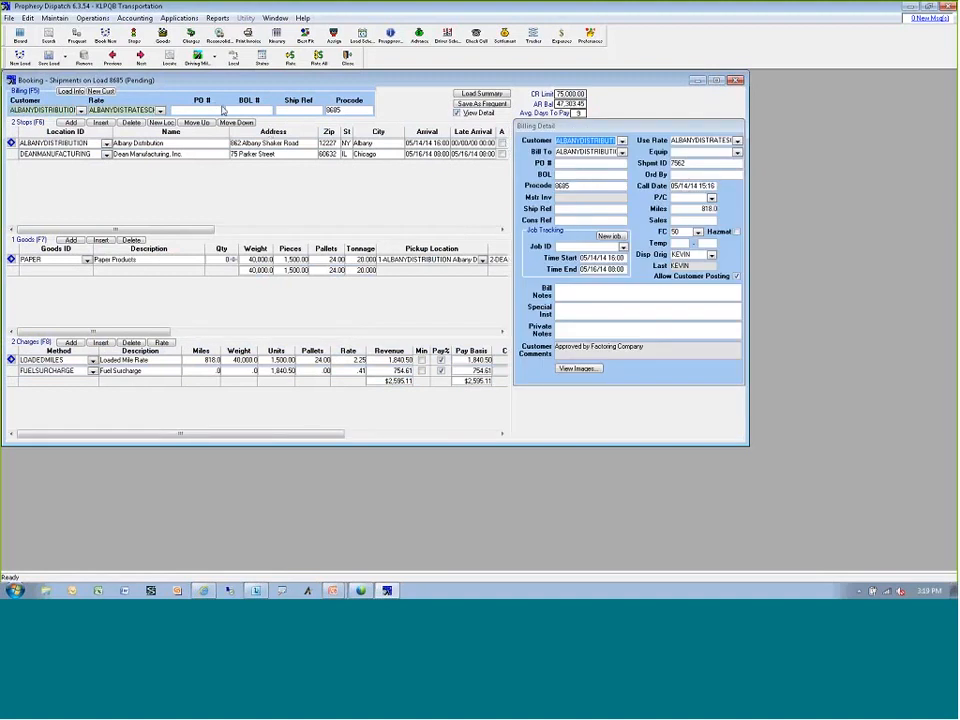
pyautogui.click(175, 110)
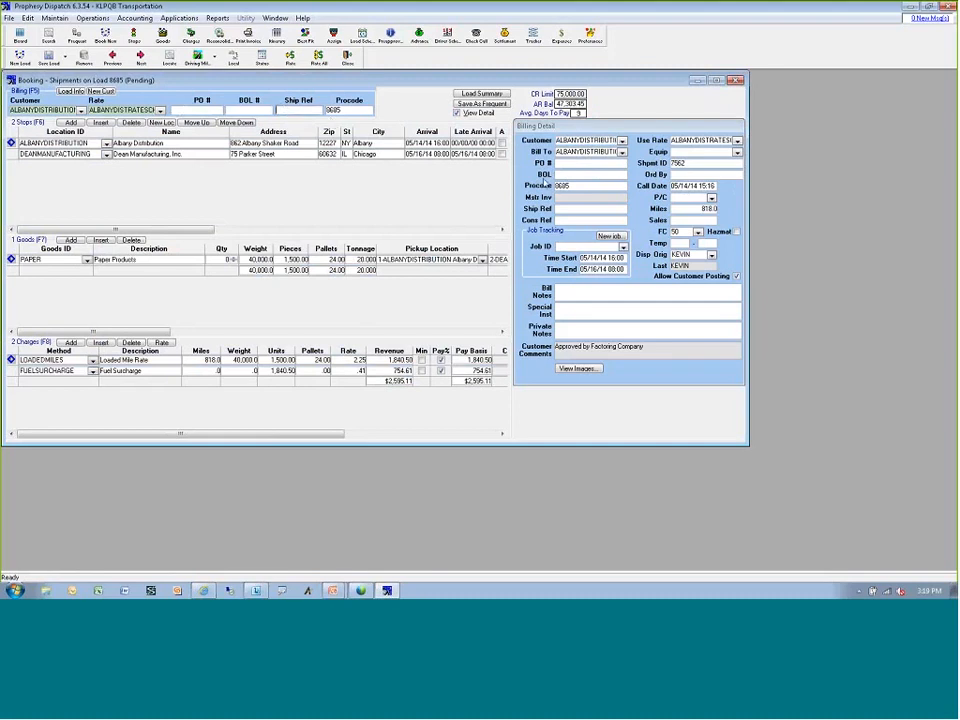
pyautogui.click(564, 165)
pyautogui.write('2154897')
pyautogui.click(562, 210)
pyautogui.write('154895')
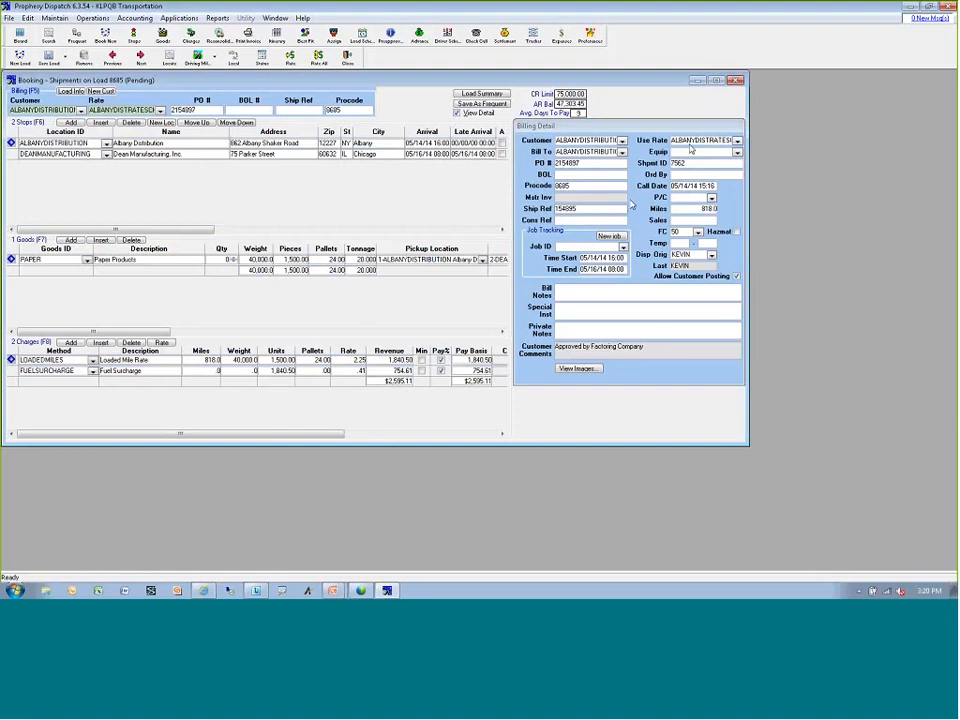
# Set the equipment to 53DRYVAN, enter the ordering person's name in Ord By, and hide the billing detail
pyautogui.click(689, 153)
pyautogui.write('53')
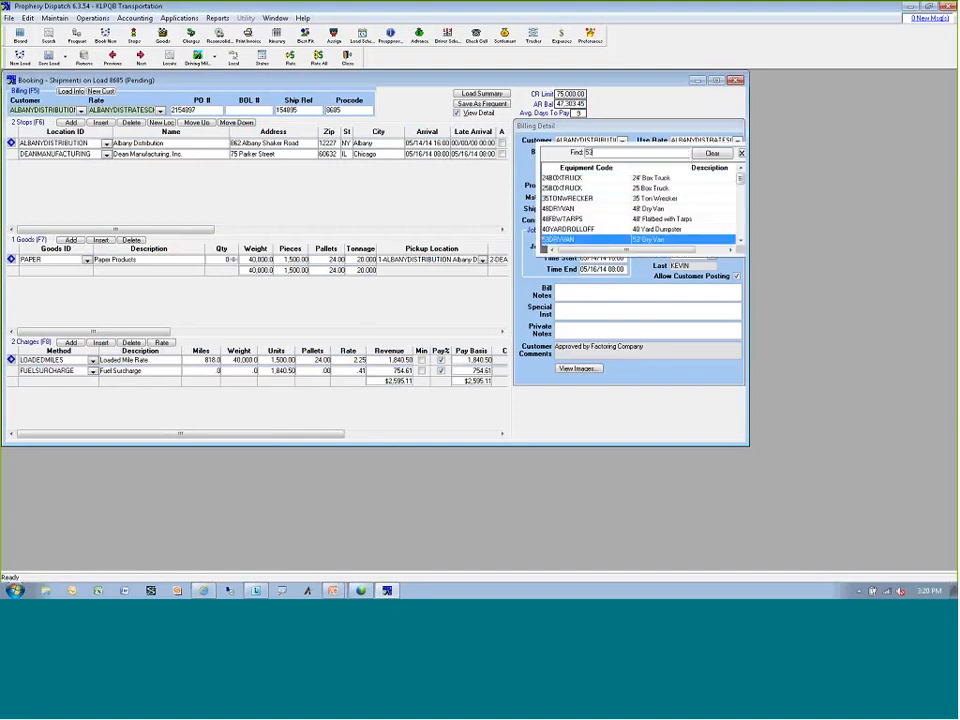
pyautogui.press('Tab')
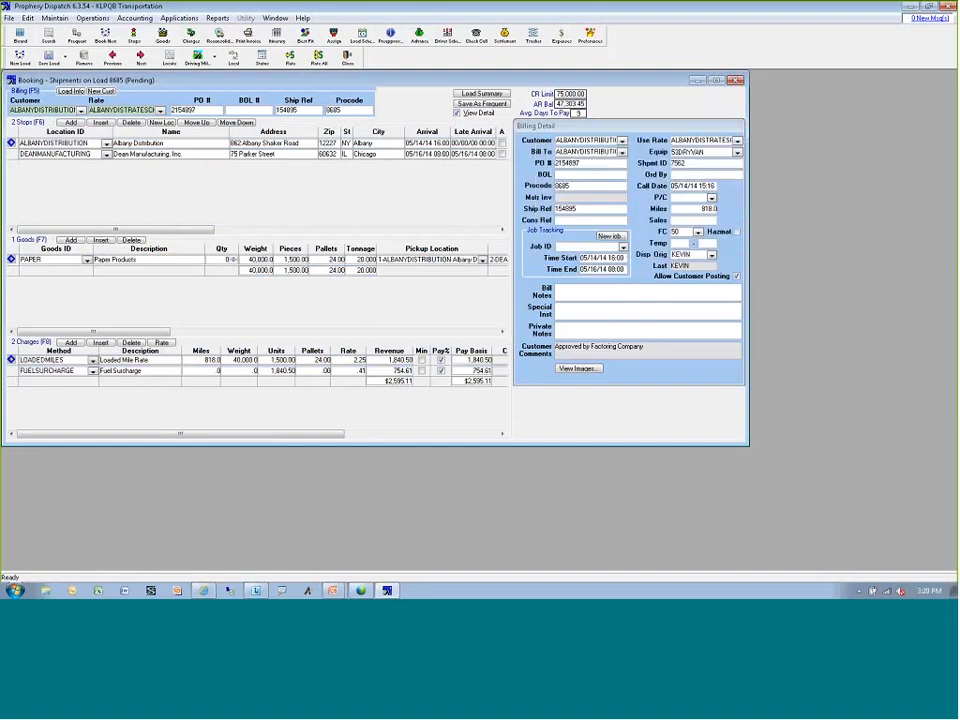
pyautogui.write('Tom Smith')
pyautogui.click(571, 333)
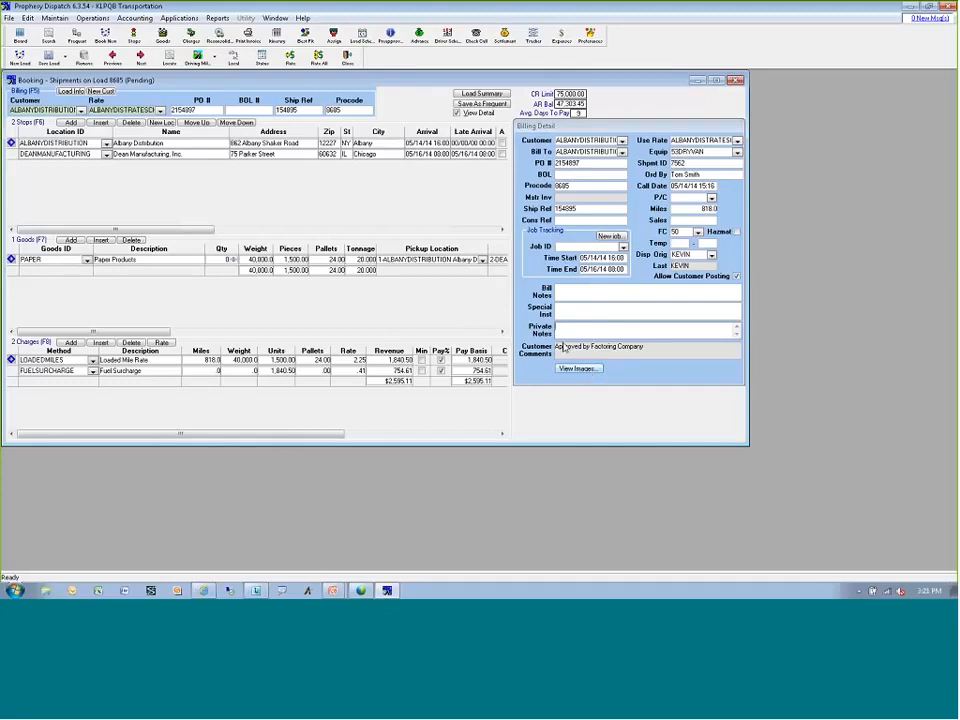
pyautogui.click(457, 113)
# Review the load information, including the Load Instructions field, and hide the detail again
pyautogui.click(74, 92)
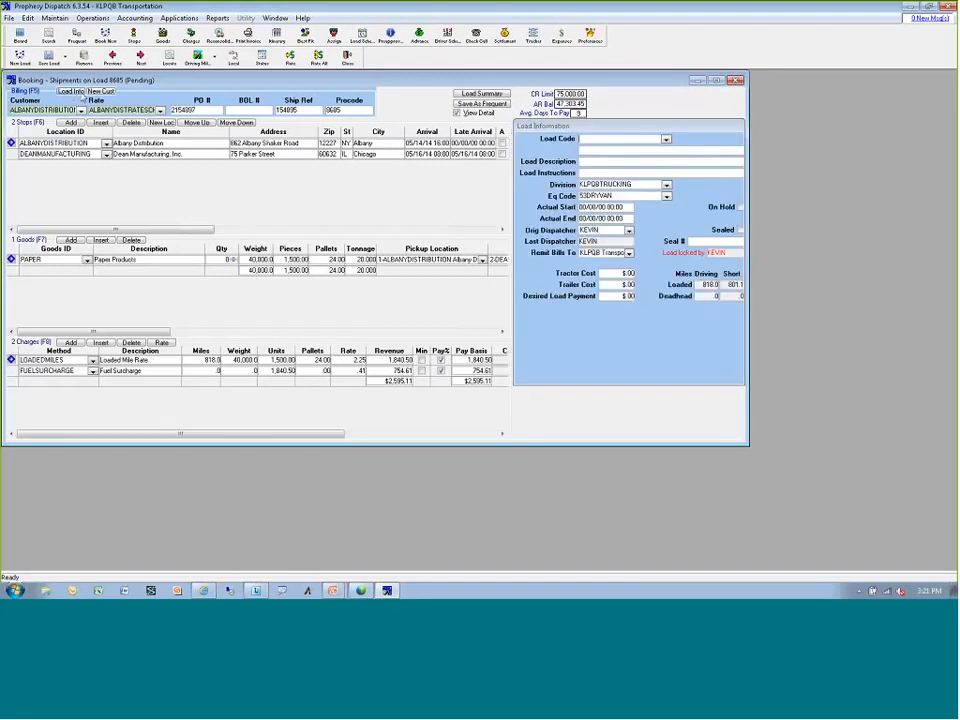
pyautogui.click(607, 173)
pyautogui.doubleClick(634, 173)
pyautogui.click(457, 112)
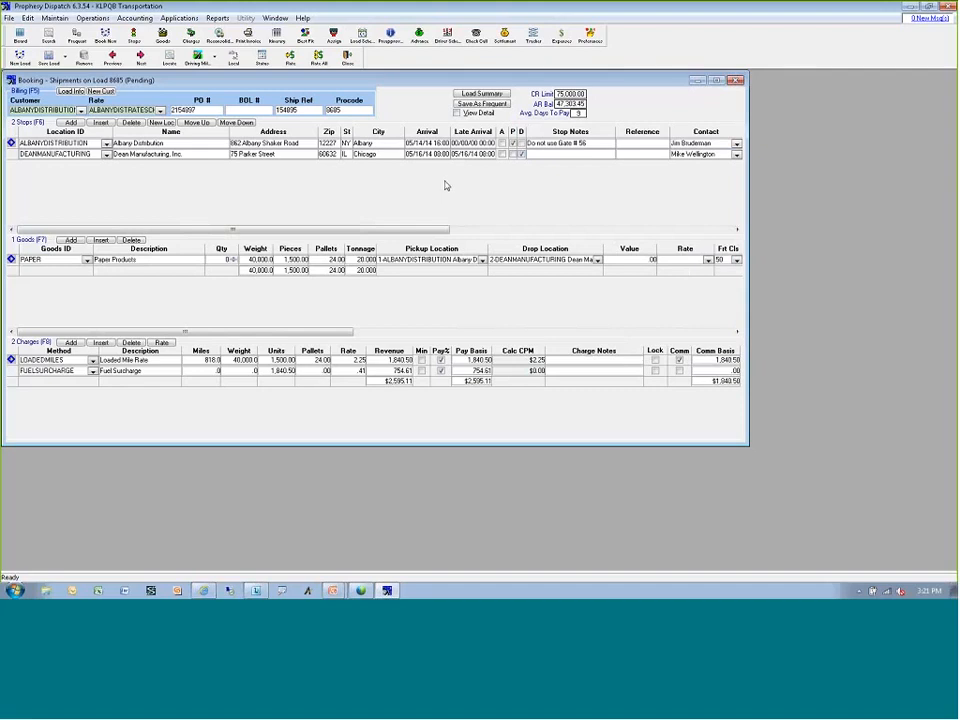
# Return to the dispatch board, open the pending COLEMORGAN load from Albany to Boise, and view its second shipment
pyautogui.click(735, 79)
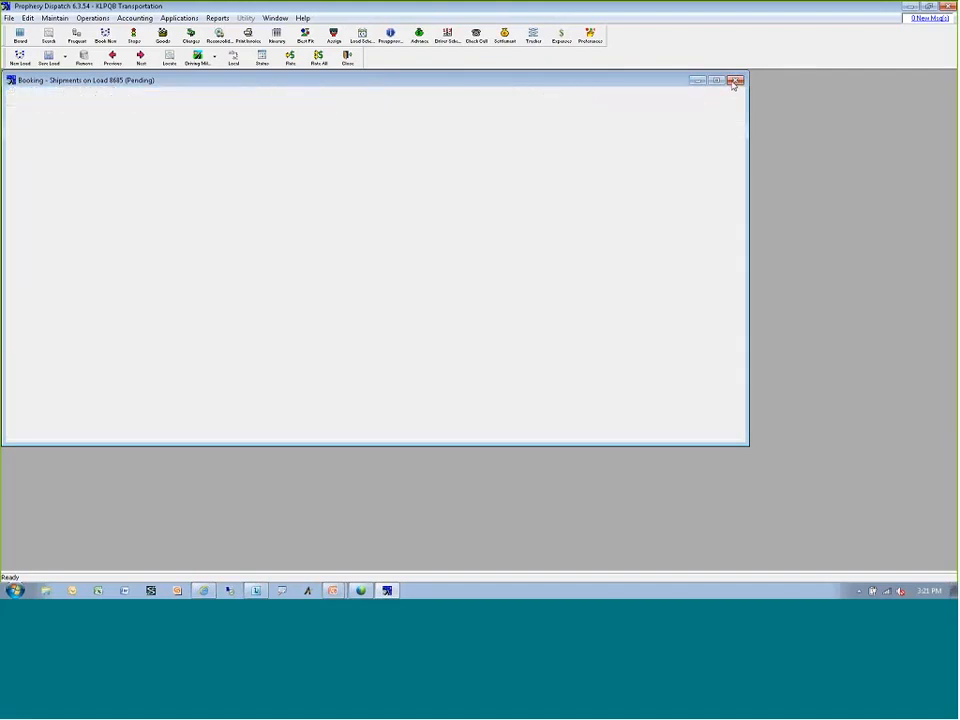
pyautogui.click(19, 35)
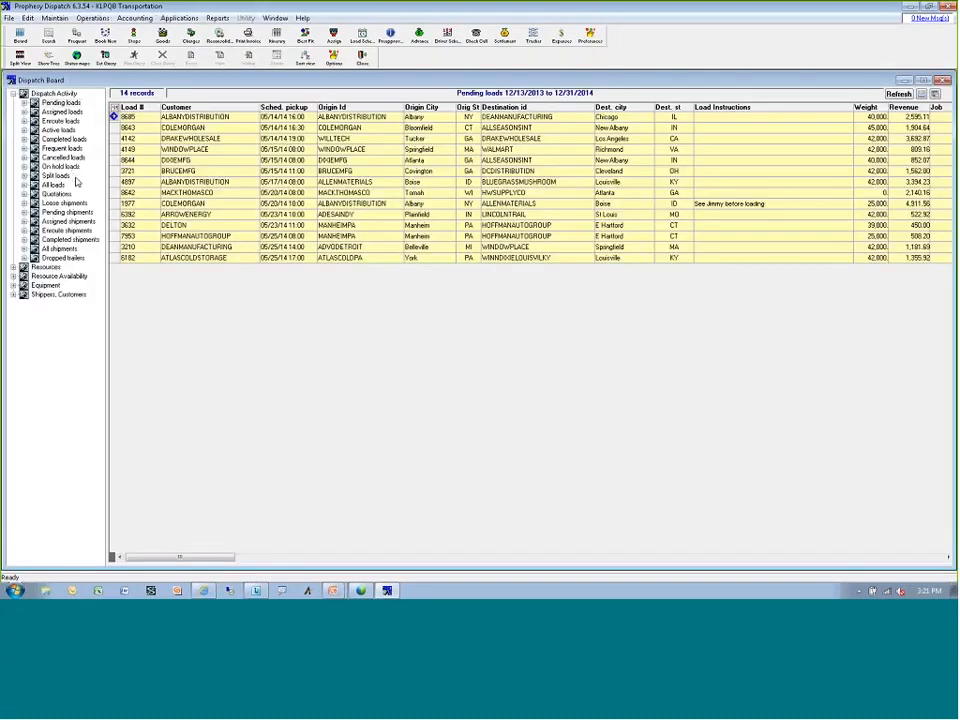
pyautogui.doubleClick(185, 203)
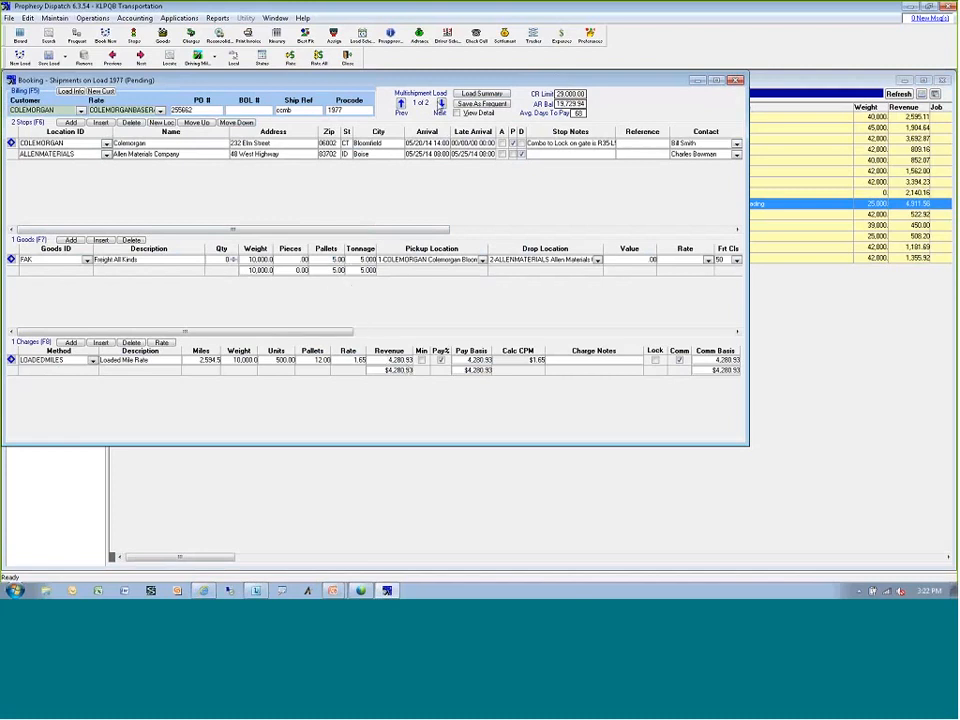
pyautogui.click(441, 103)
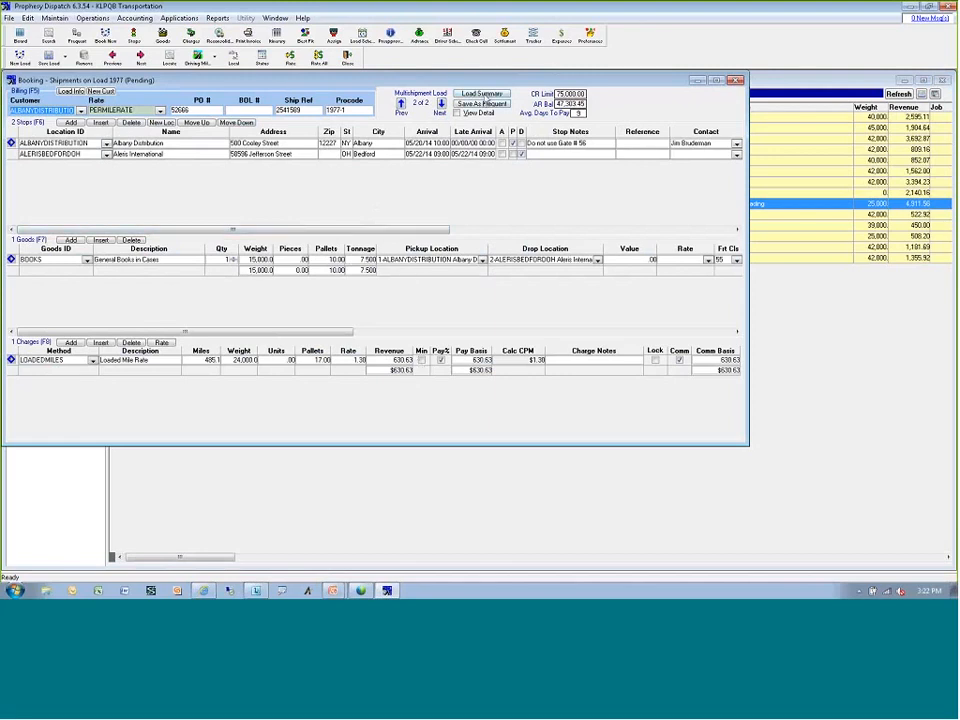
# Review the multishipment load's summary statistics beside the booking window, and close them
pyautogui.click(482, 93)
pyautogui.moveTo(583, 88); pyautogui.dragTo(805, 91)
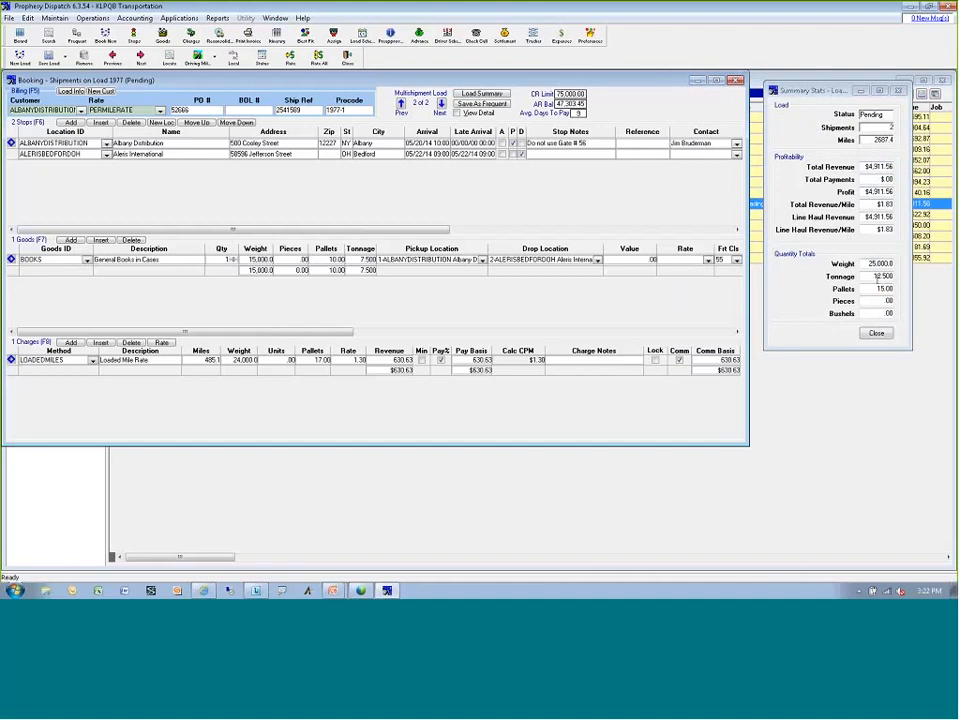
pyautogui.click(876, 333)
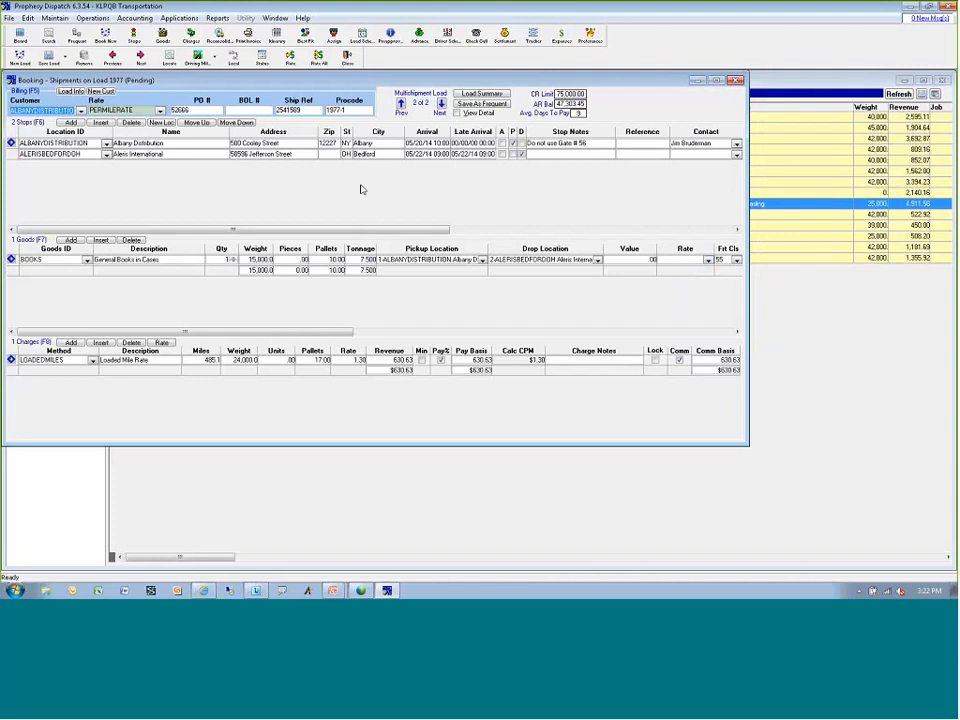
# Examine the load's itinerary at the COLEMORGAN stop, close the booking and refresh the dispatch board
pyautogui.click(277, 37)
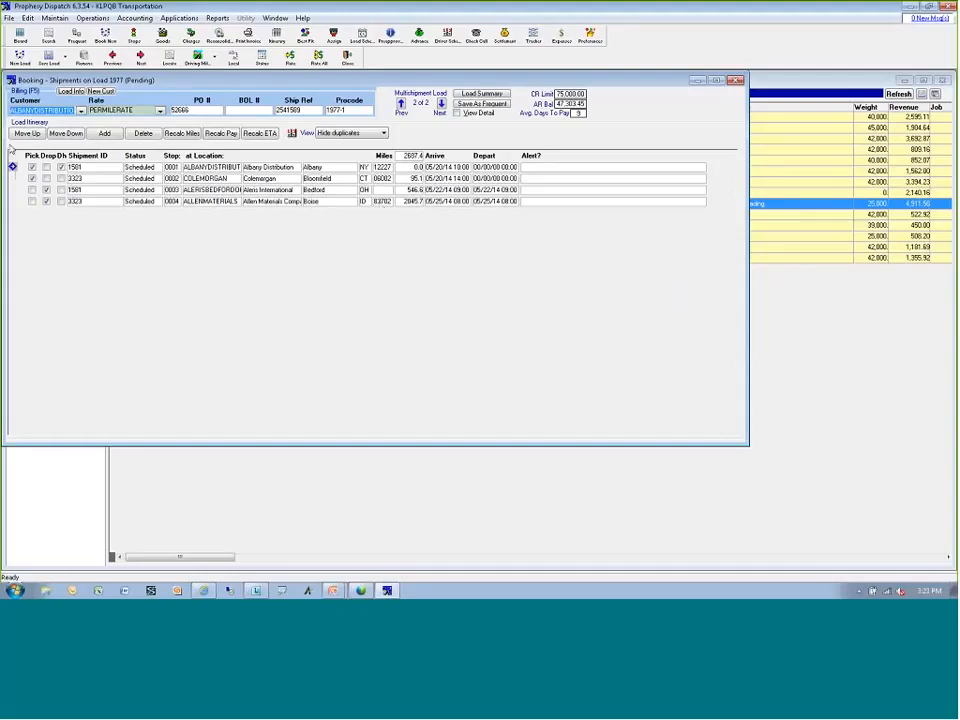
pyautogui.click(18, 178)
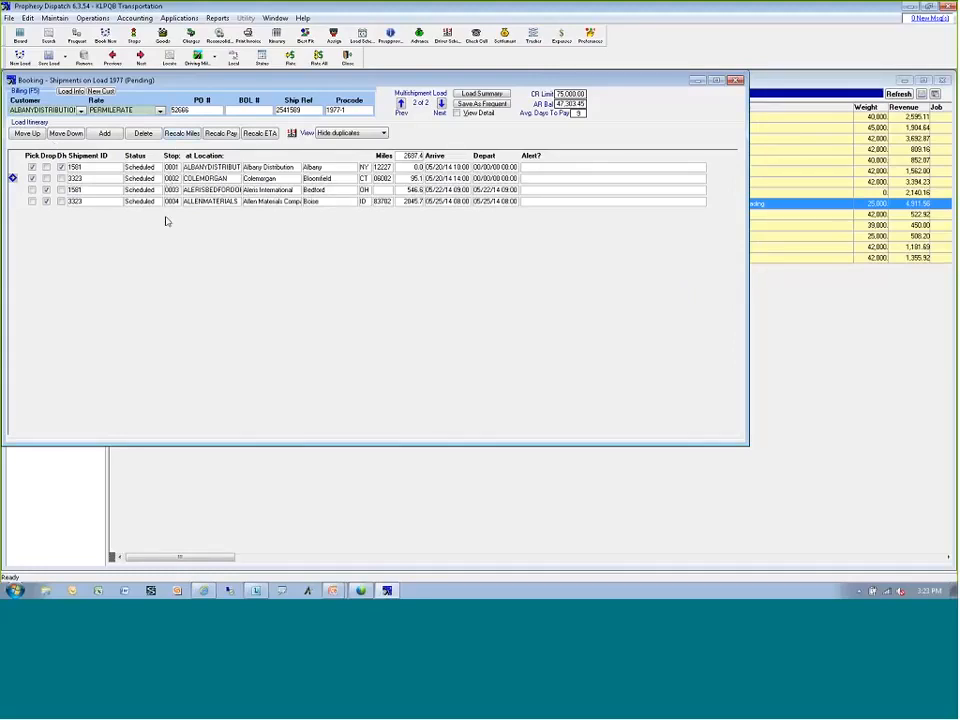
pyautogui.click(735, 79)
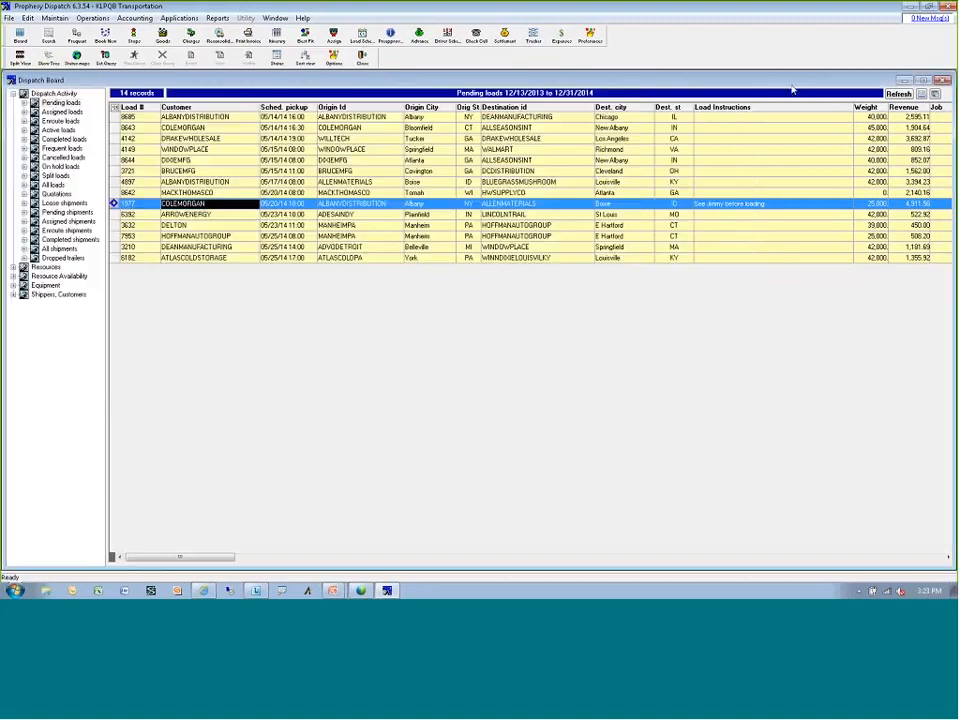
pyautogui.click(899, 94)
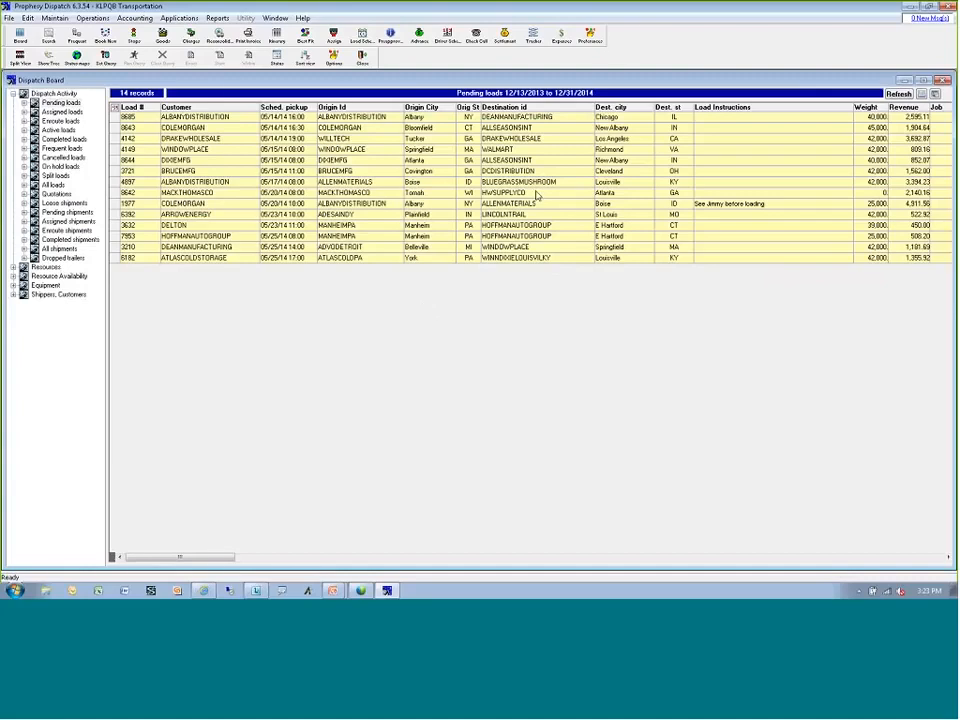
# Review the Auto Reschedule Pending Loads options and days-ahead setting in the system default preferences, keep Ship/Delivery Dates selected, and cancel out
pyautogui.click(590, 38)
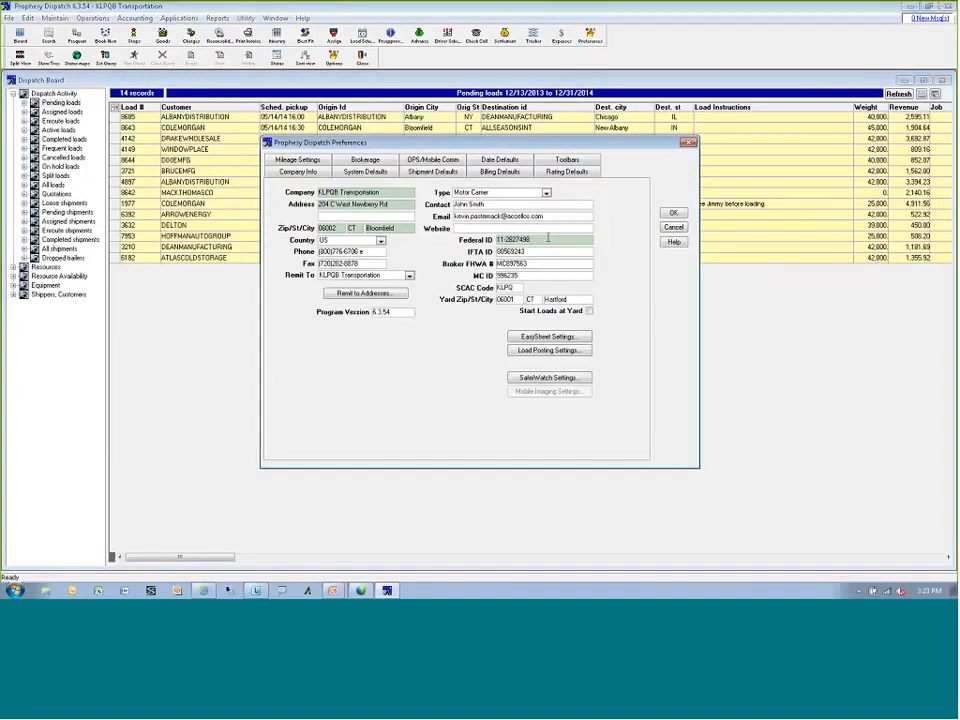
pyautogui.click(365, 171)
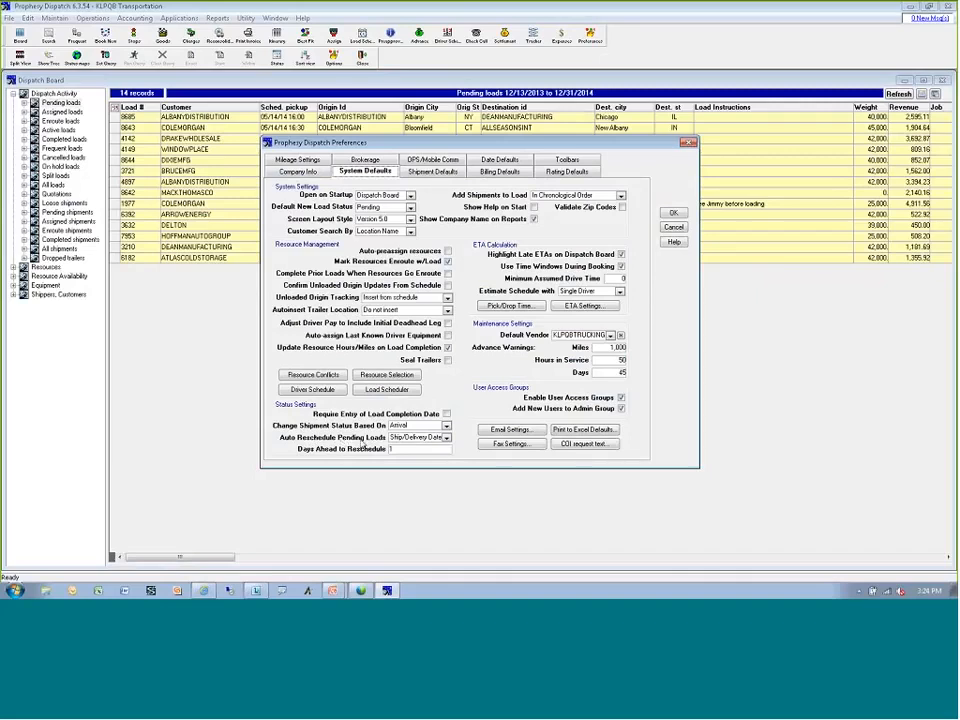
pyautogui.click(411, 438)
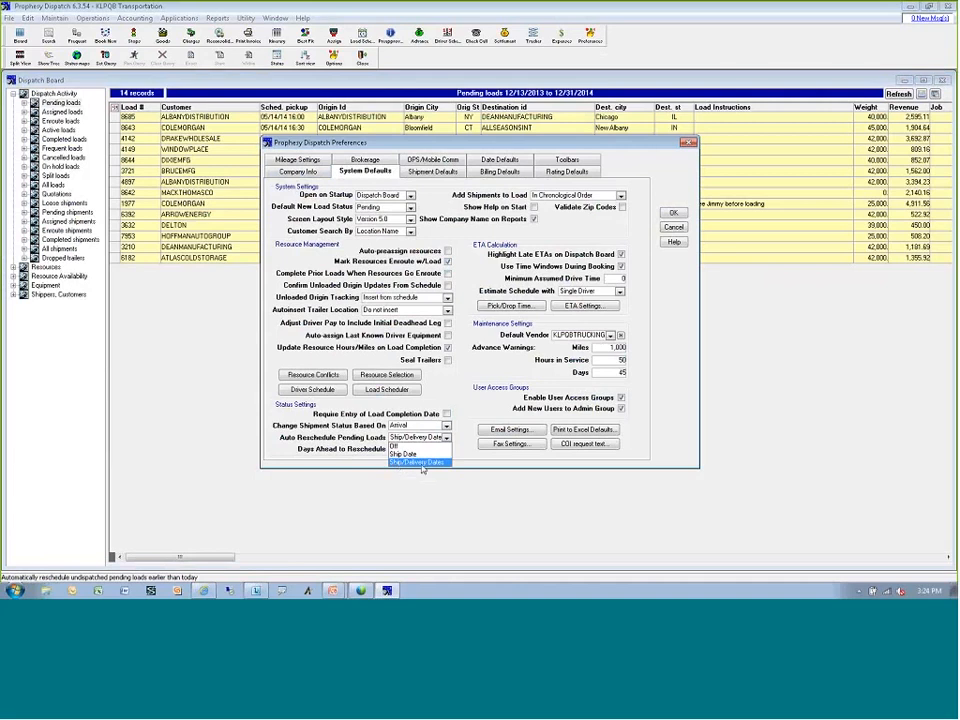
pyautogui.click(421, 465)
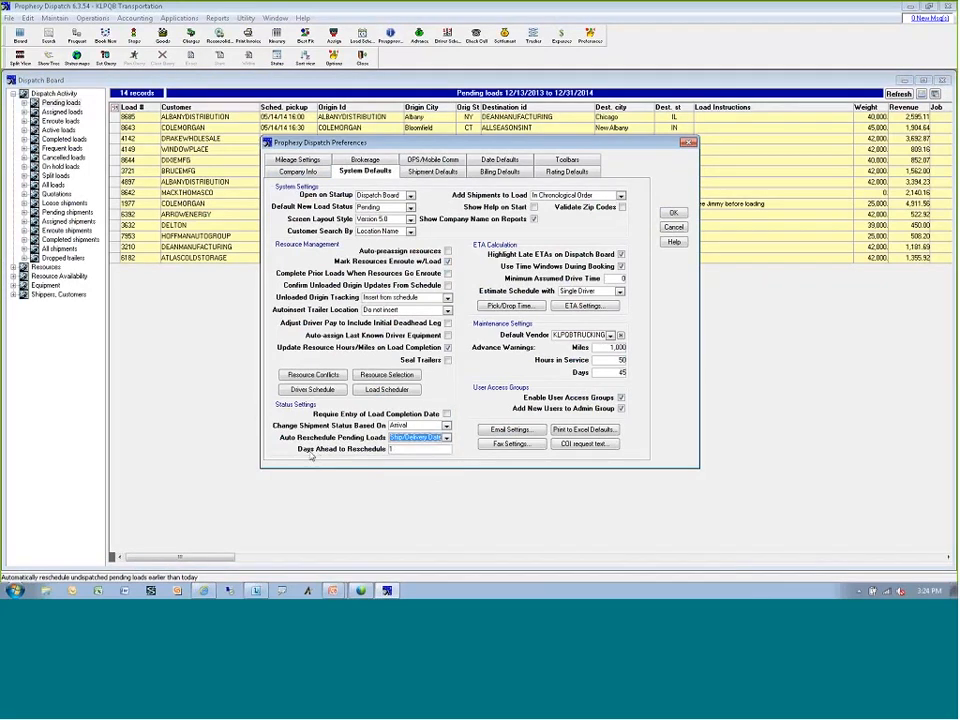
pyautogui.click(393, 450)
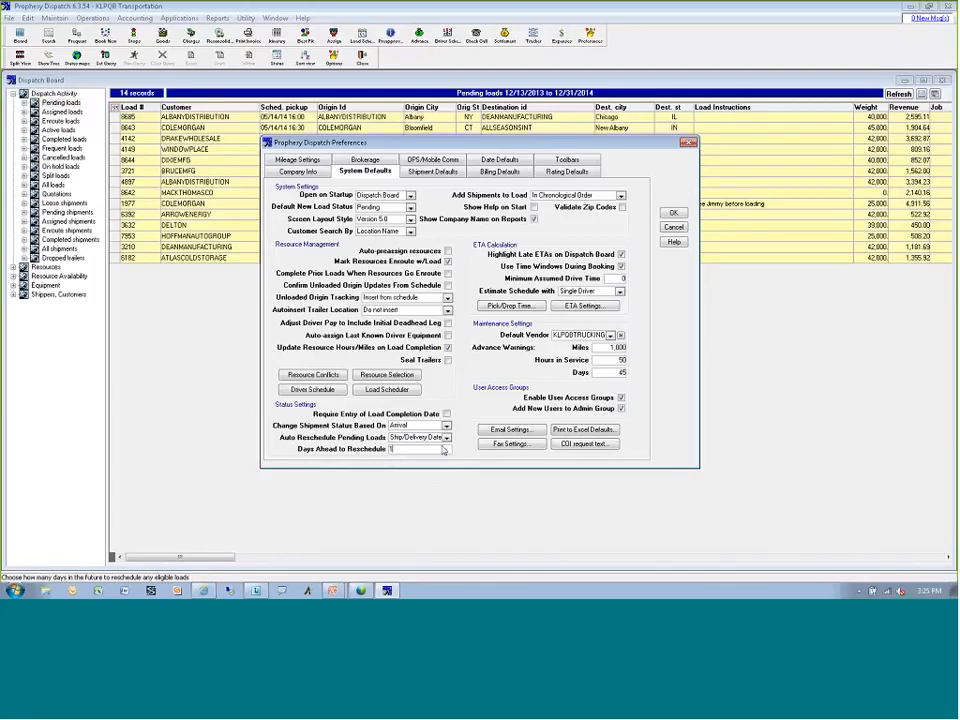
pyautogui.click(447, 440)
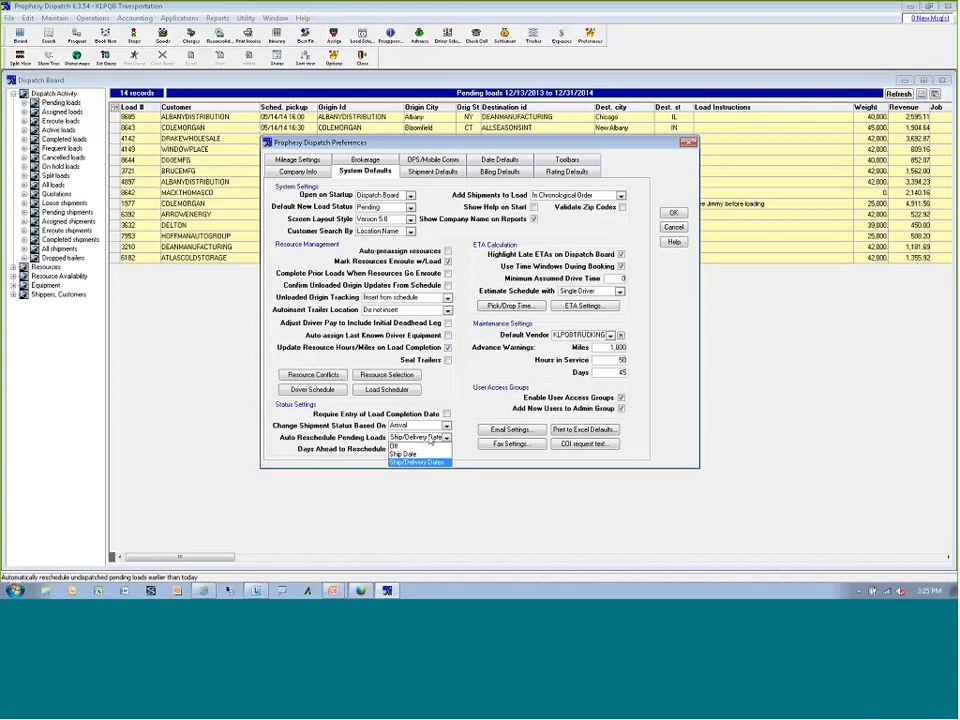
pyautogui.click(418, 461)
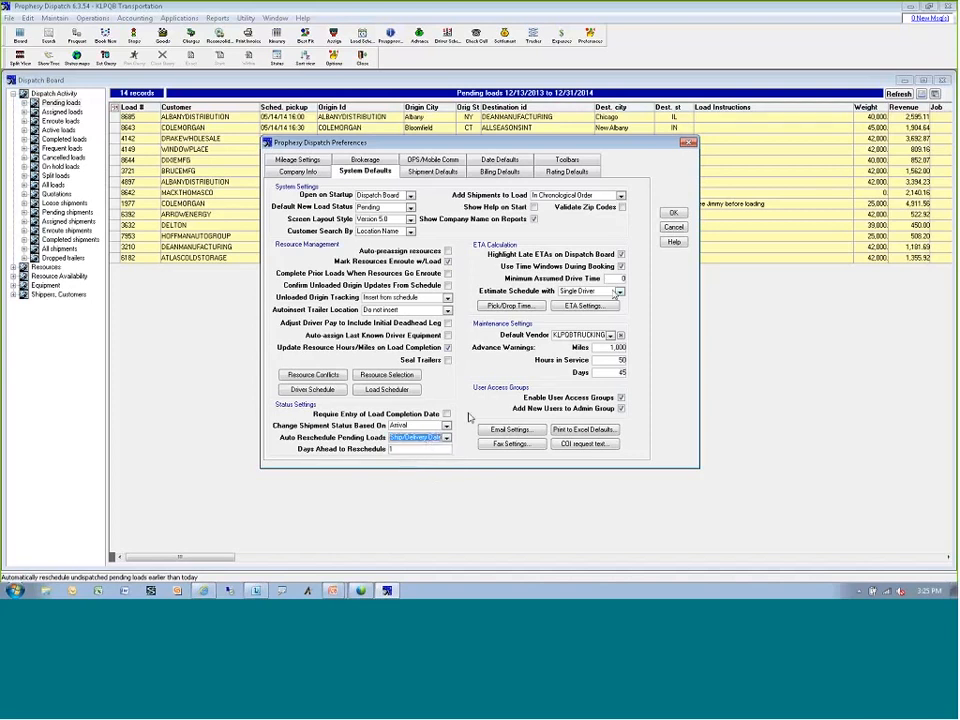
pyautogui.click(673, 229)
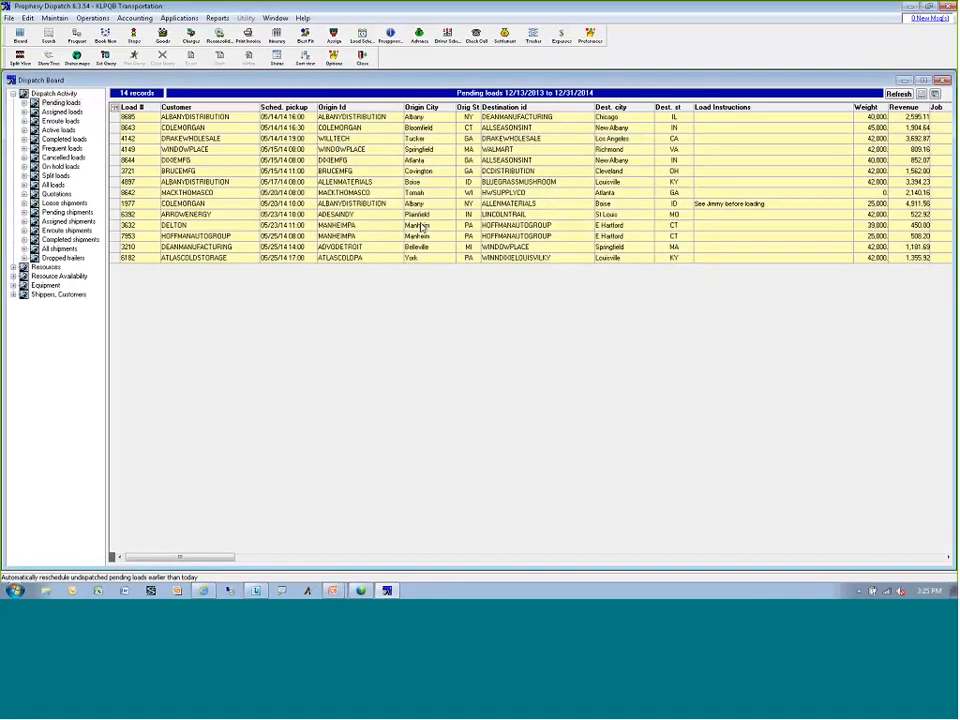
# Open the Dispatch reference manual, examine its table of contents for the Entering Loads and Viewing the Dispatch Board chapters, and close it
pyautogui.click(390, 225)
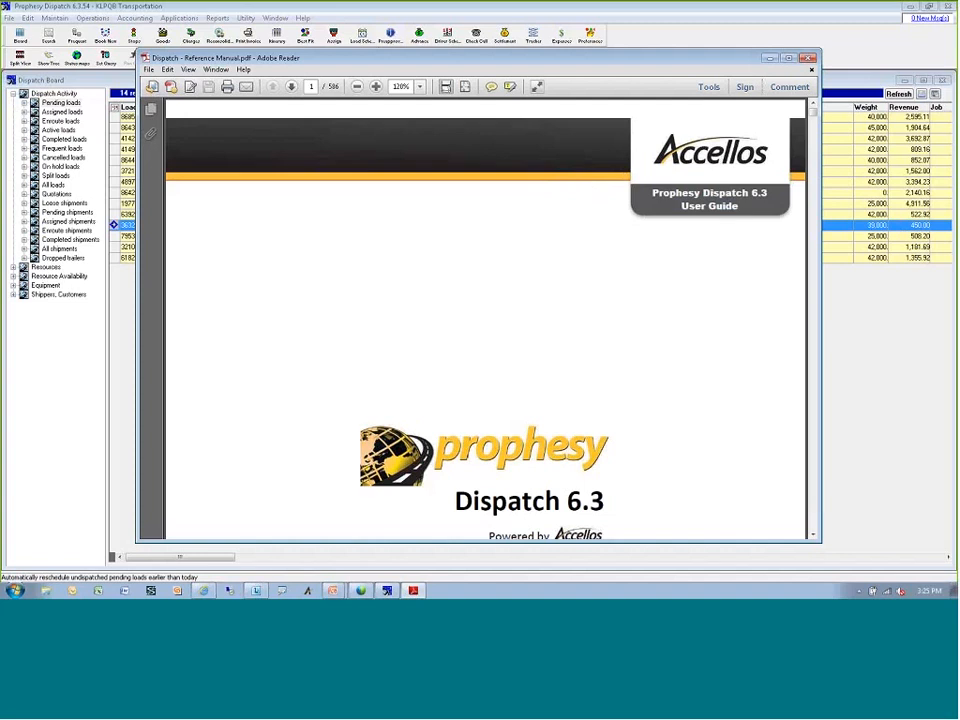
pyautogui.scroll(-10, 709, 358)
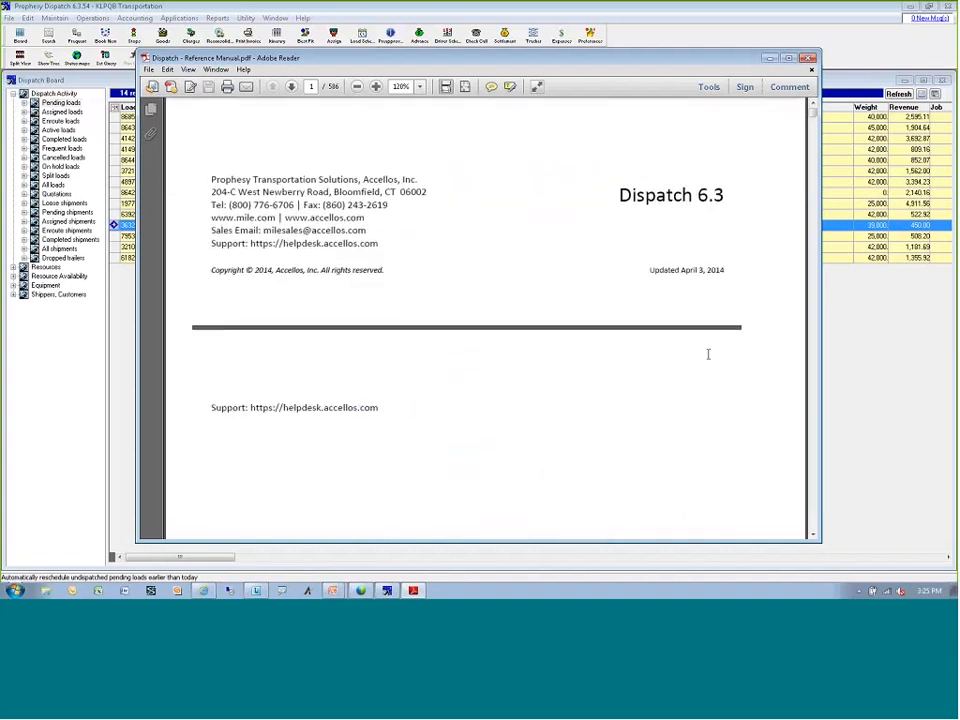
pyautogui.scroll(-15, 708, 354)
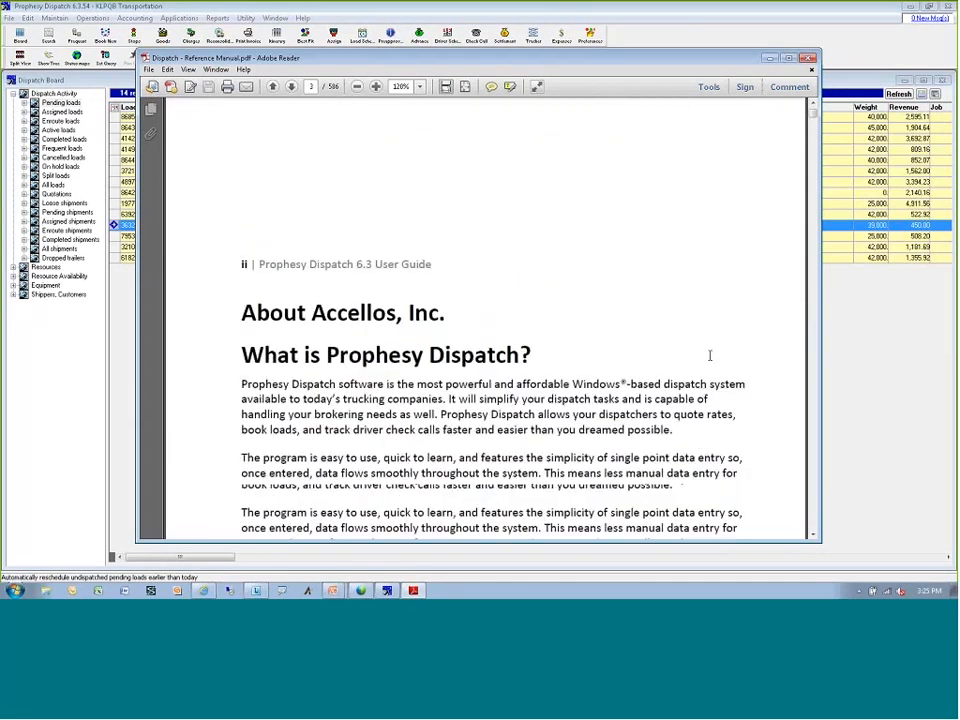
pyautogui.scroll(-15, 709, 355)
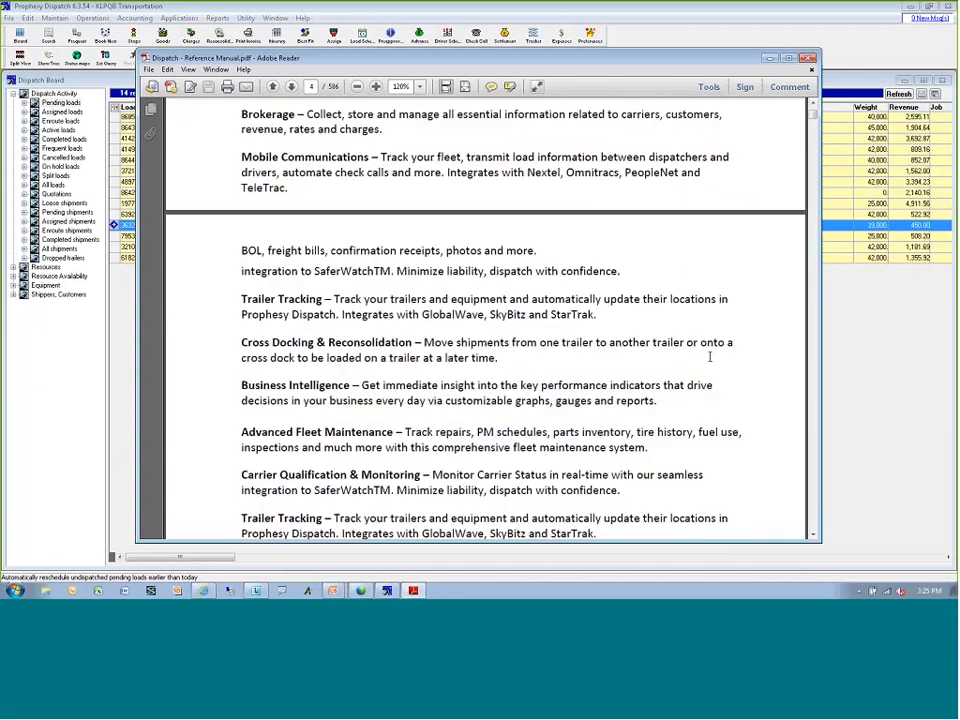
pyautogui.scroll(-15, 709, 358)
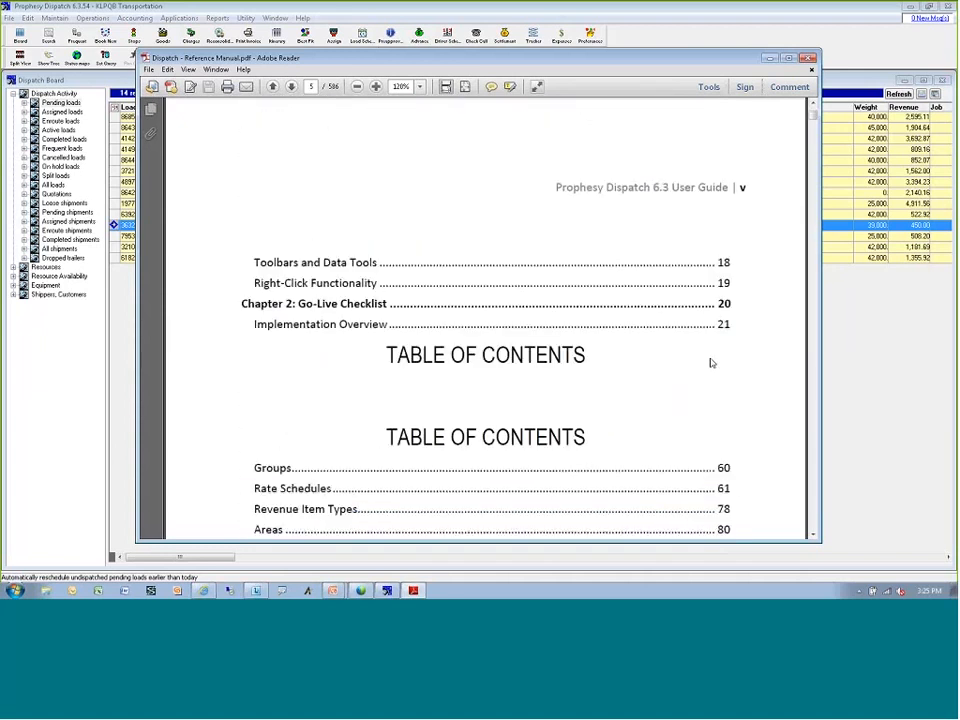
pyautogui.scroll(-15, 710, 363)
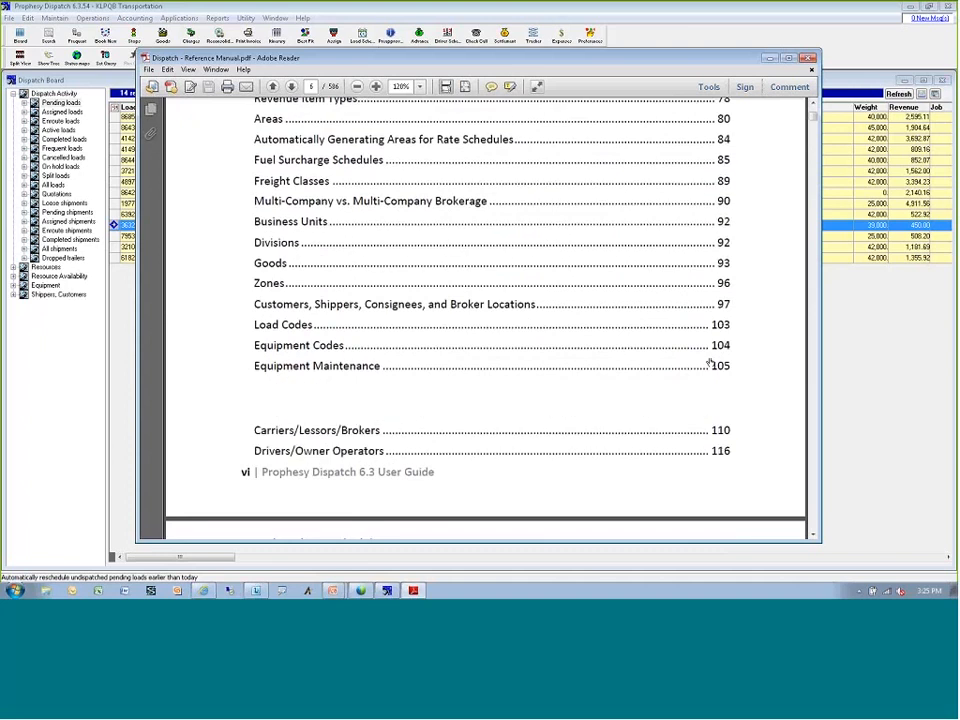
pyautogui.scroll(-15, 710, 363)
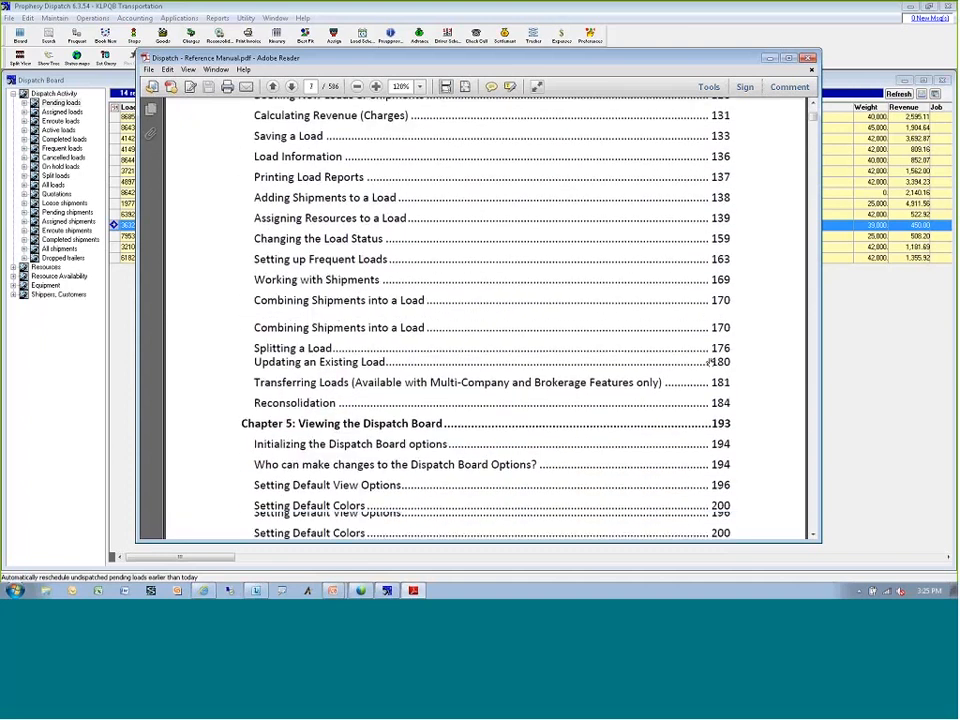
pyautogui.scroll(-3, 709, 361)
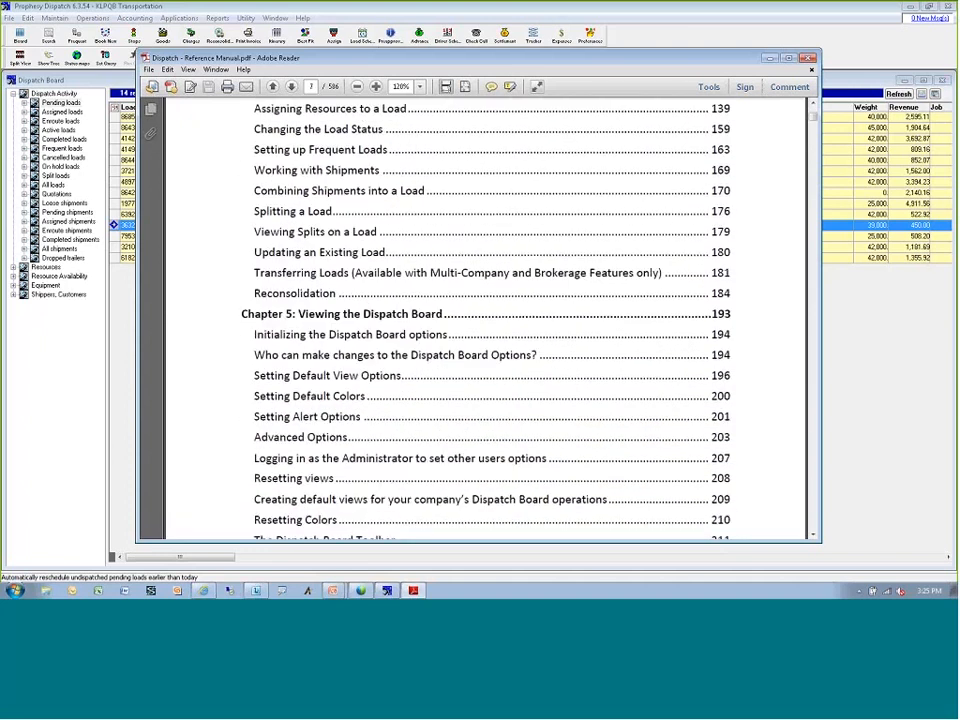
pyautogui.scroll(-7, 649, 317)
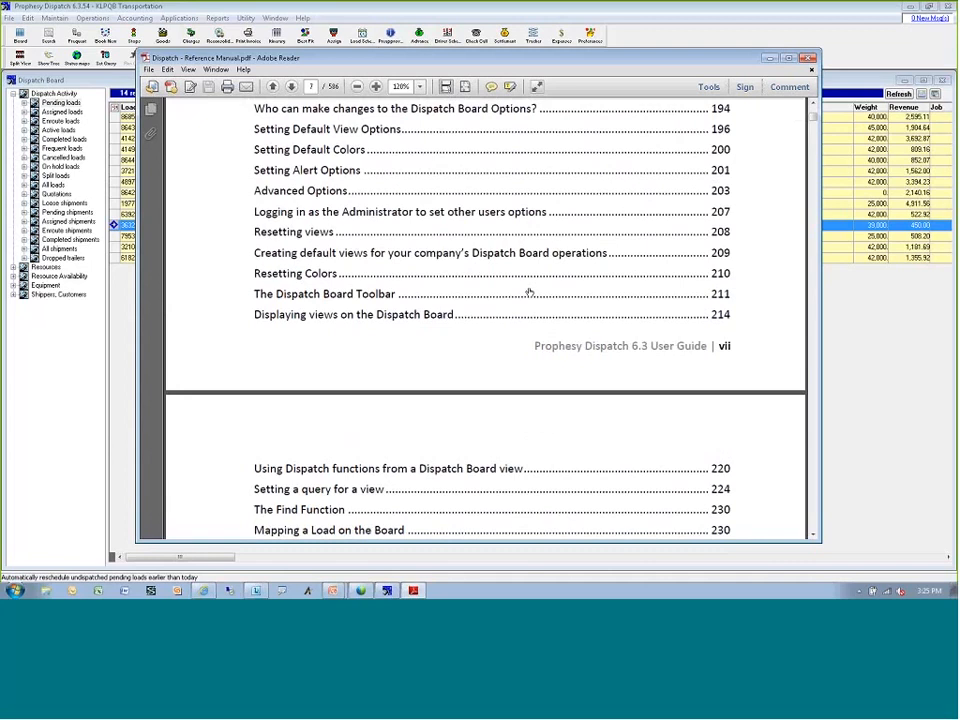
pyautogui.scroll(10, 529, 292)
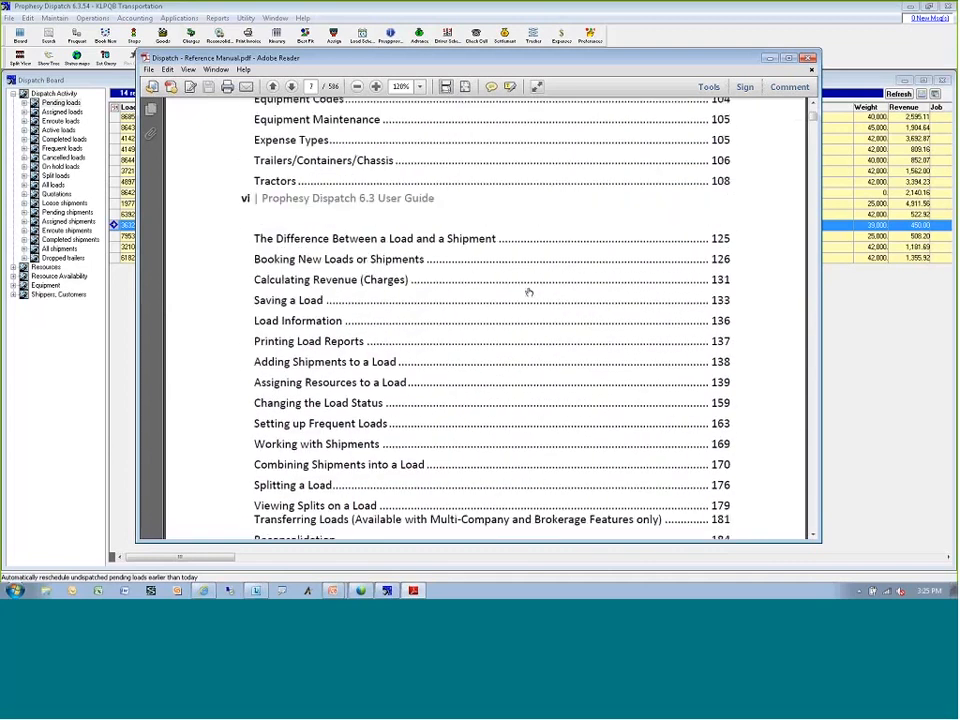
pyautogui.scroll(-1, 530, 293)
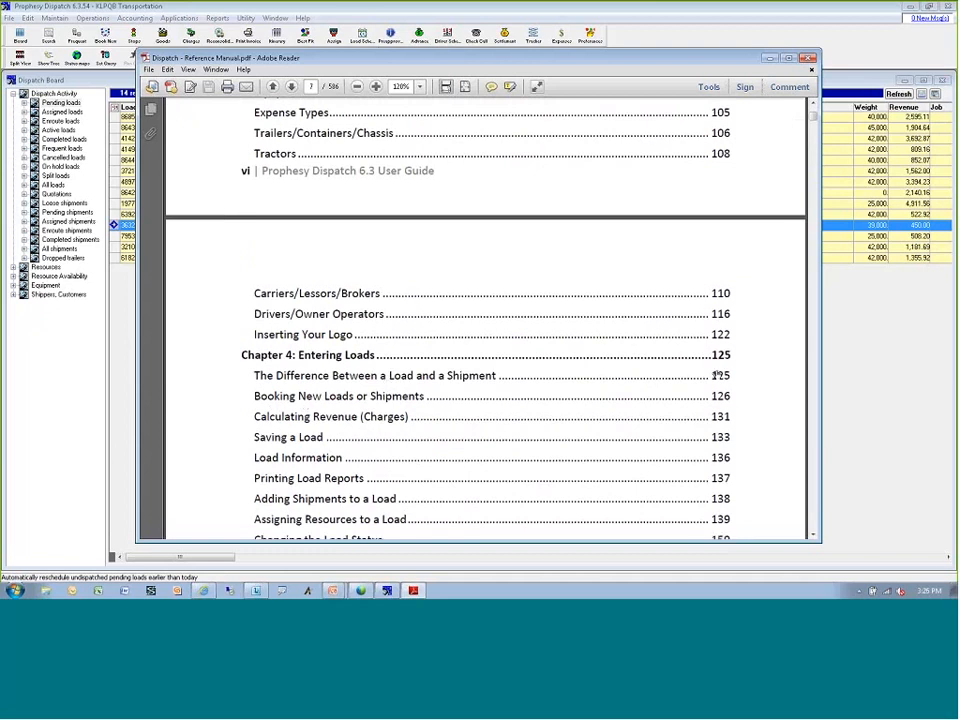
pyautogui.click(809, 59)
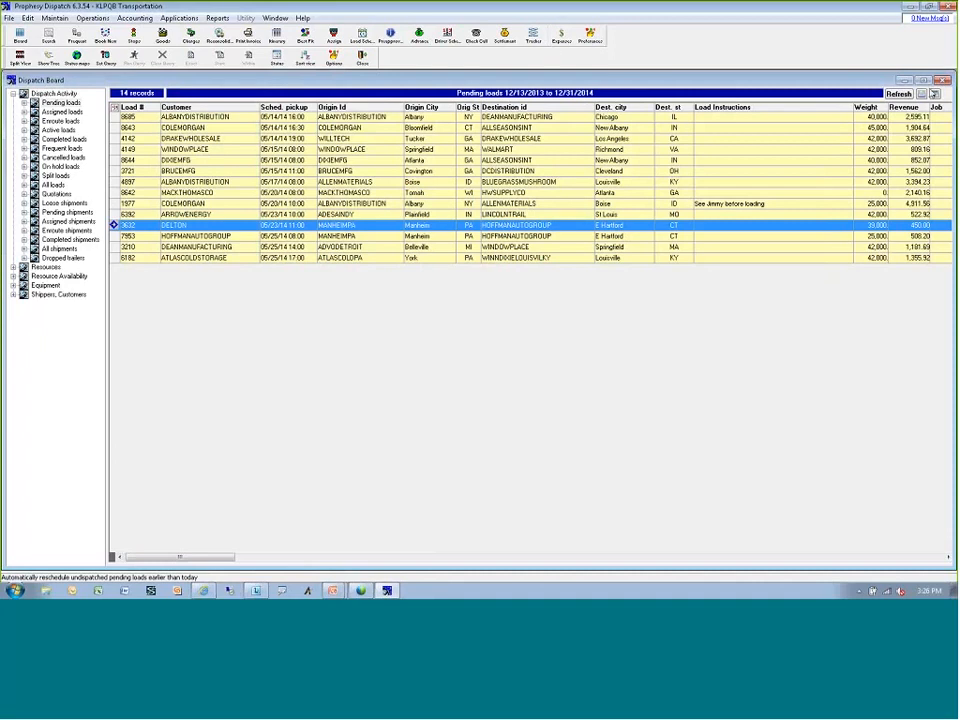
# Close the dispatch board and open the Load Scheduler
pyautogui.click(362, 57)
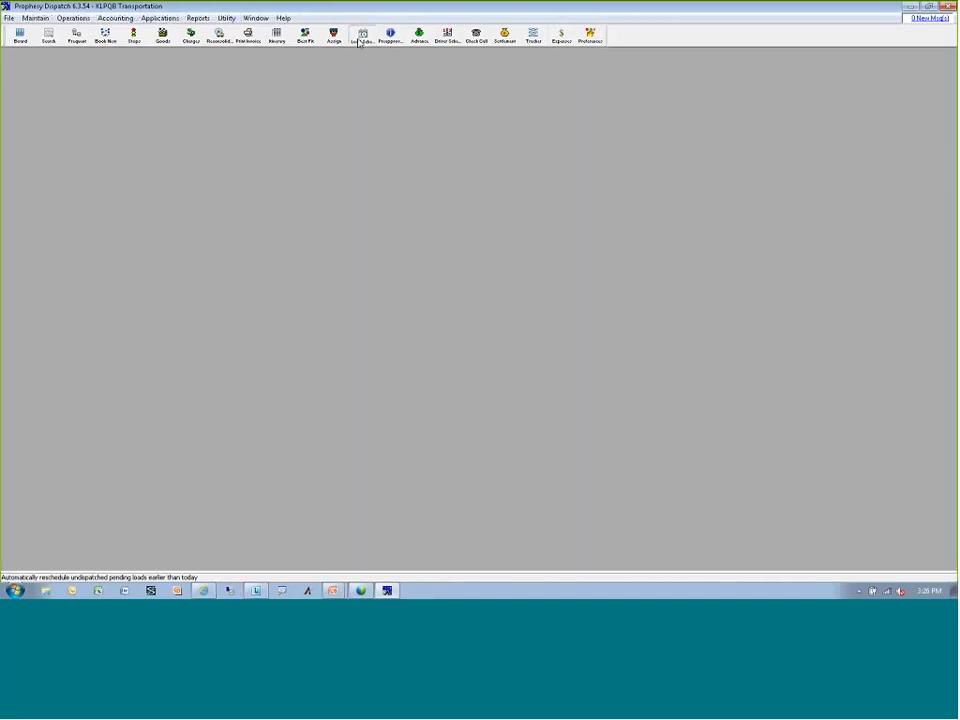
pyautogui.click(361, 38)
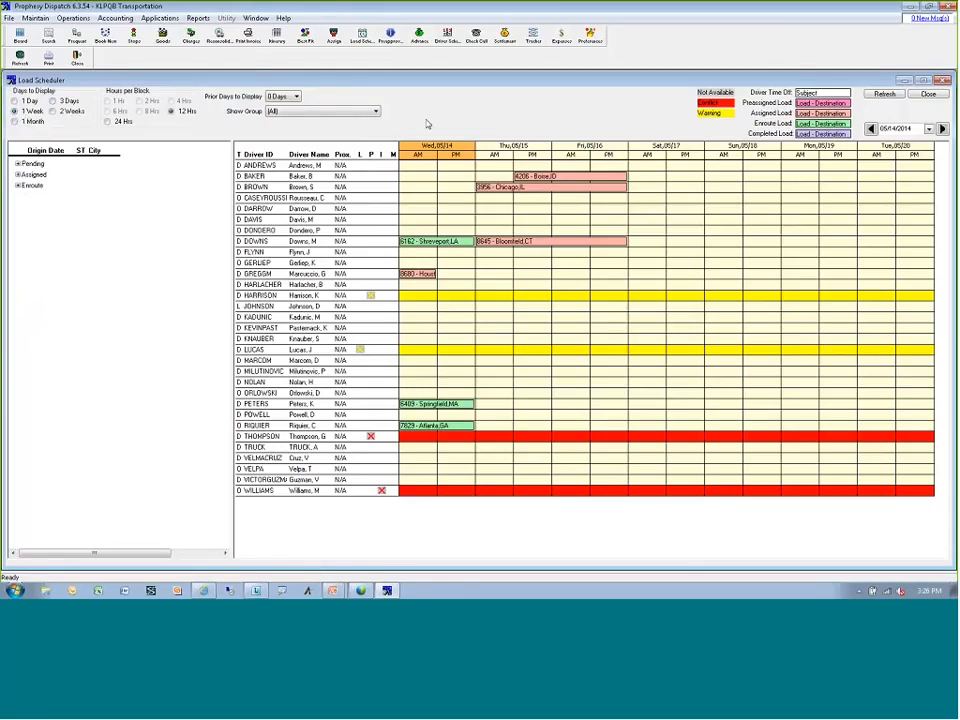
# Review the Load Scheduler screen configuration in the system default preferences, including its display columns, and leave without saving
pyautogui.click(590, 37)
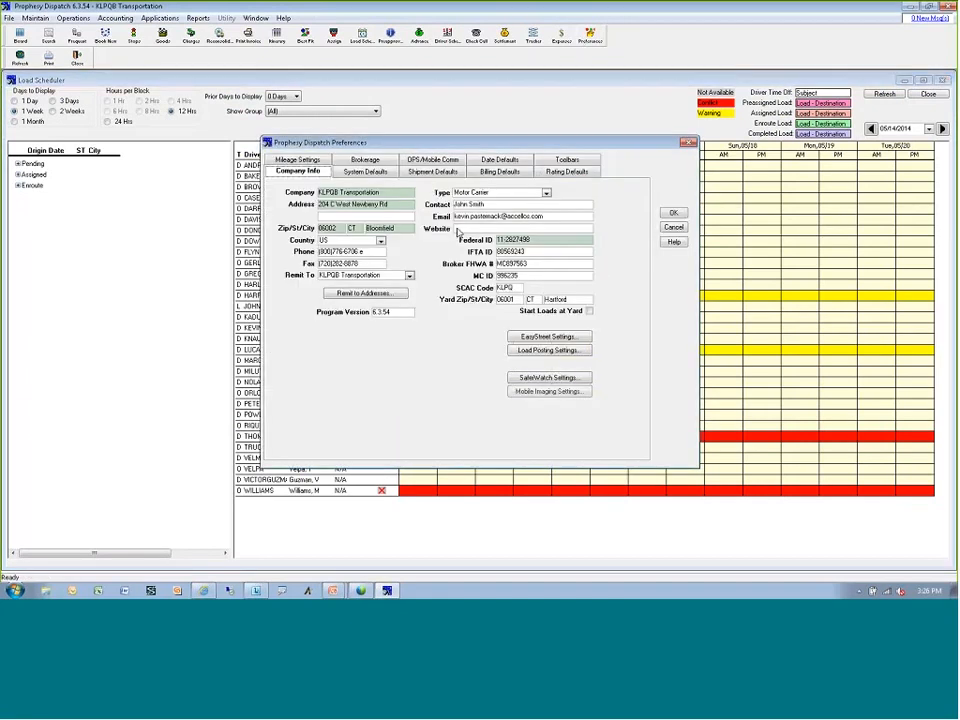
pyautogui.click(365, 171)
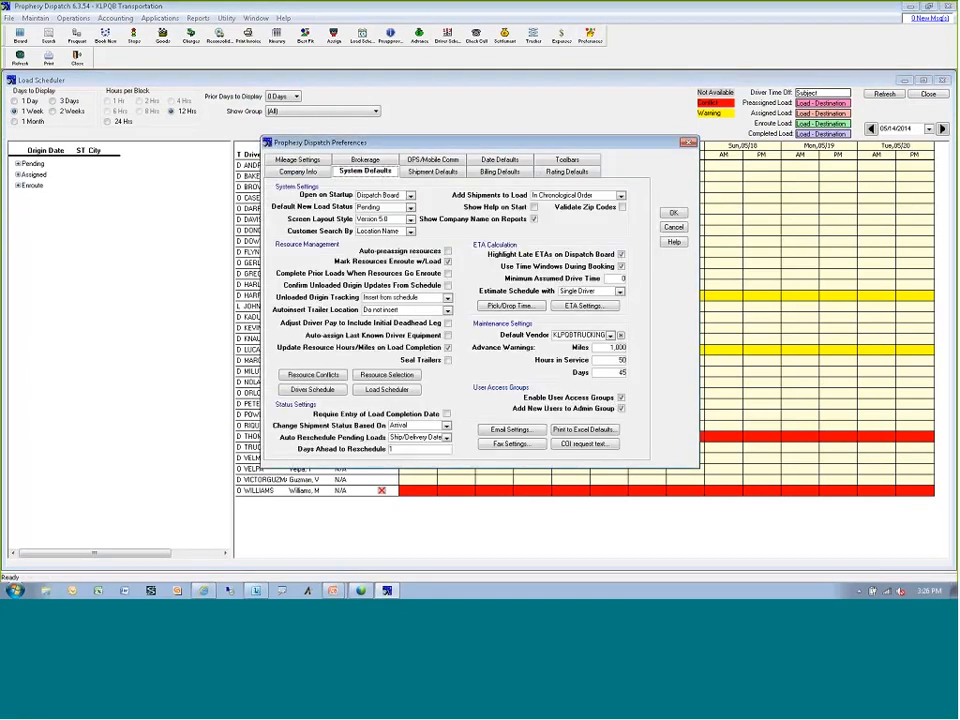
pyautogui.click(386, 389)
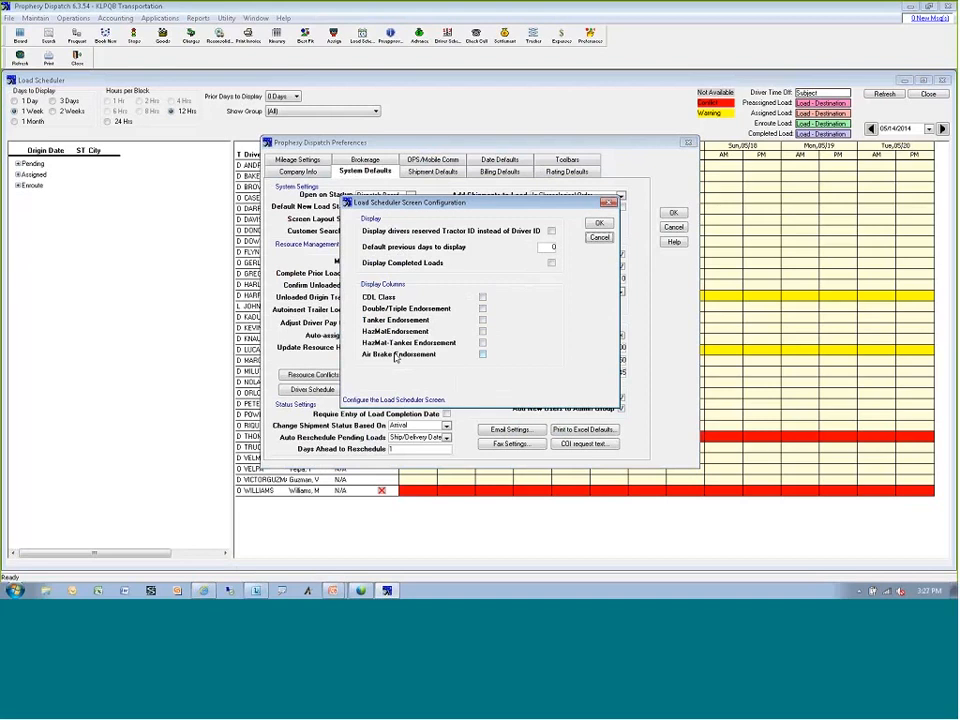
pyautogui.click(599, 238)
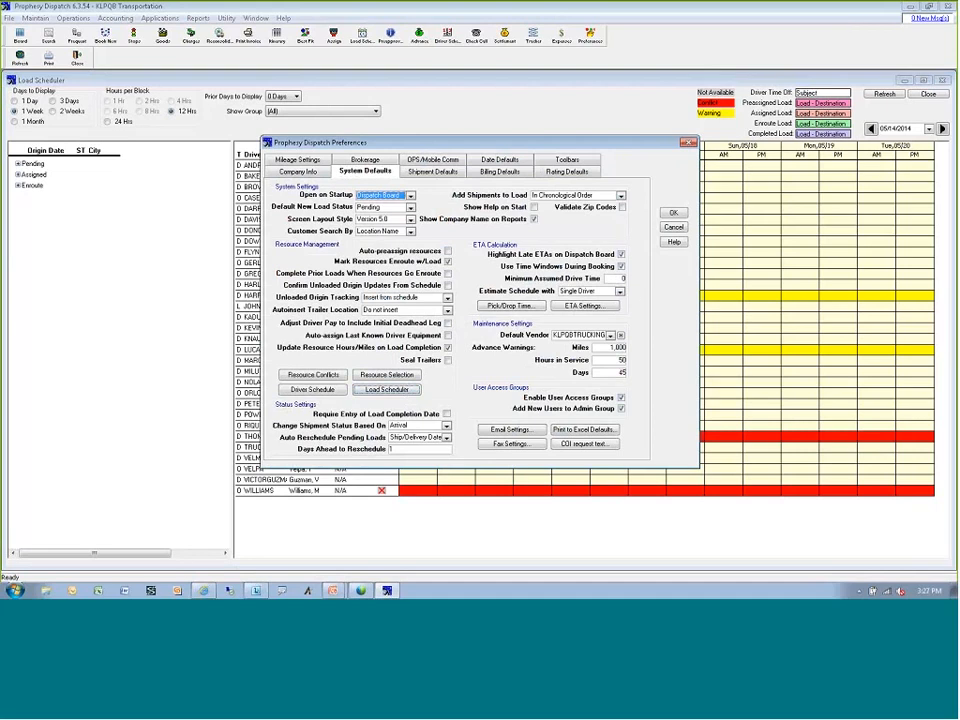
pyautogui.click(673, 227)
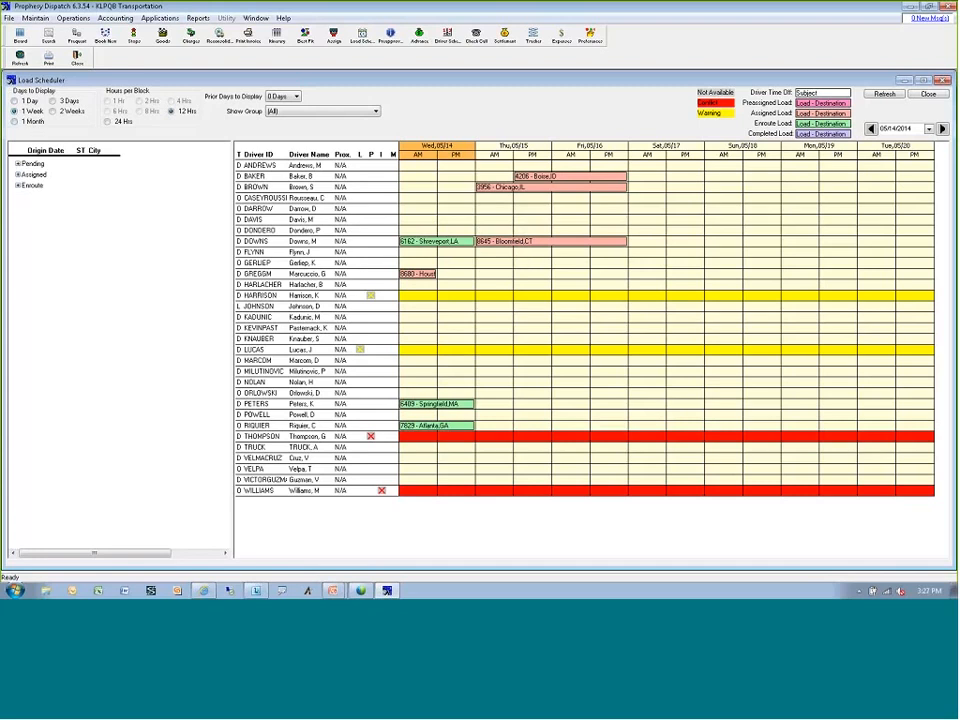
# View the schedule over 3 days, return it to 1 week, and view it with 1 prior day before restoring 0 prior days
pyautogui.click(52, 101)
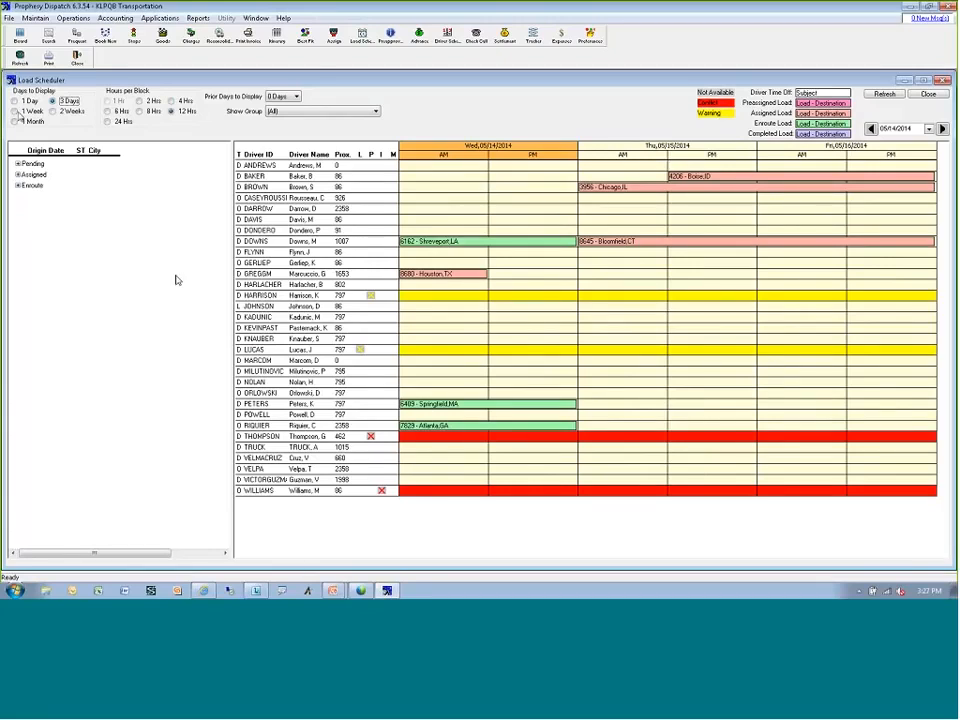
pyautogui.click(16, 111)
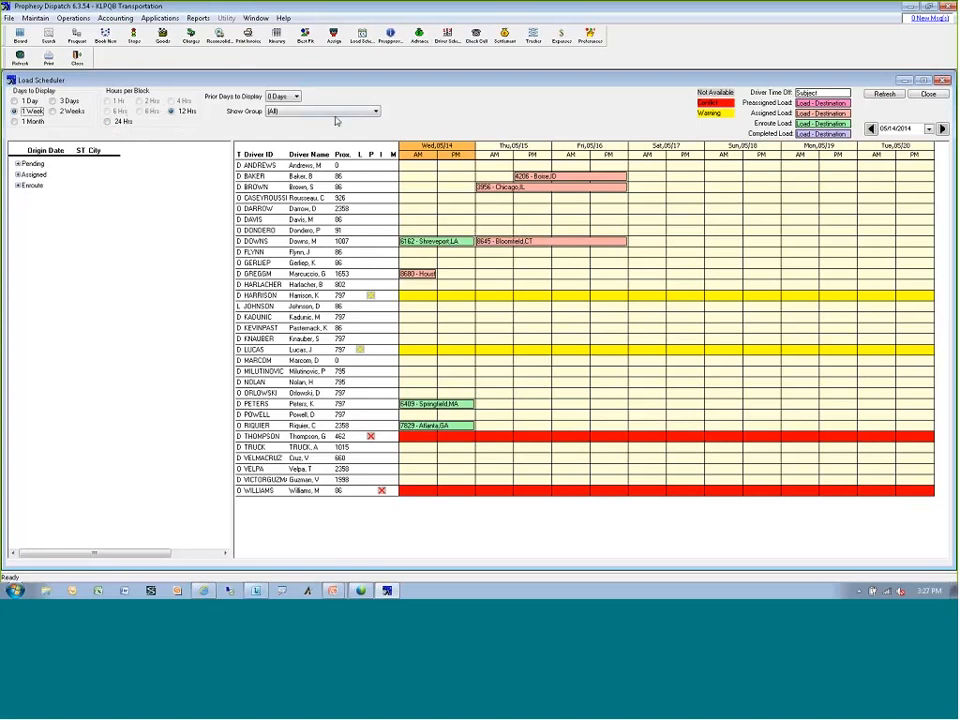
pyautogui.click(285, 97)
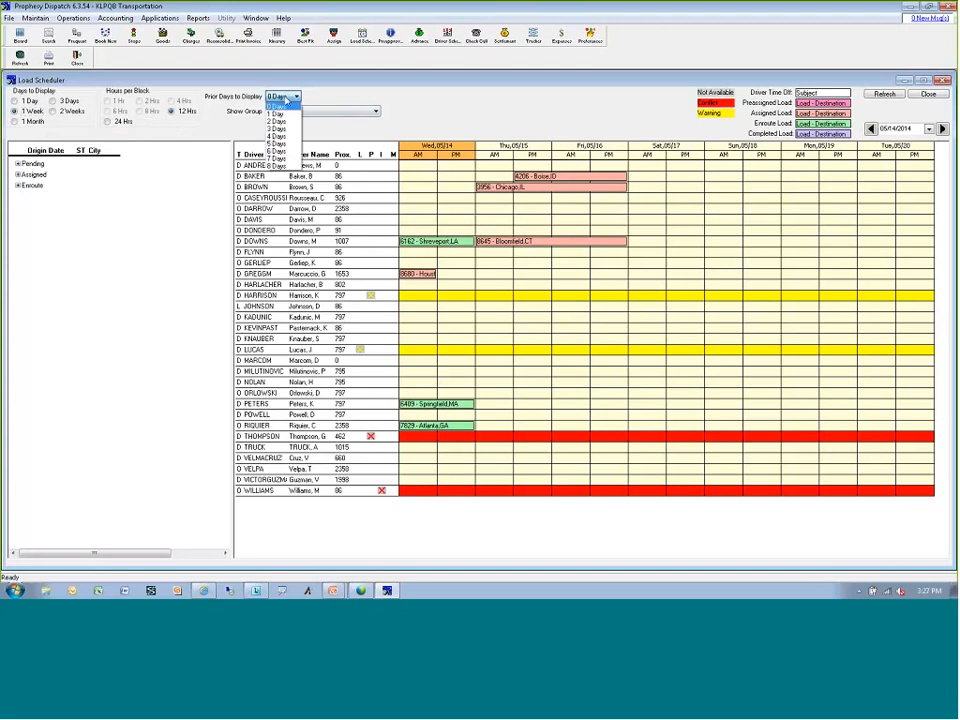
pyautogui.click(278, 113)
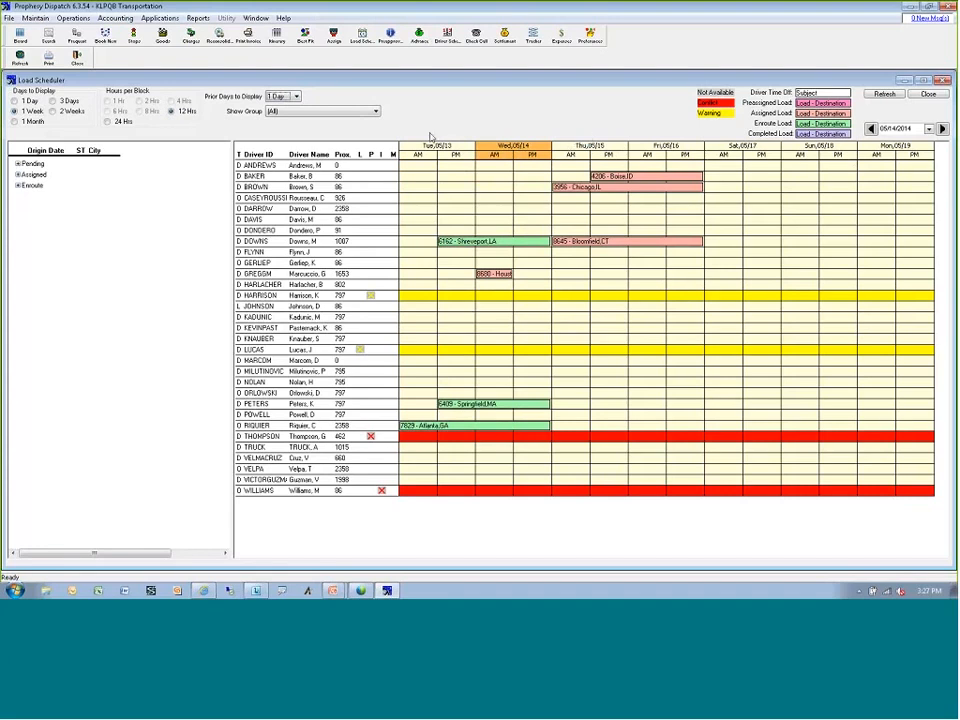
pyautogui.click(296, 96)
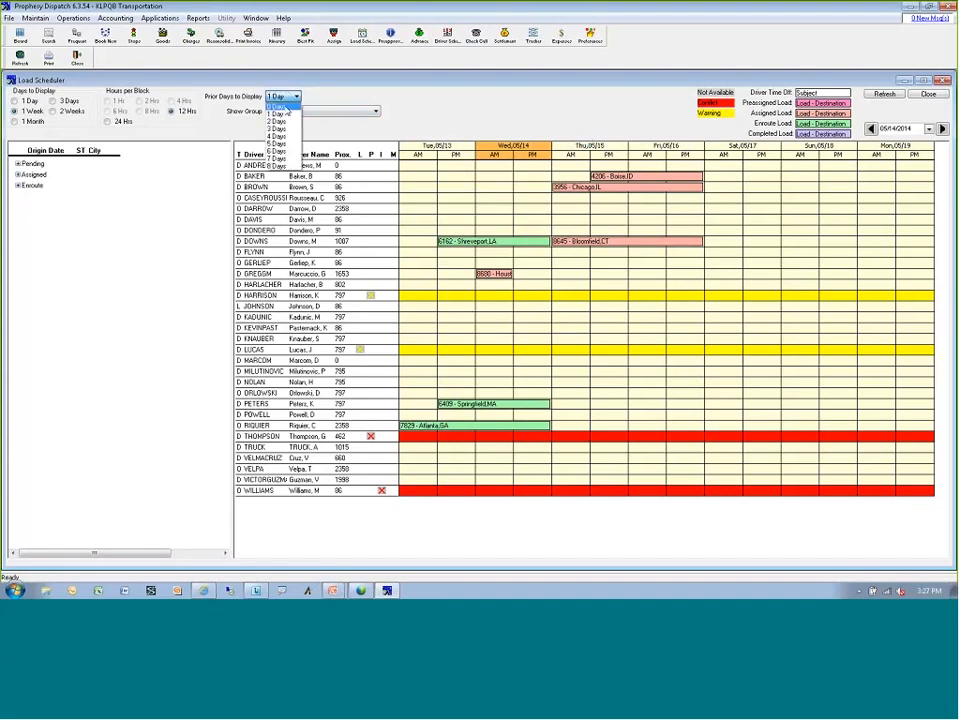
pyautogui.click(278, 106)
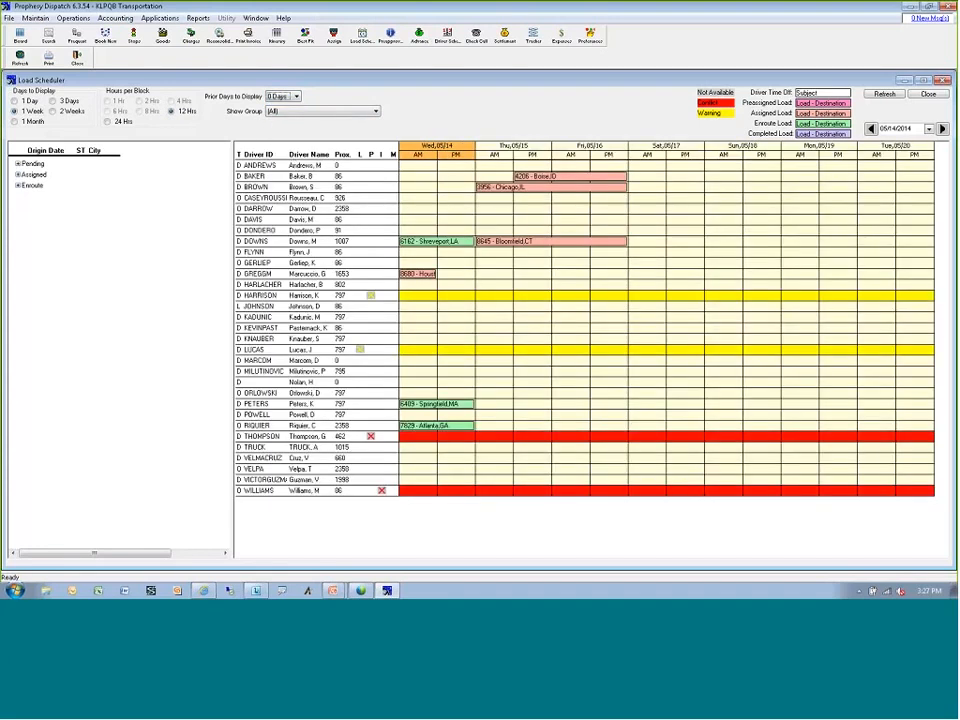
# Limit the Load Scheduler's driver list to the KEVINDRIVERS group
pyautogui.click(308, 111)
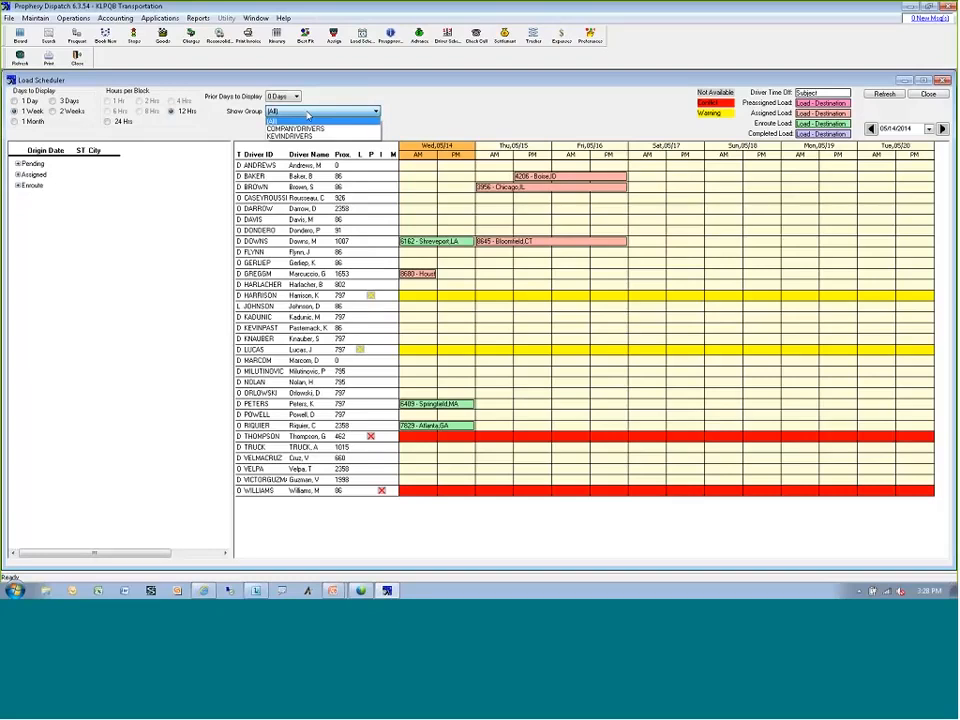
pyautogui.click(302, 137)
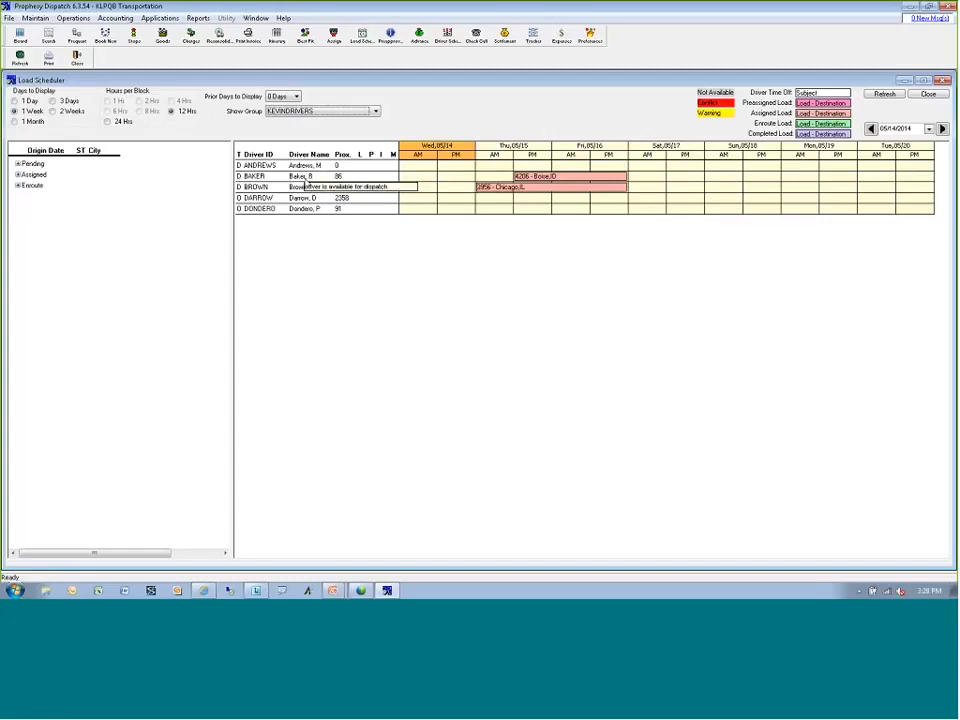
# Show the drivers of all groups in the Load Scheduler and examine the reasons behind the flagged drivers' conflicts and warnings
pyautogui.click(375, 112)
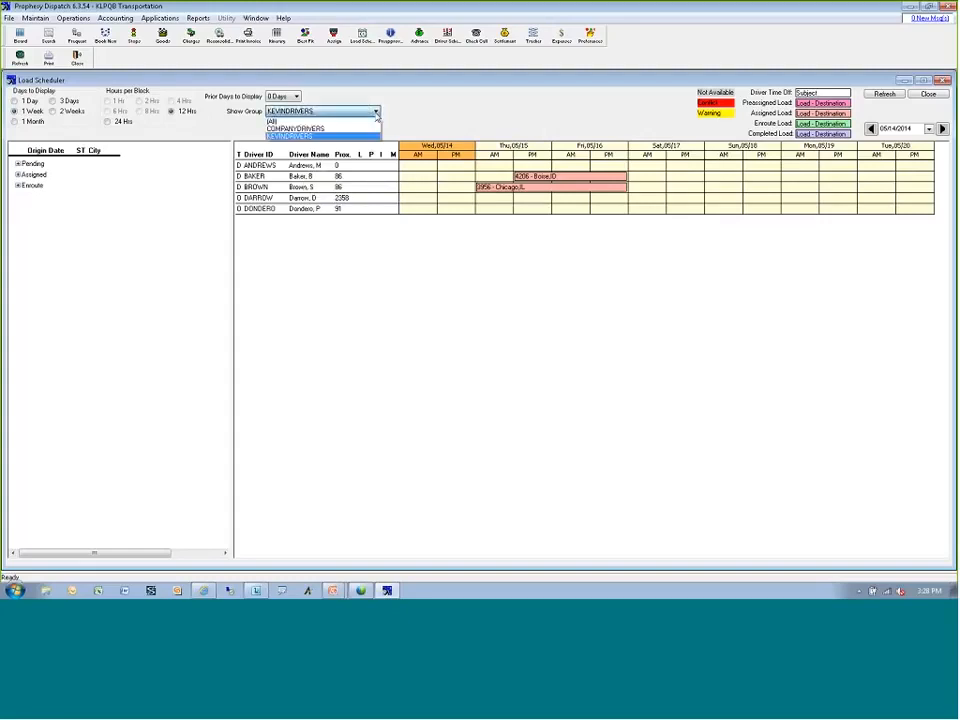
pyautogui.click(325, 121)
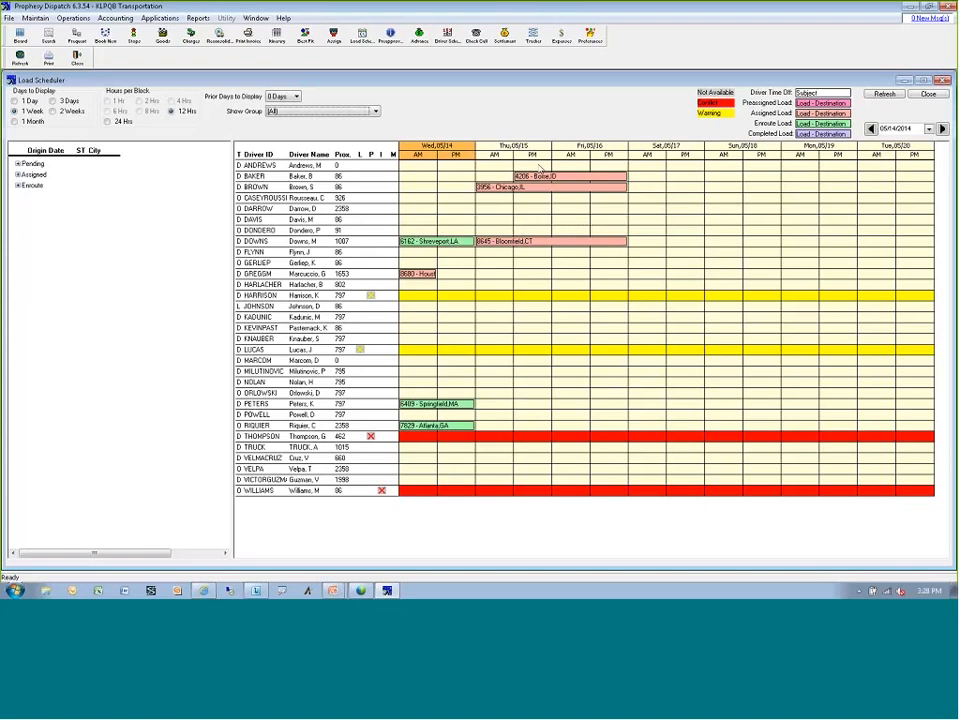
pyautogui.moveTo(370, 437)
pyautogui.moveTo(381, 491)
pyautogui.moveTo(374, 304)
pyautogui.moveTo(359, 354)
# Schedule a vacation from 05/12/14 to 05/19/14 for the fourth driver in the list, then refresh the Load Scheduler
pyautogui.rightClick(322, 198)
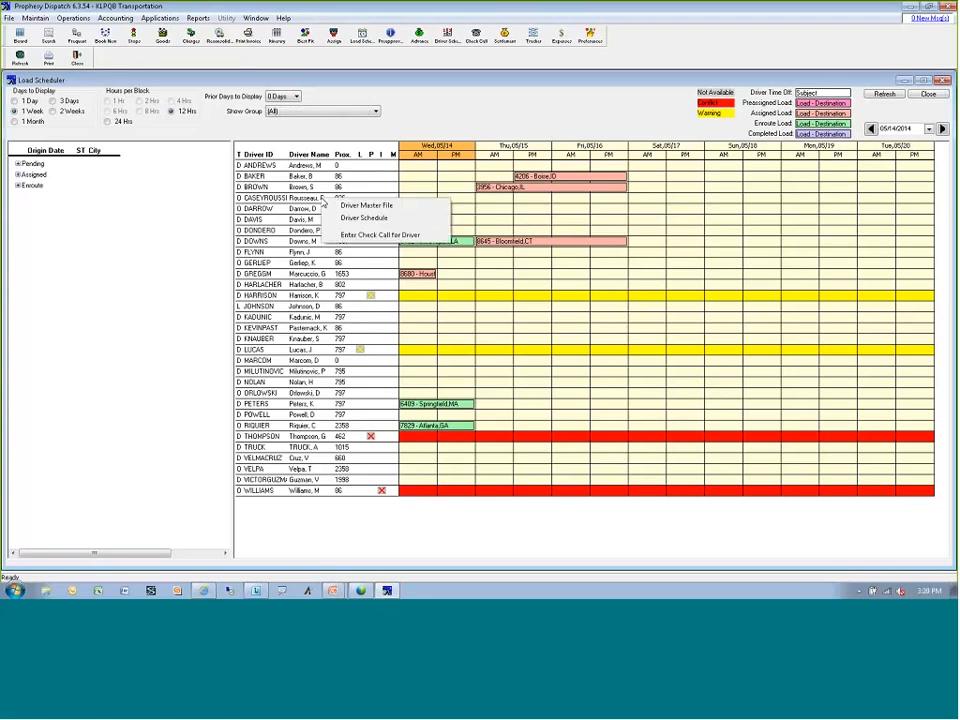
pyautogui.click(352, 218)
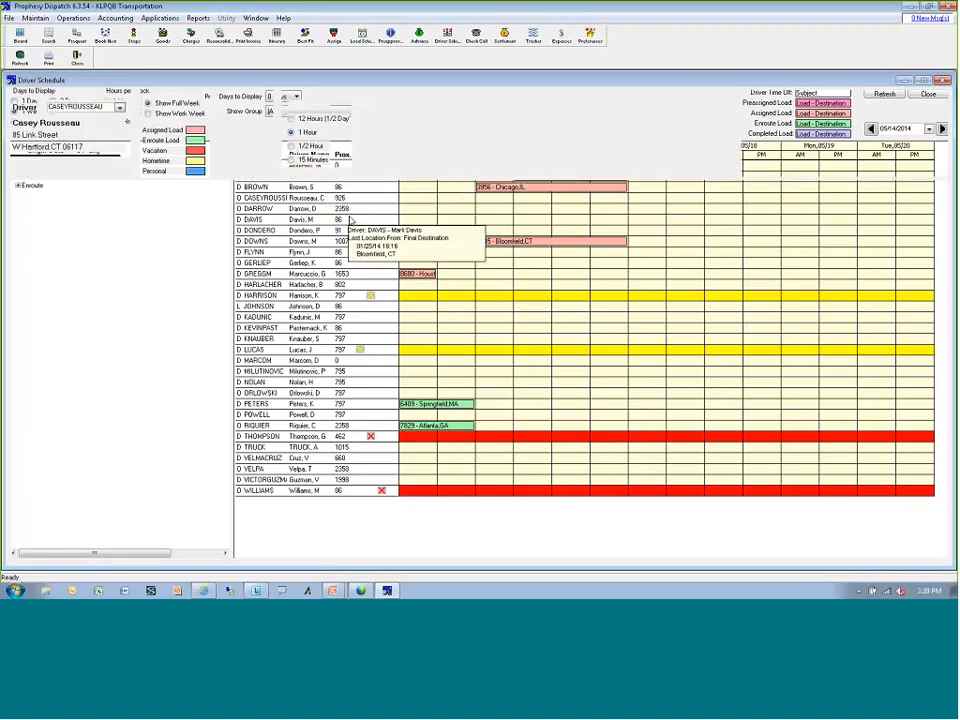
pyautogui.doubleClick(267, 204)
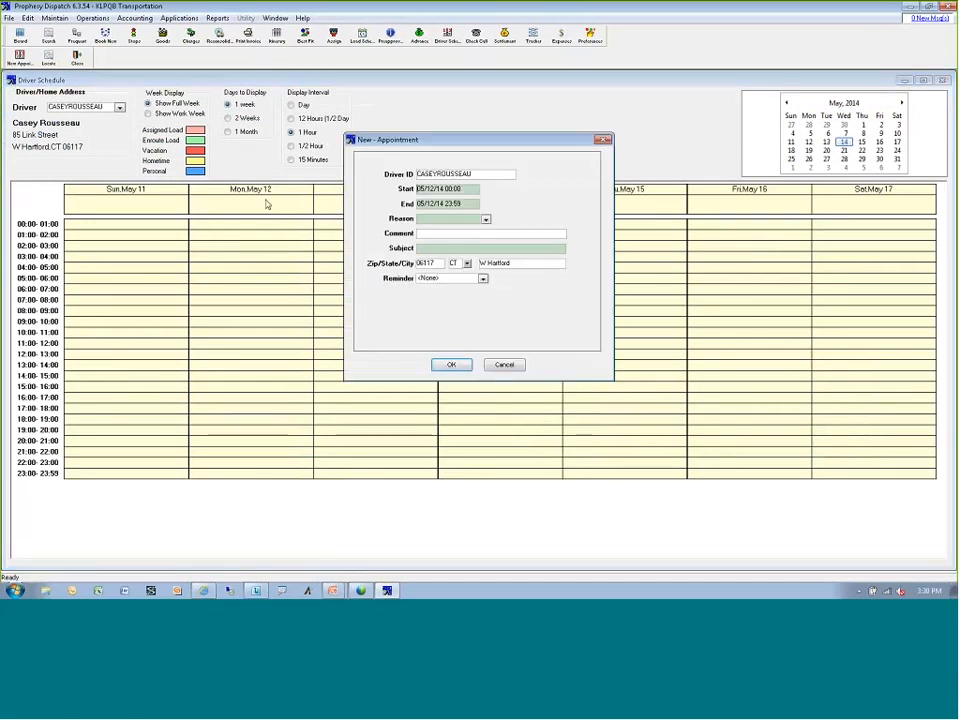
pyautogui.click(486, 219)
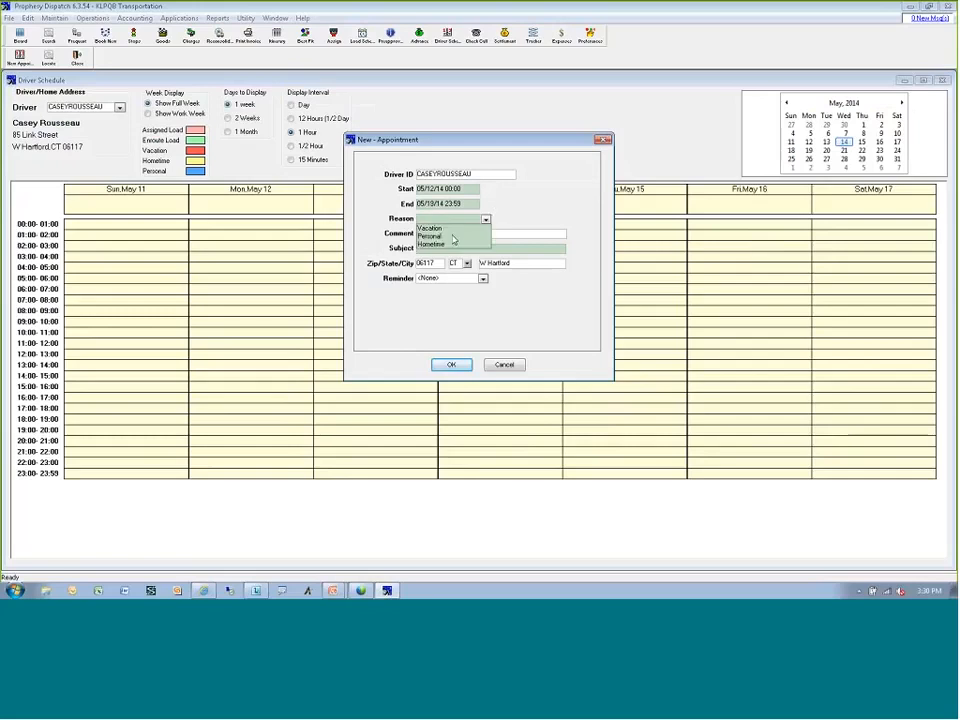
pyautogui.click(440, 228)
pyautogui.click(450, 364)
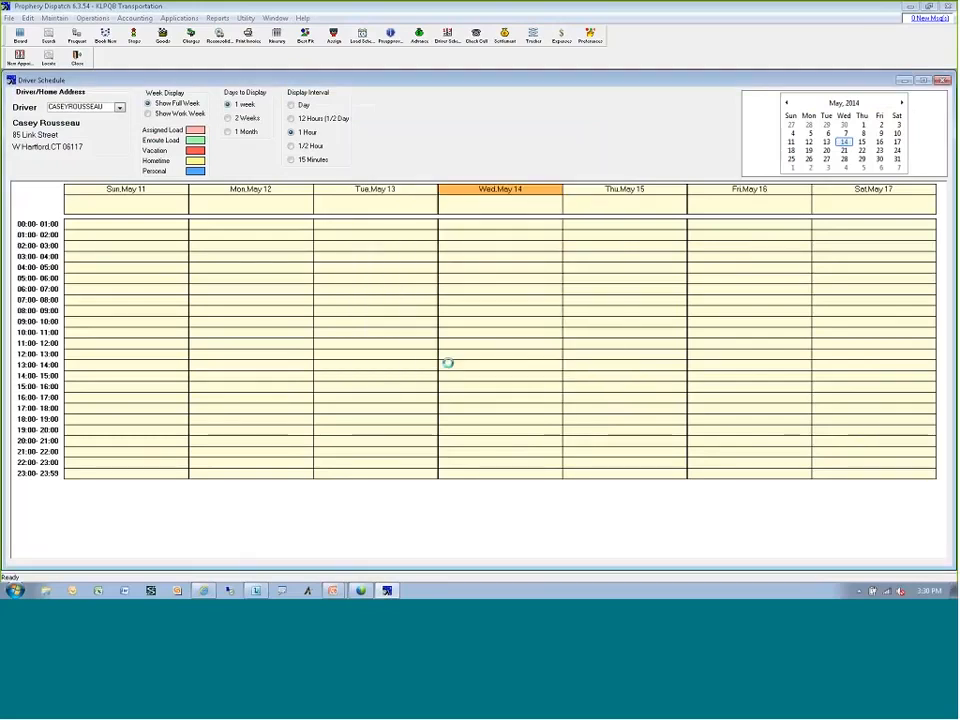
pyautogui.click(941, 80)
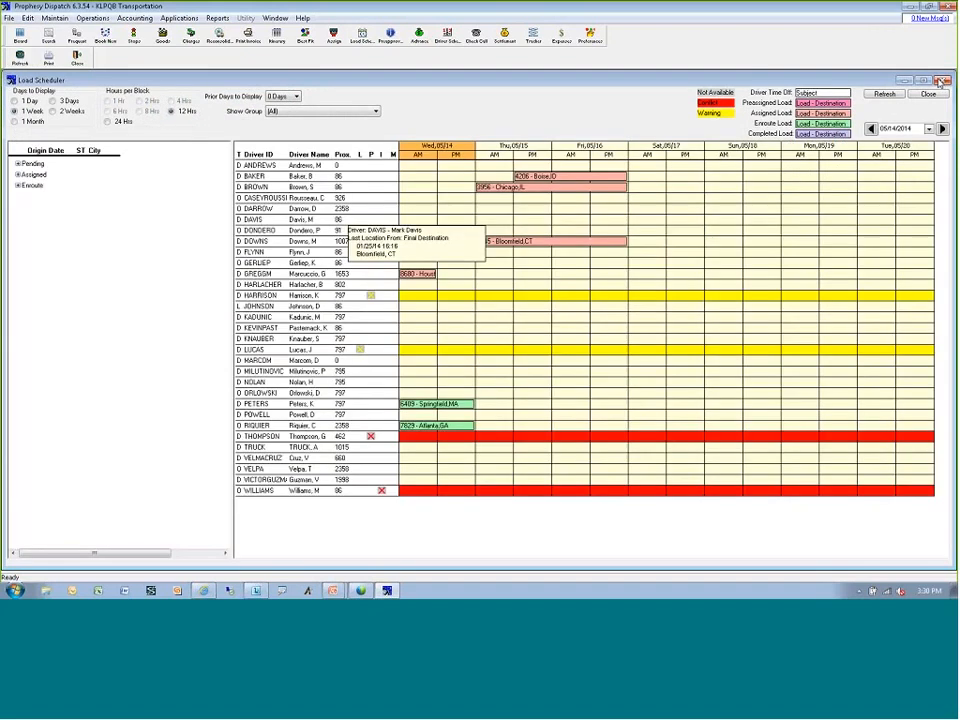
pyautogui.click(884, 93)
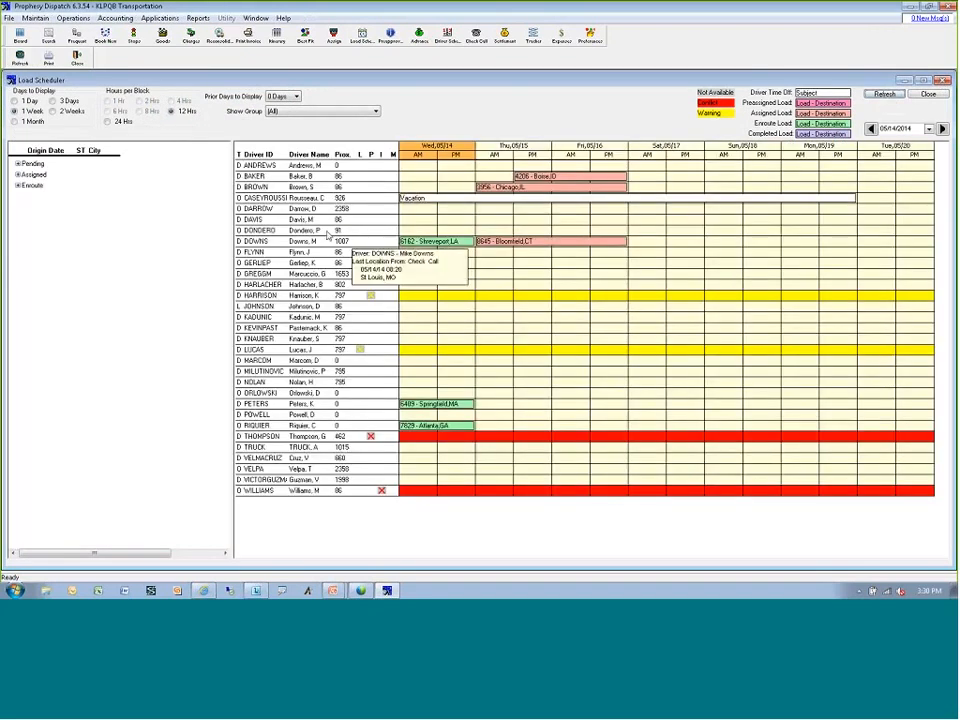
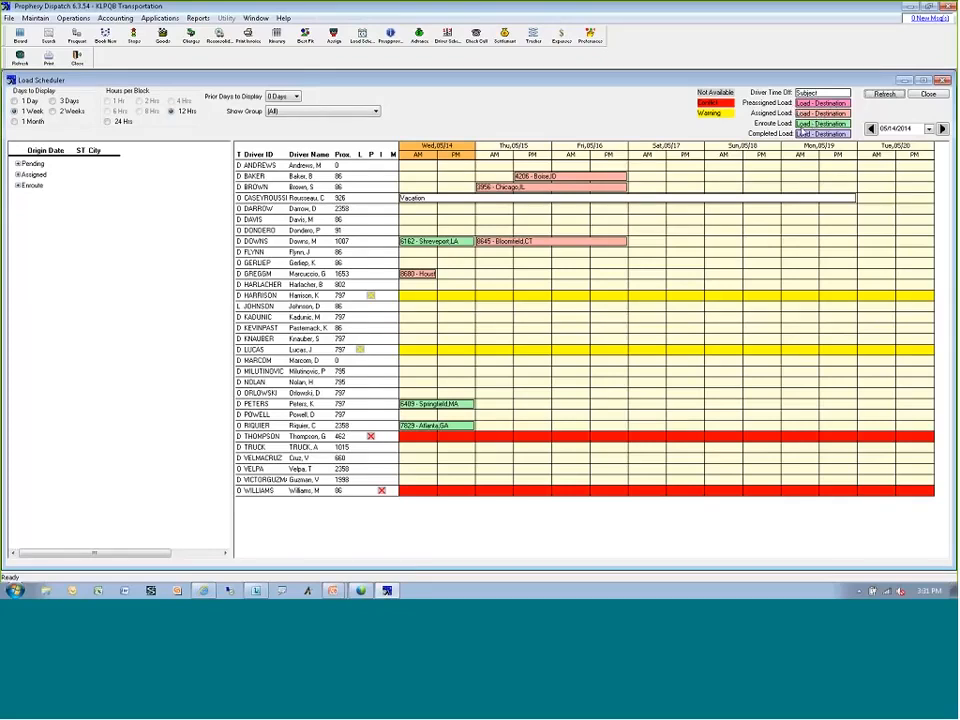
# Expand the pending loads, examine their details, and compare driver proximity for the Bloomfield, CT and Tucker, GA loads
pyautogui.moveTo(428, 244)
pyautogui.click(17, 163)
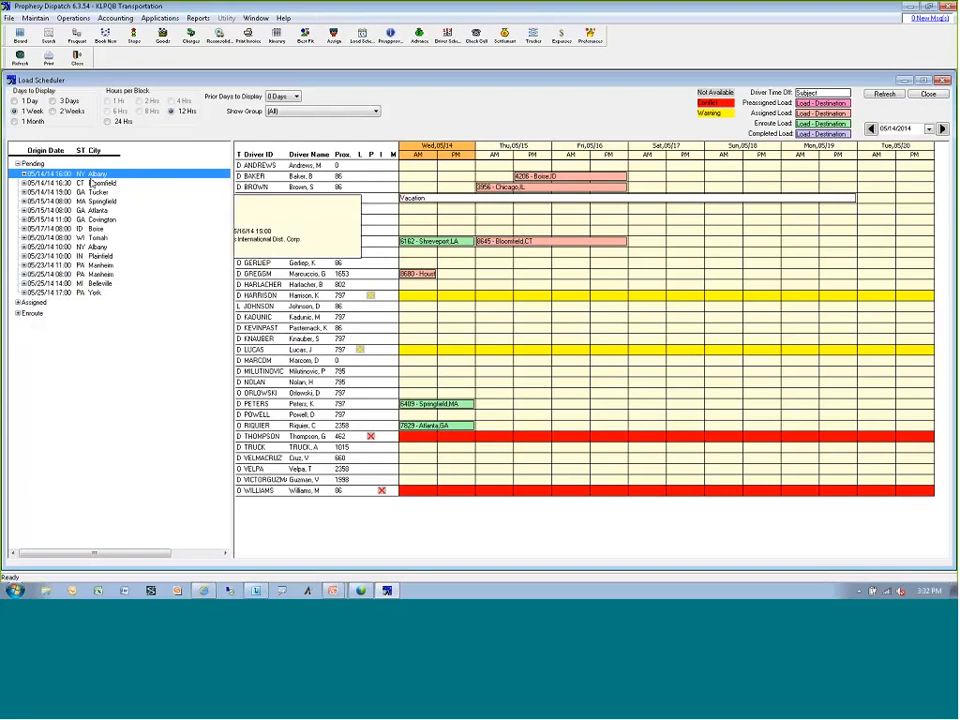
pyautogui.moveTo(54, 176)
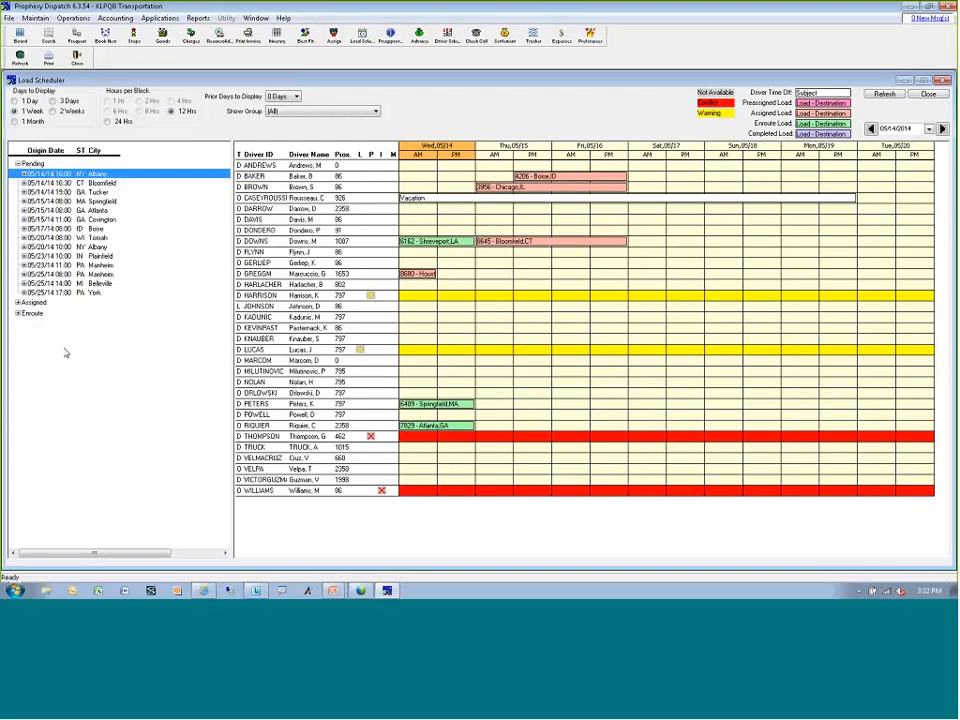
pyautogui.moveTo(93, 265)
pyautogui.click(80, 183)
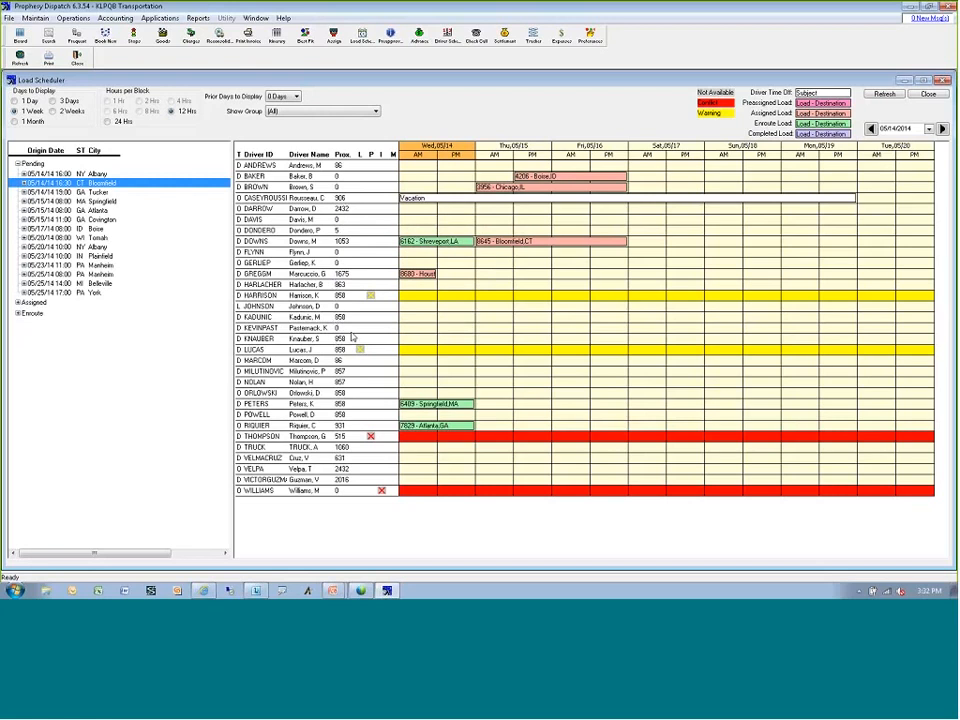
pyautogui.click(88, 192)
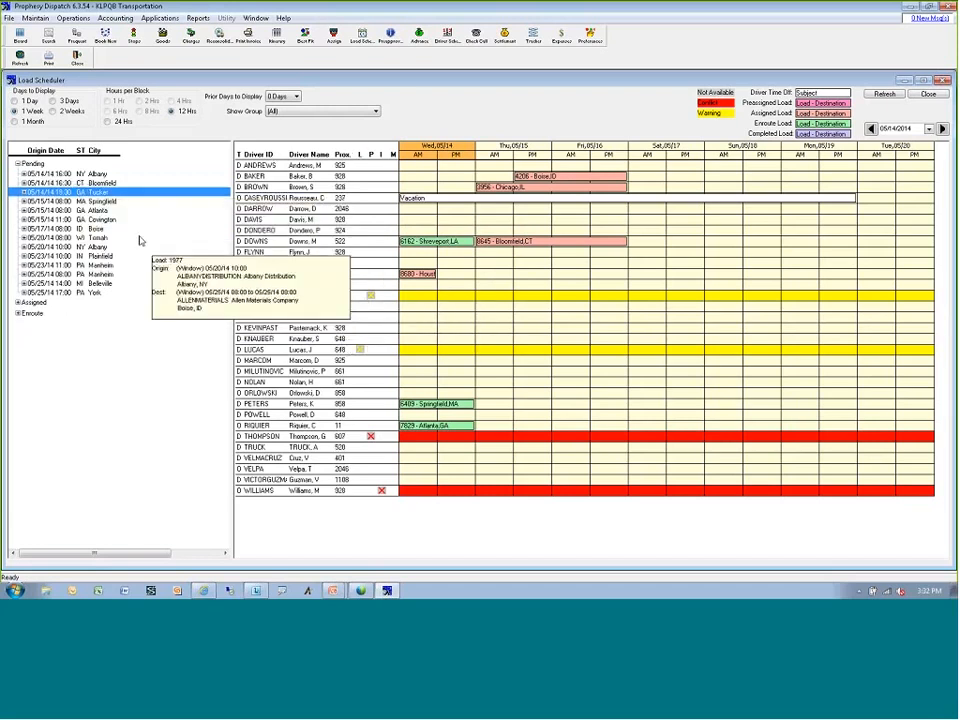
# Assign pending load 4149 from Springfield, MA to the driver hauling load 6409, without preassigning the resource
pyautogui.click(100, 201)
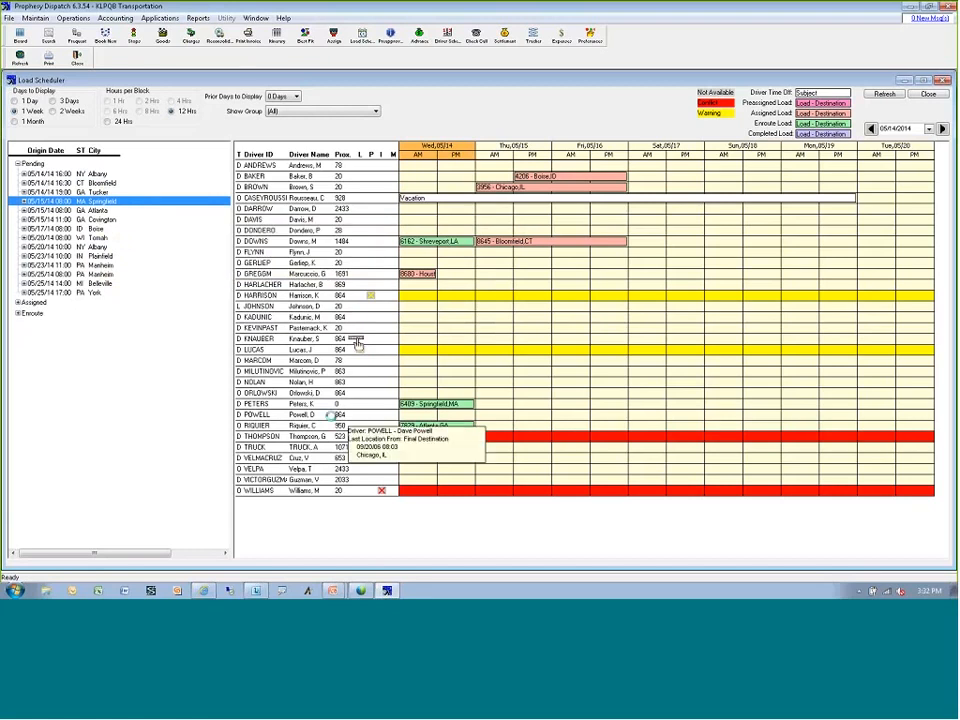
pyautogui.moveTo(336, 405); pyautogui.dragTo(330, 405)
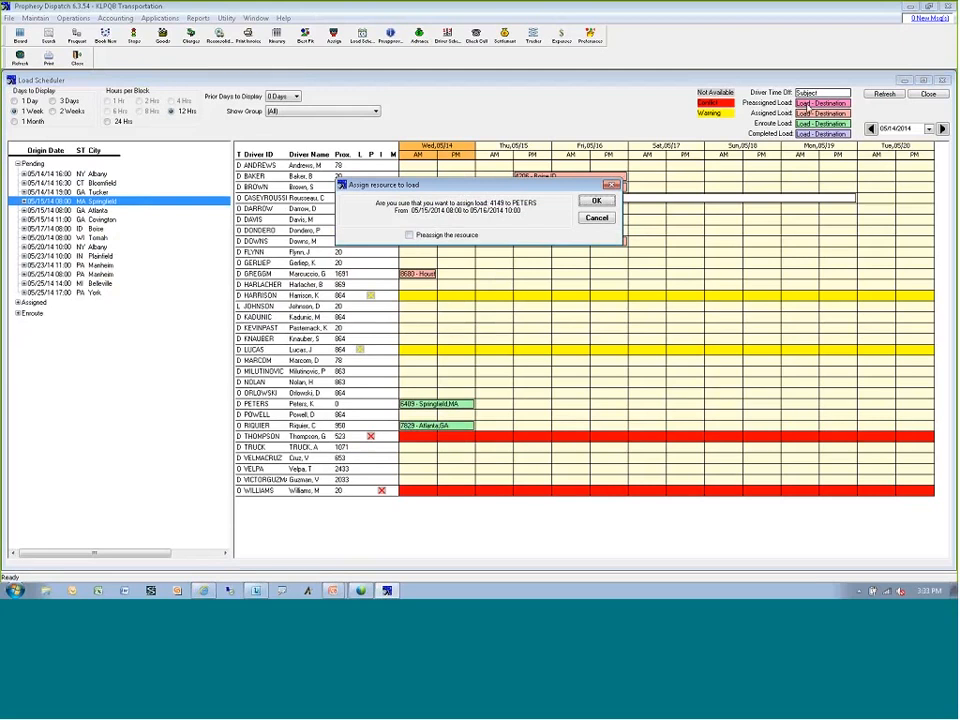
pyautogui.click(594, 201)
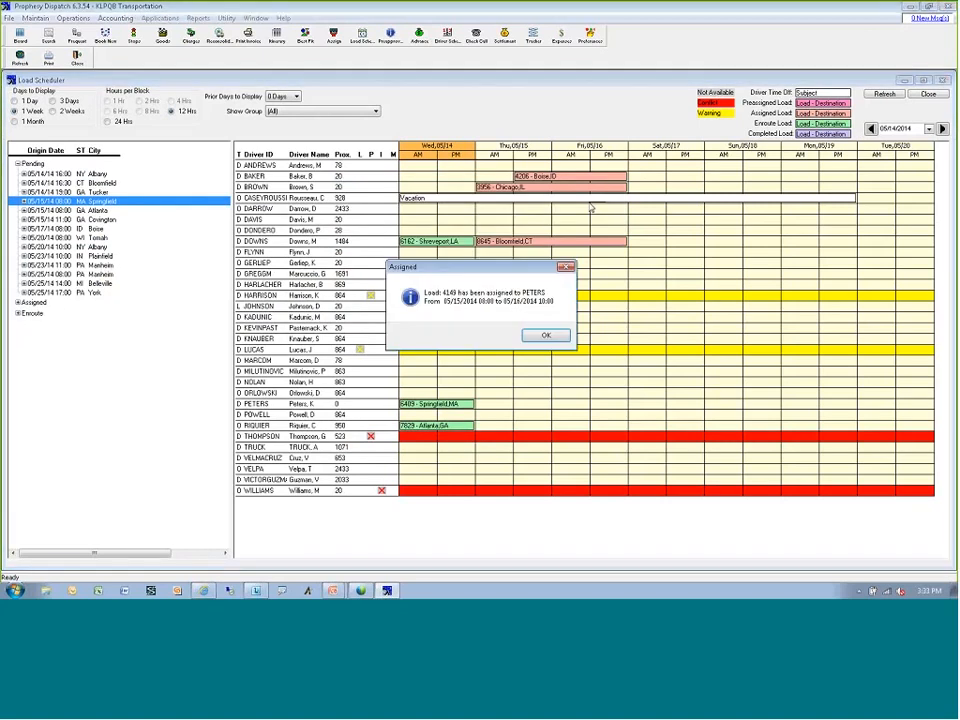
pyautogui.click(546, 335)
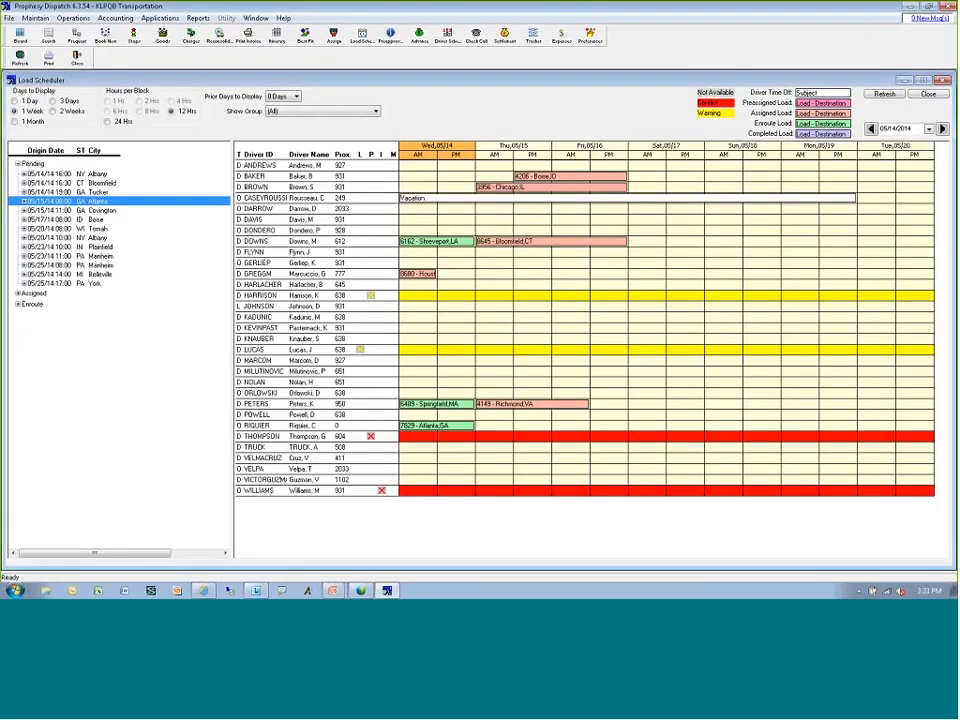
# Review the details of loads 6409 and 4149 on the schedule and change load 4149 back to pending
pyautogui.moveTo(420, 407)
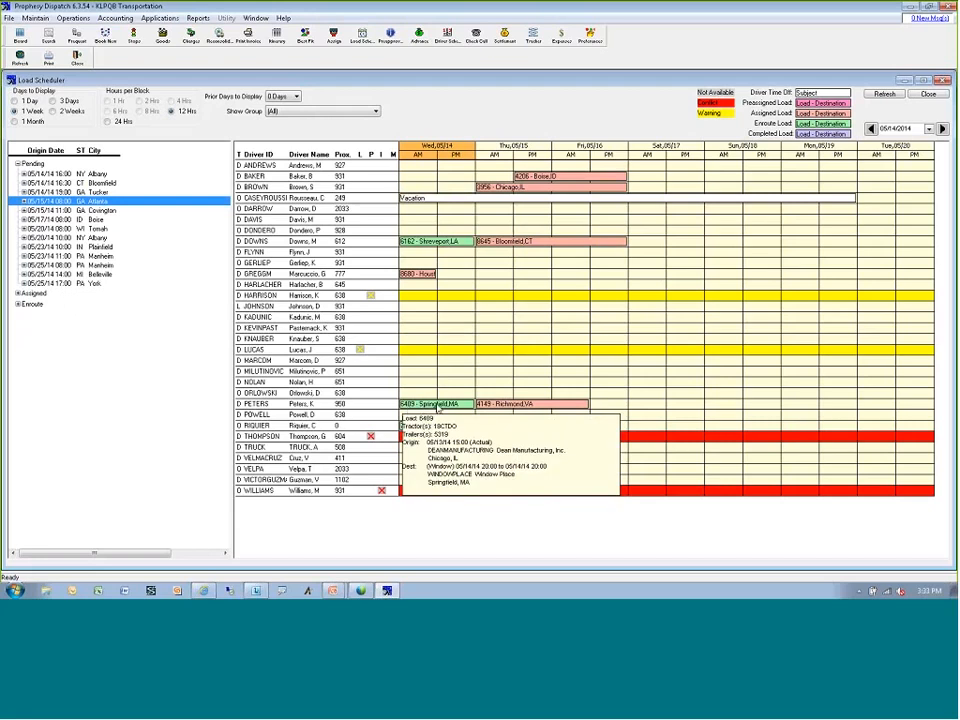
pyautogui.moveTo(483, 410)
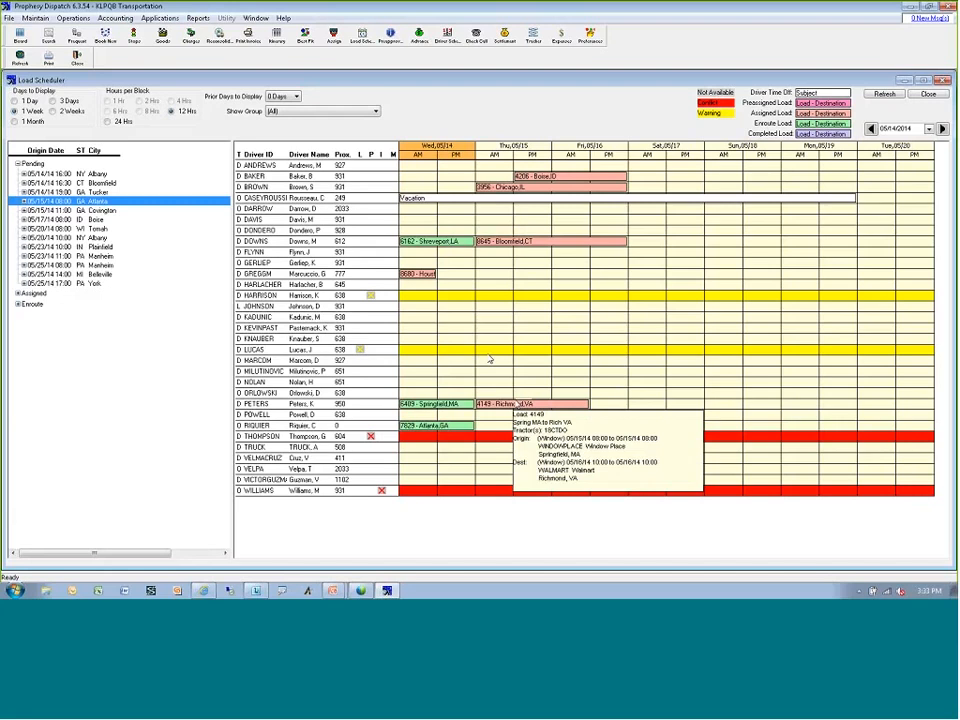
pyautogui.rightClick(513, 405)
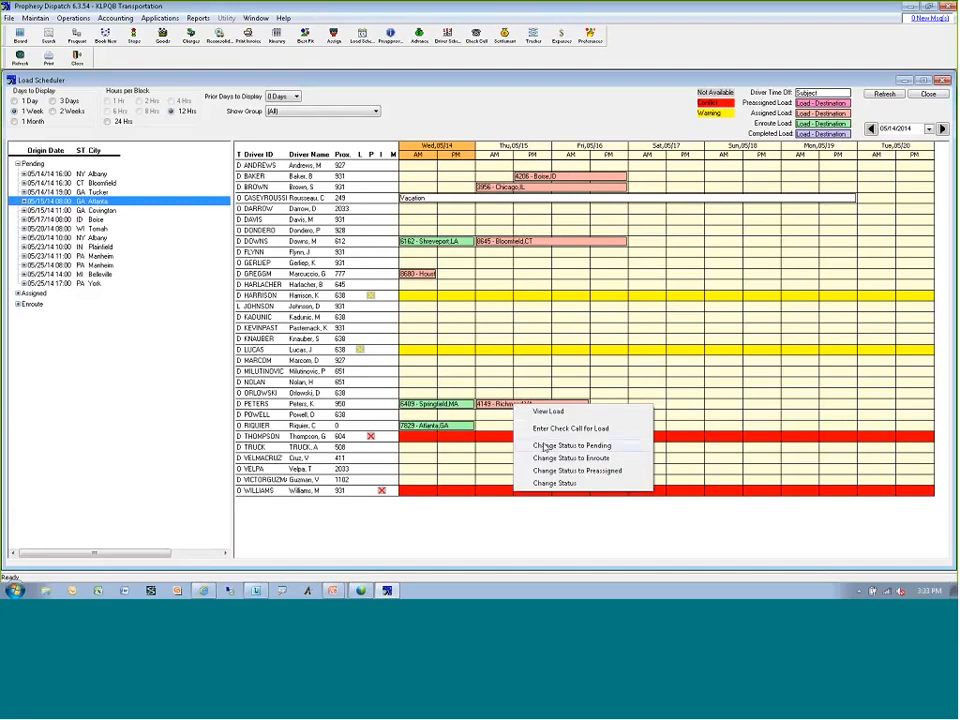
pyautogui.click(545, 446)
pyautogui.click(525, 338)
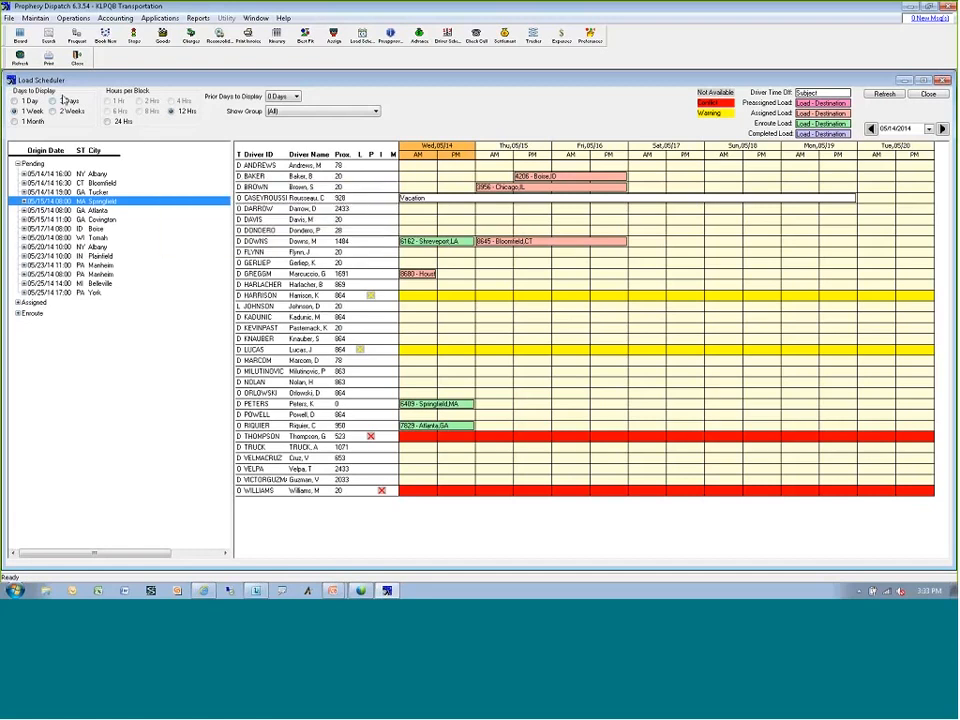
# Open the dispatch board, tile it horizontally with the Load Scheduler, and enlarge the Load Scheduler upward
pyautogui.click(20, 37)
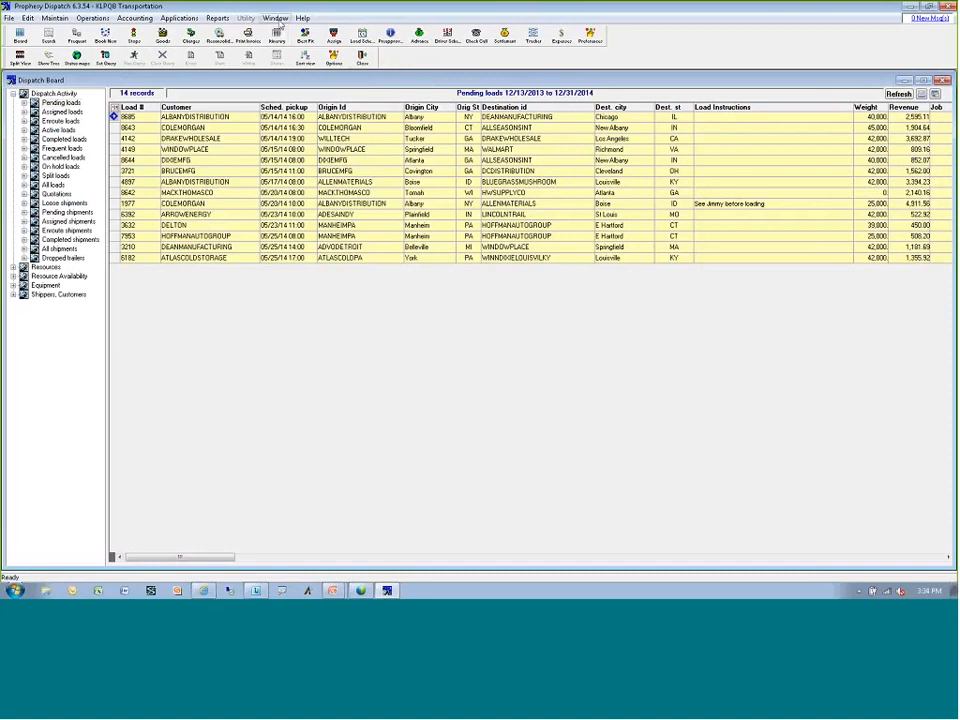
pyautogui.click(284, 20)
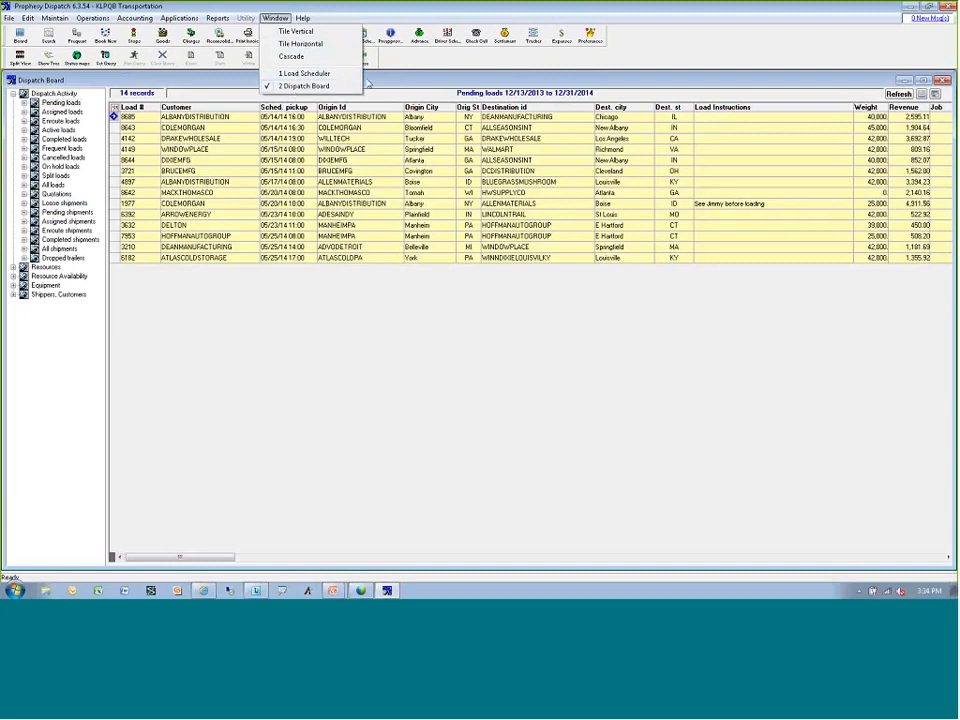
pyautogui.click(405, 57)
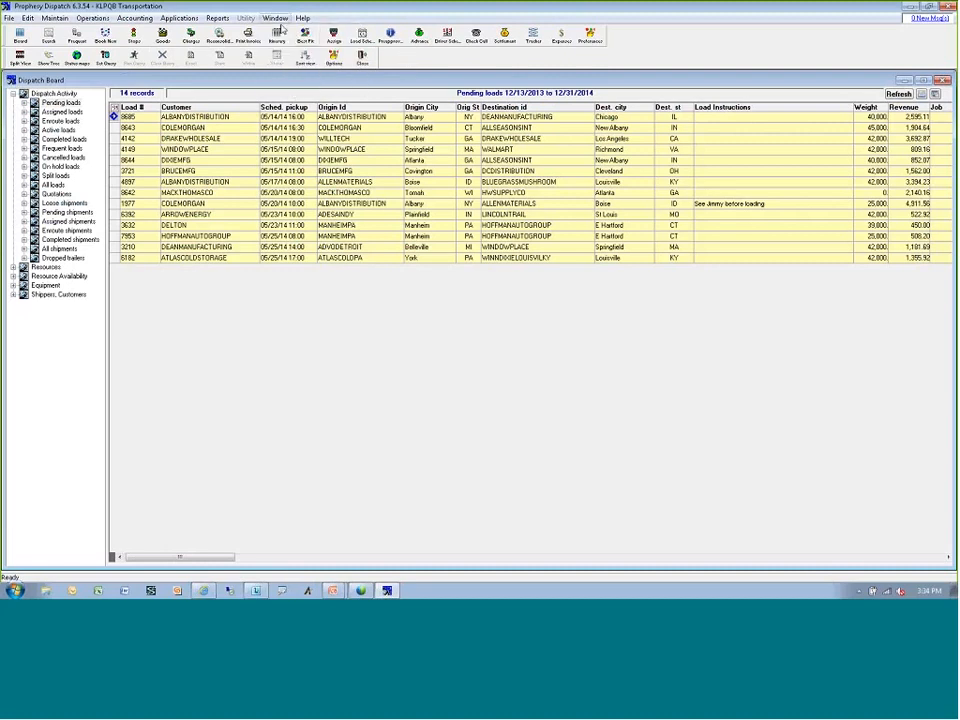
pyautogui.click(275, 18)
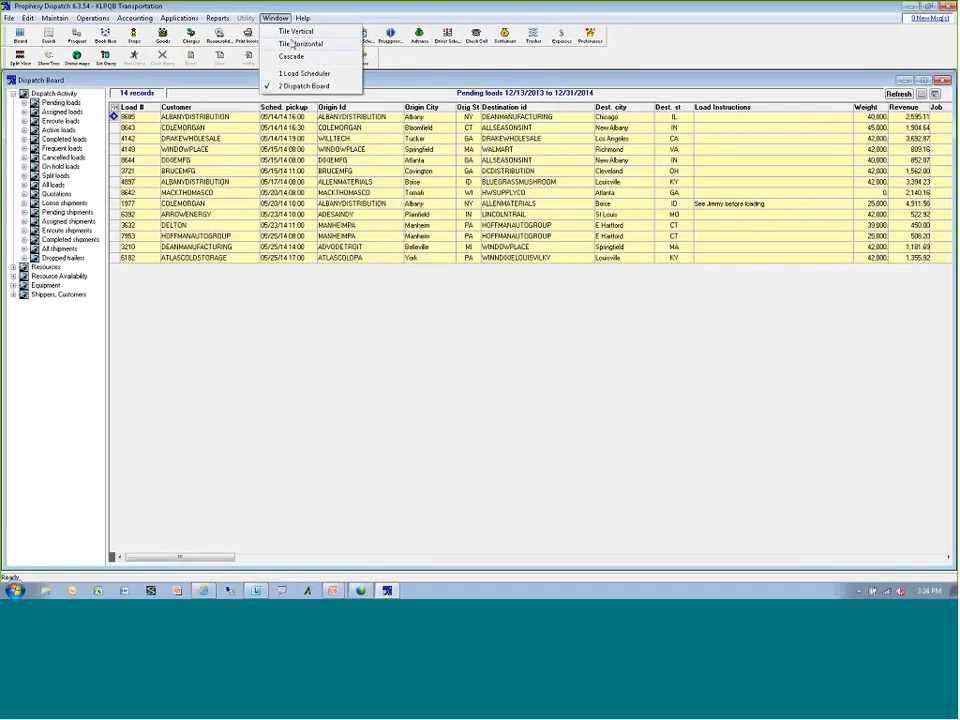
pyautogui.click(293, 44)
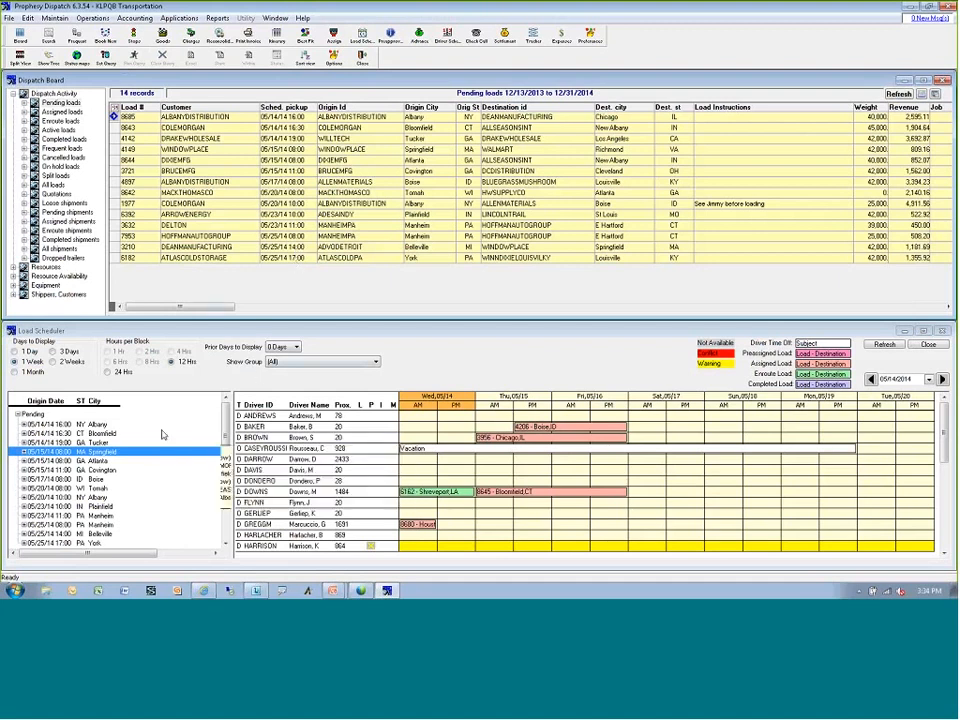
pyautogui.click(199, 295)
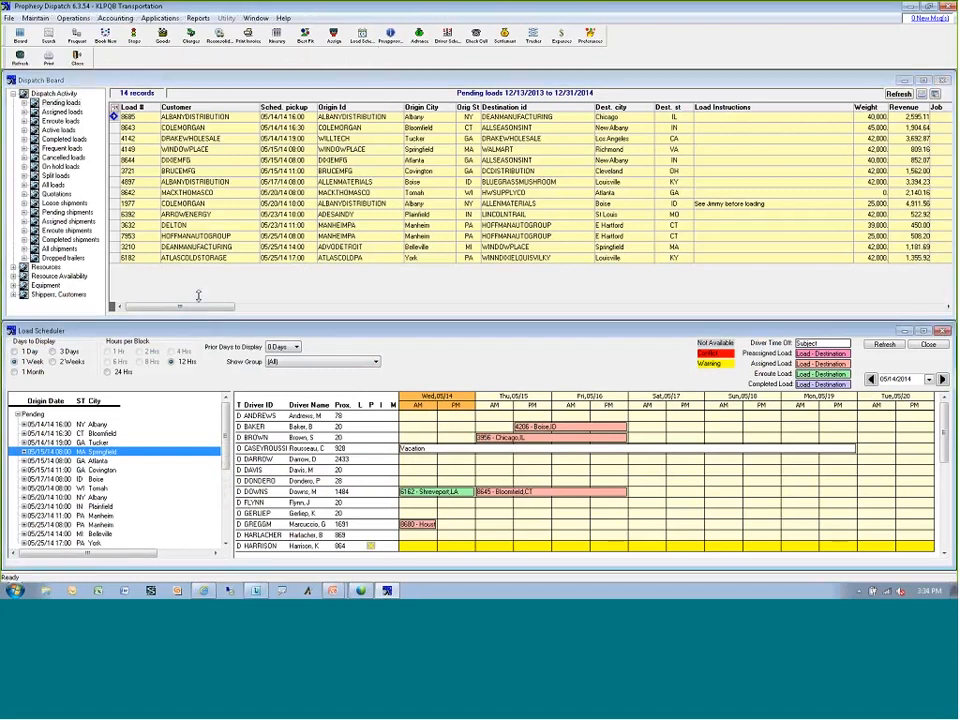
pyautogui.moveTo(199, 326); pyautogui.dragTo(199, 296)
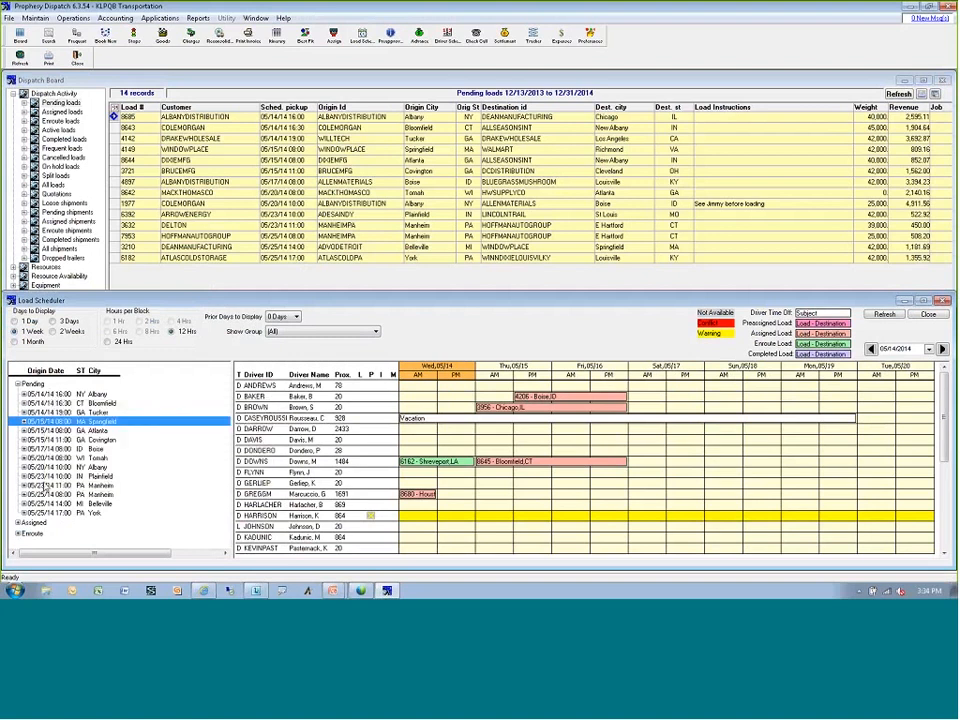
pyautogui.moveTo(121, 487)
pyautogui.moveTo(116, 406)
pyautogui.click(219, 129)
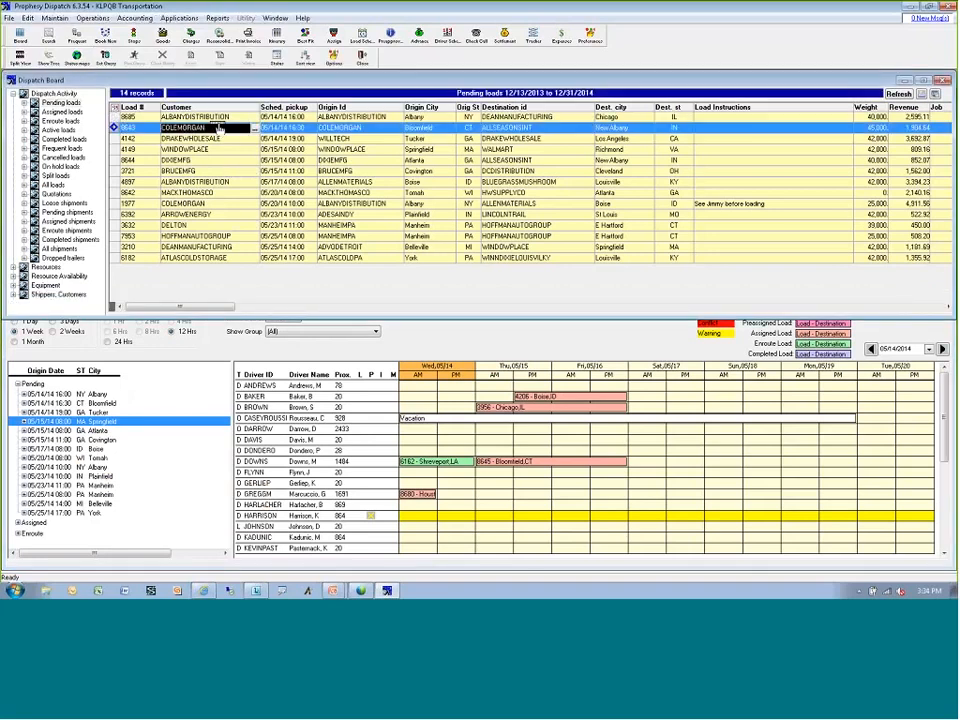
pyautogui.doubleClick(325, 441)
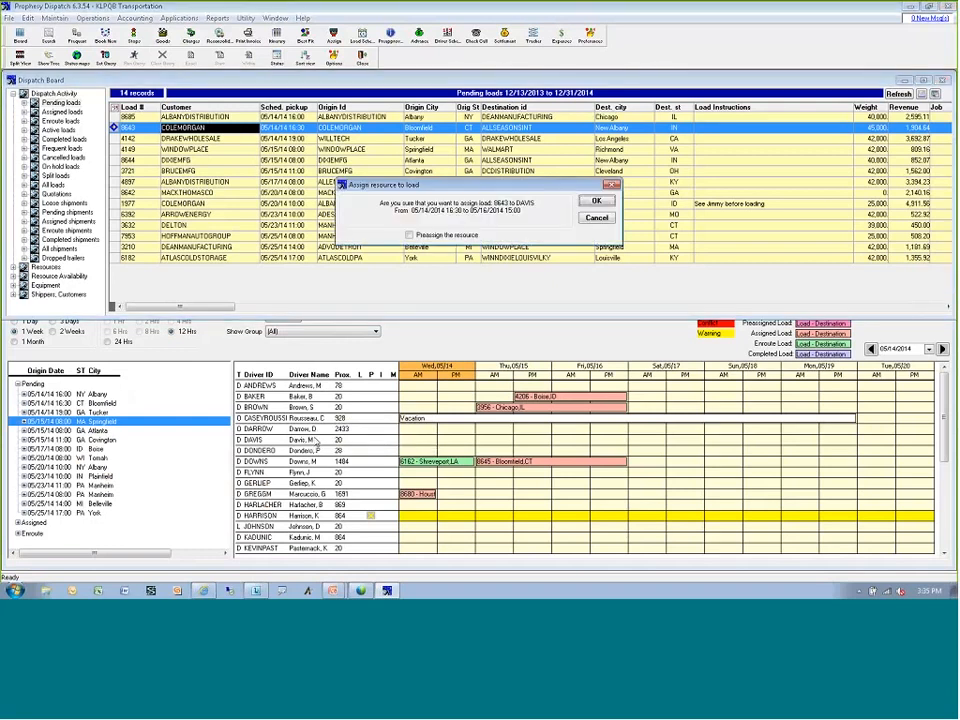
pyautogui.click(598, 203)
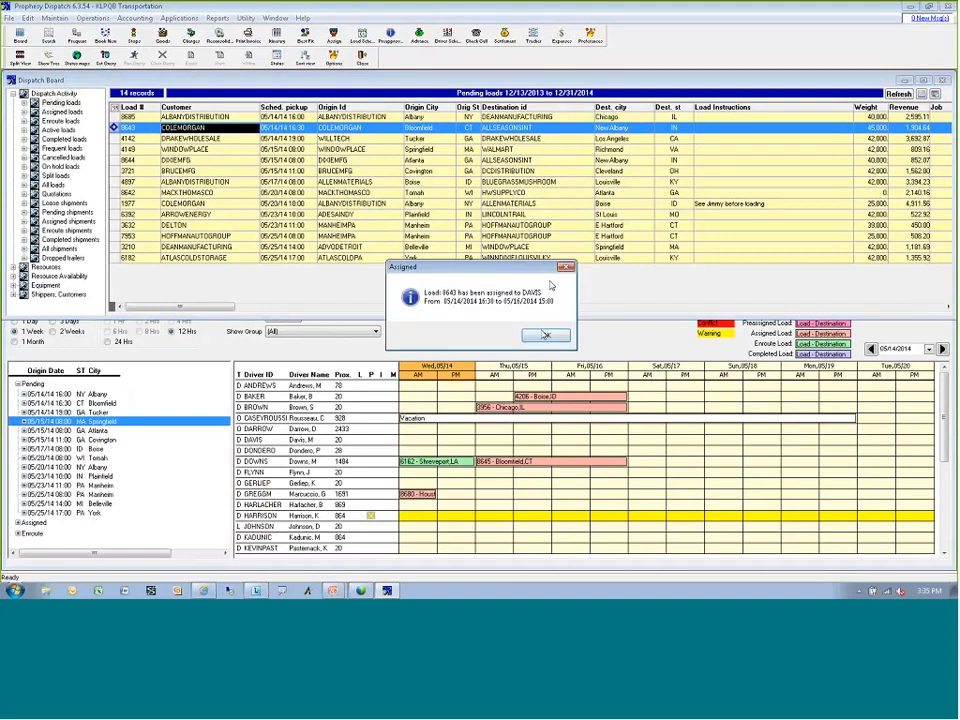
pyautogui.click(545, 334)
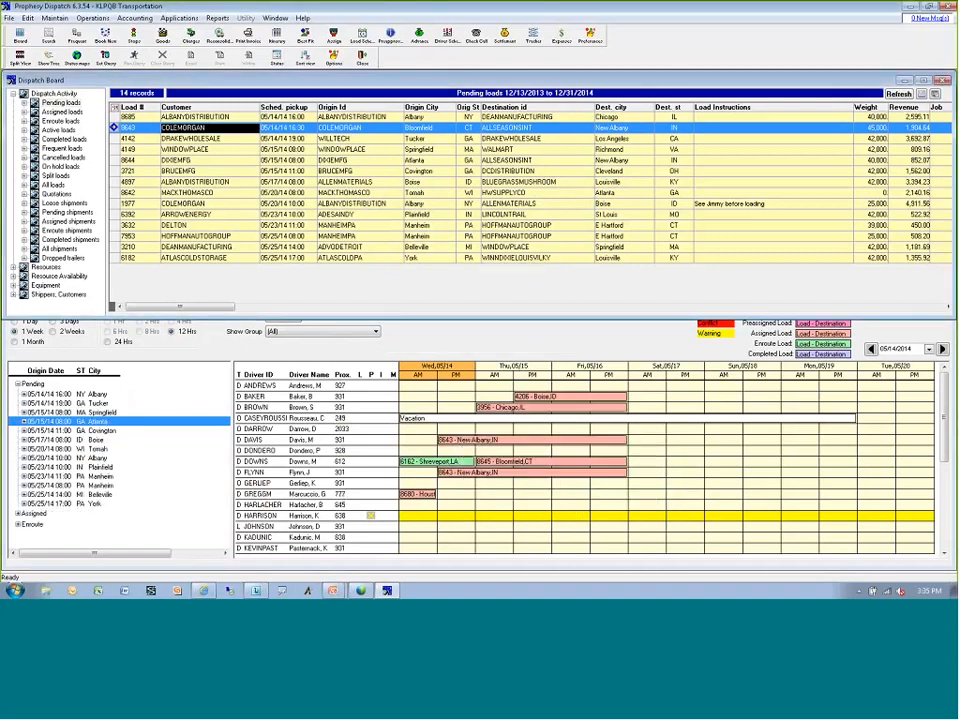
pyautogui.click(898, 94)
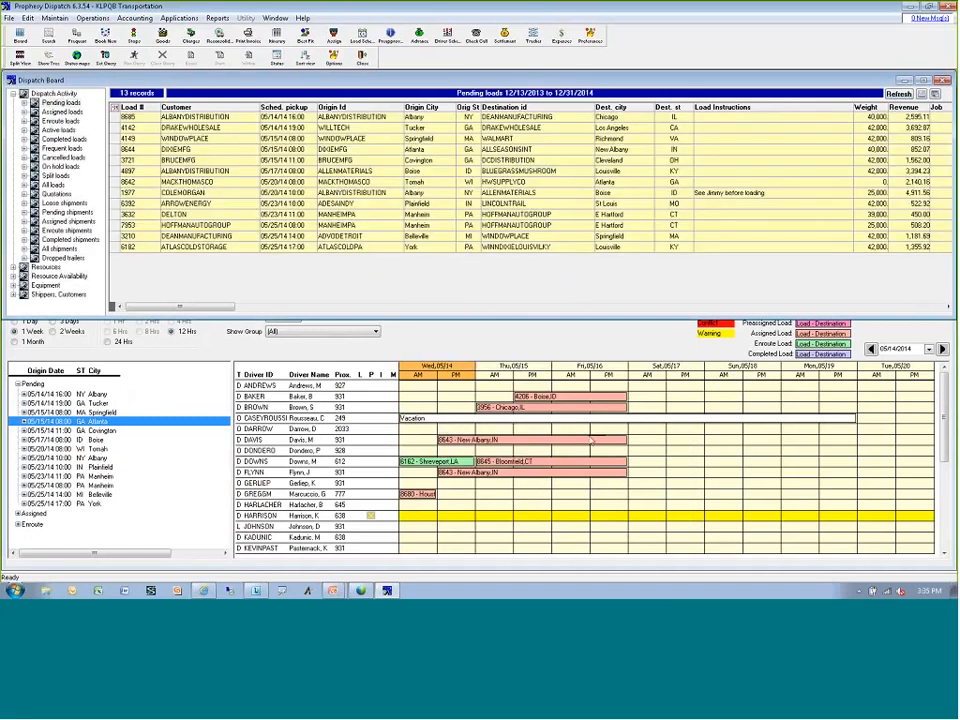
# Change assigned load 8643 back to pending, clearing its driver and tractor resources, and refresh the dispatch board
pyautogui.rightClick(516, 441)
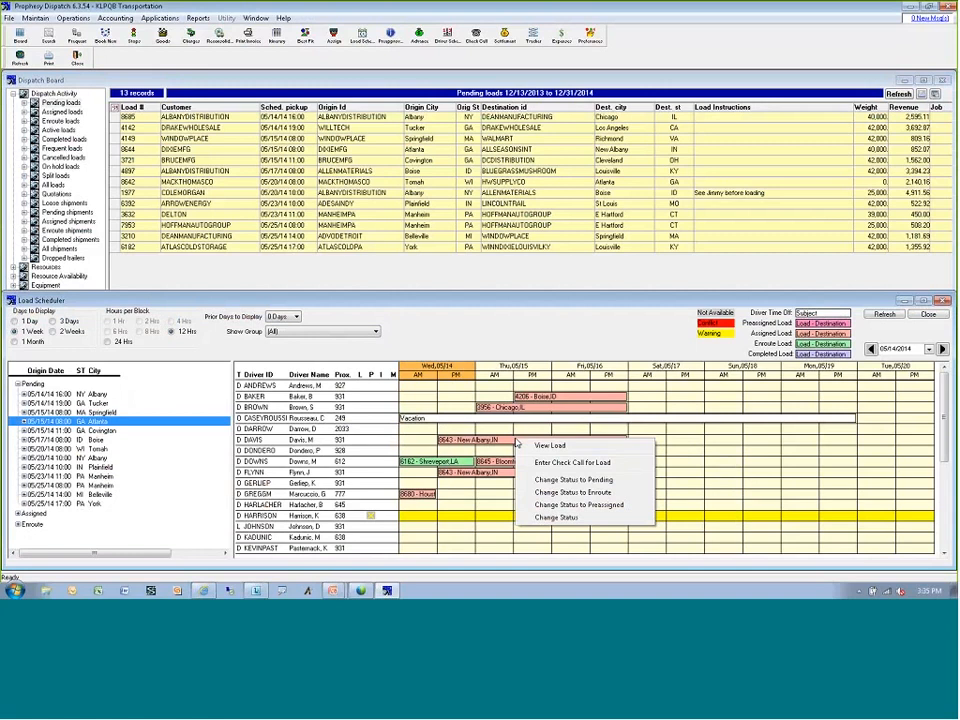
pyautogui.click(547, 483)
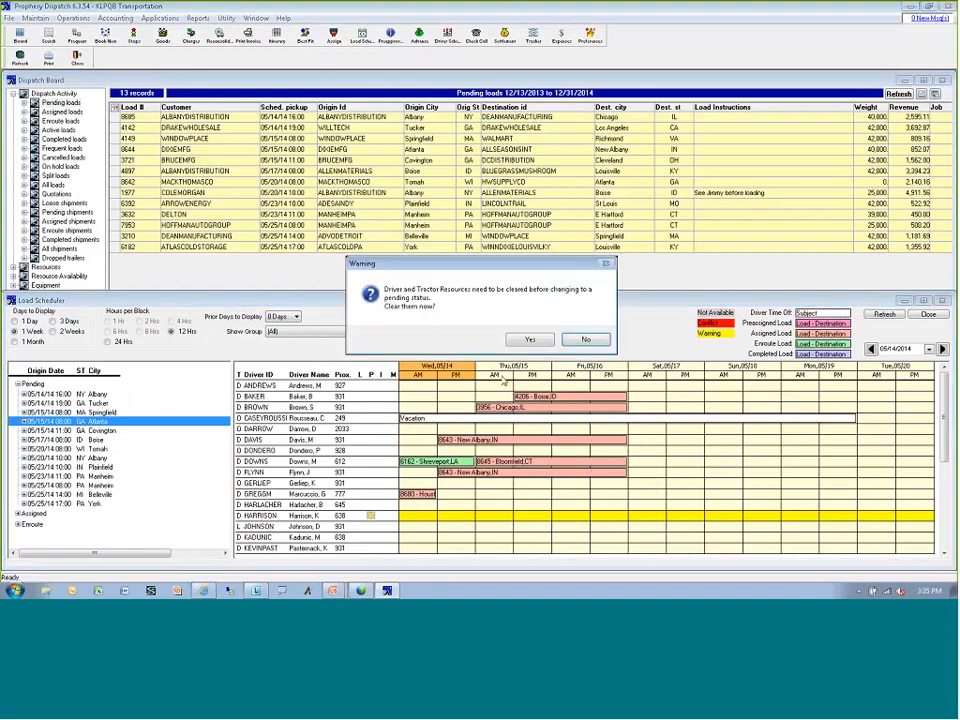
pyautogui.click(528, 397)
pyautogui.click(899, 94)
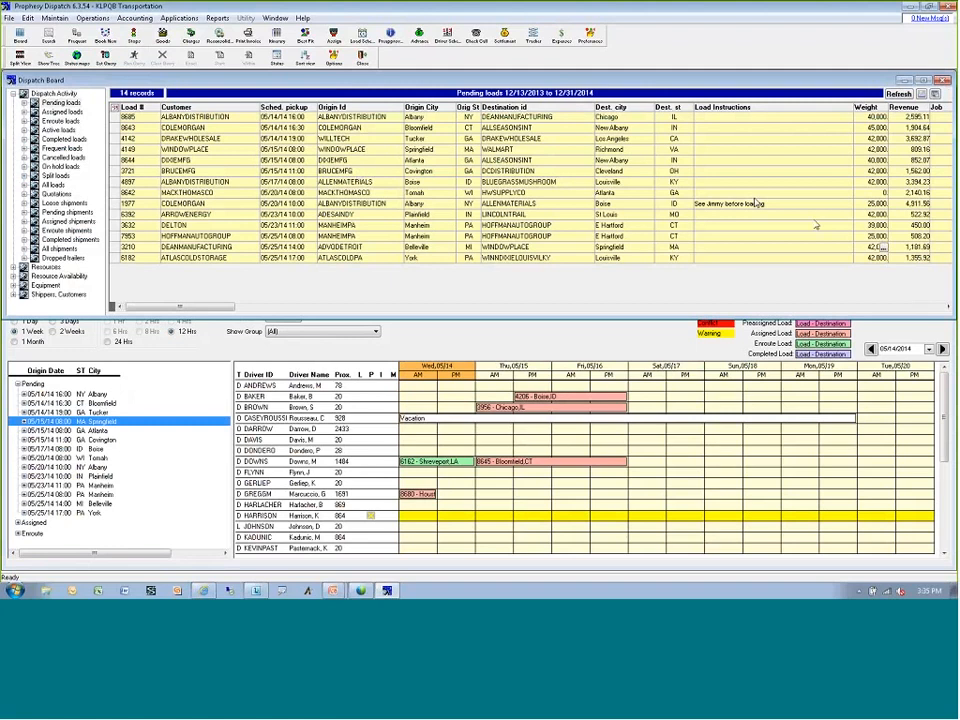
# Close and reopen the dispatch board and the Load Scheduler, and tile the two windows horizontally
pyautogui.click(944, 79)
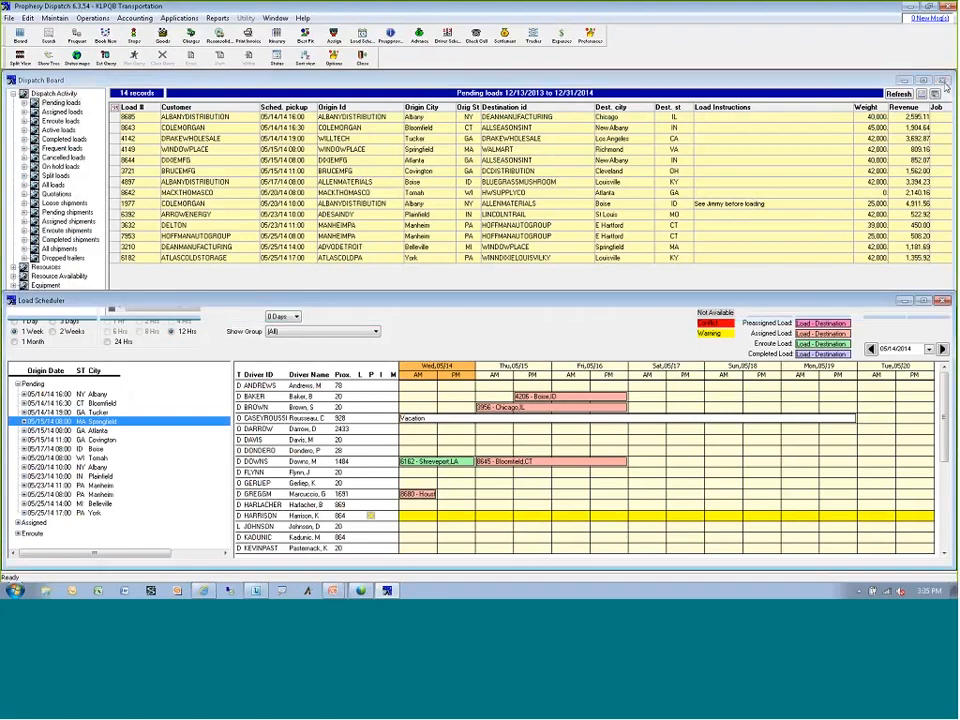
pyautogui.click(943, 300)
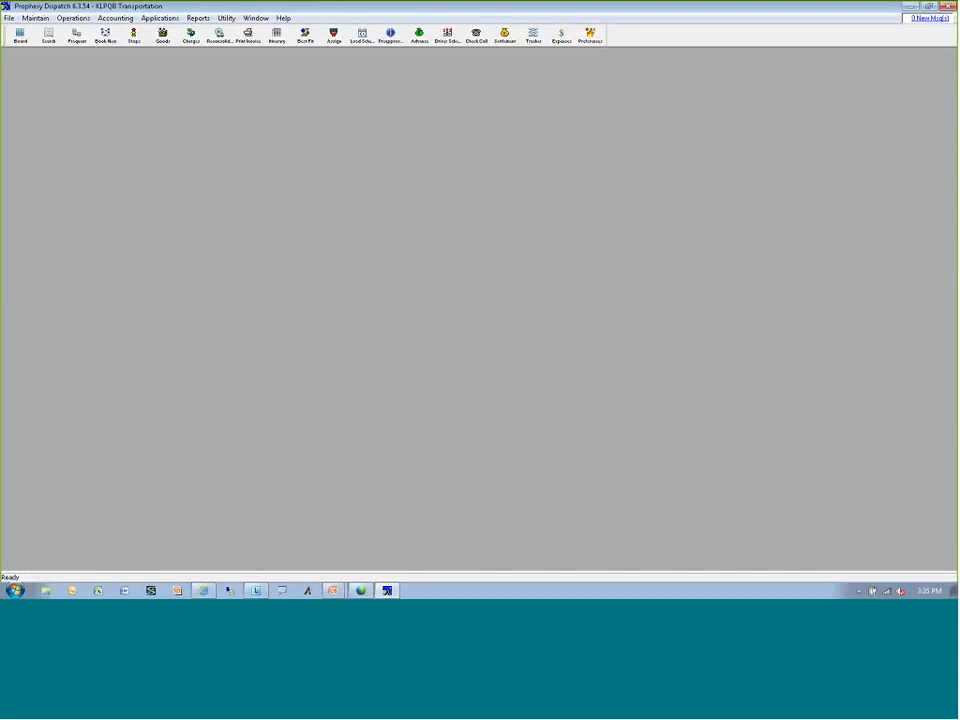
pyautogui.click(19, 37)
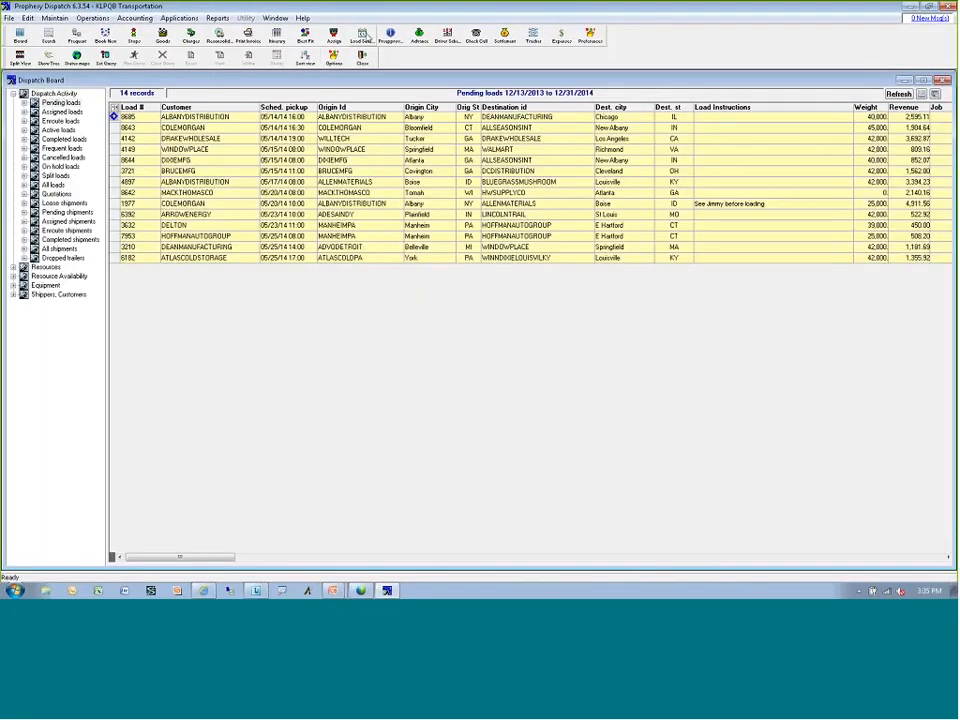
pyautogui.click(362, 37)
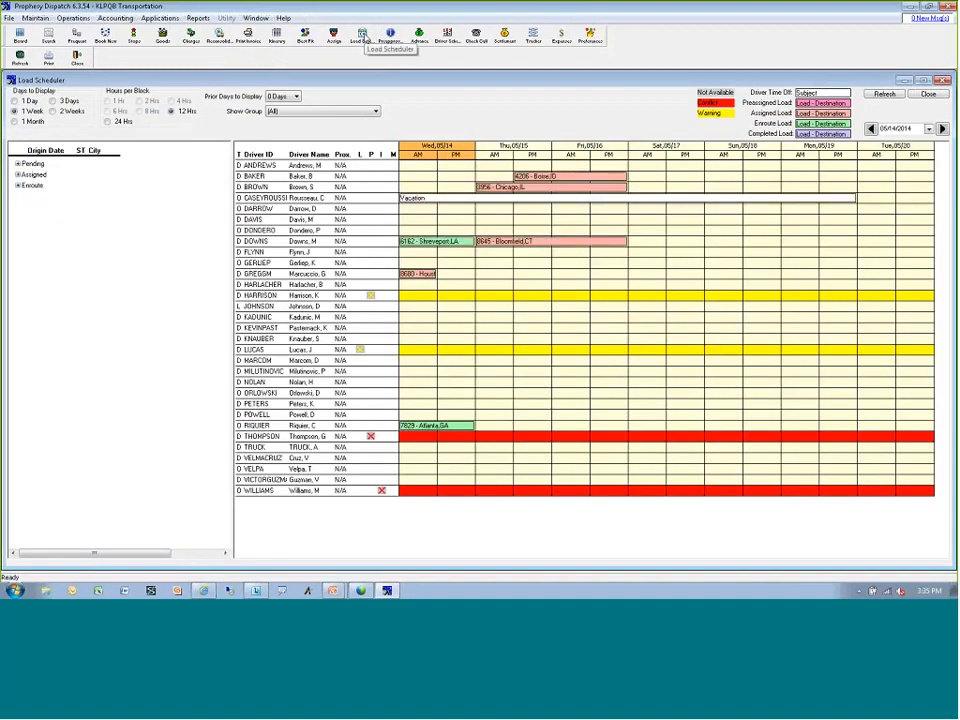
pyautogui.click(258, 19)
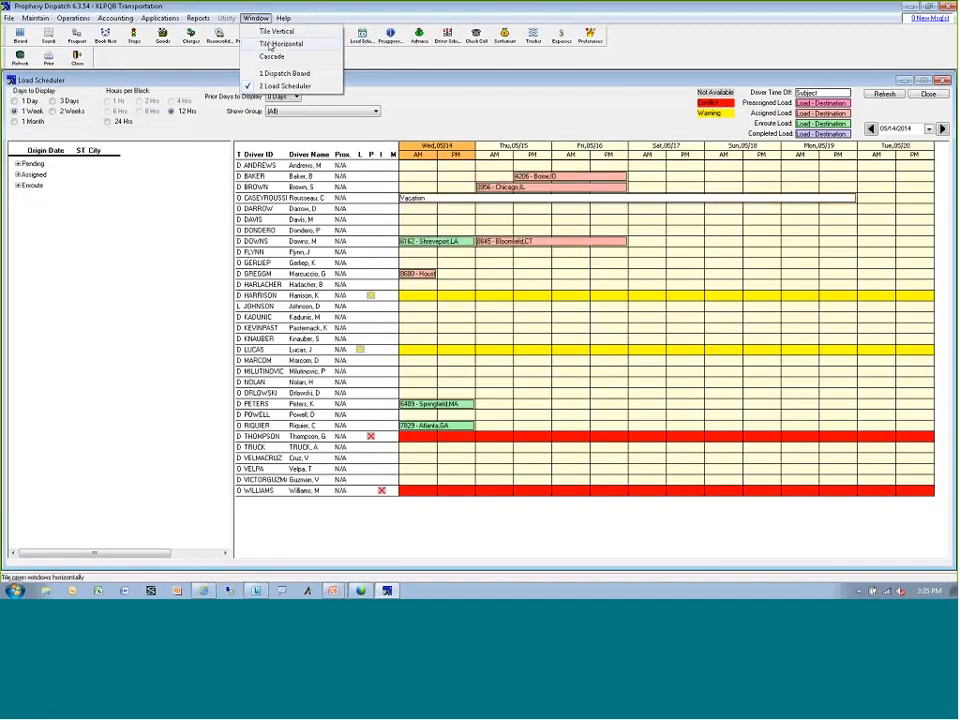
pyautogui.click(270, 46)
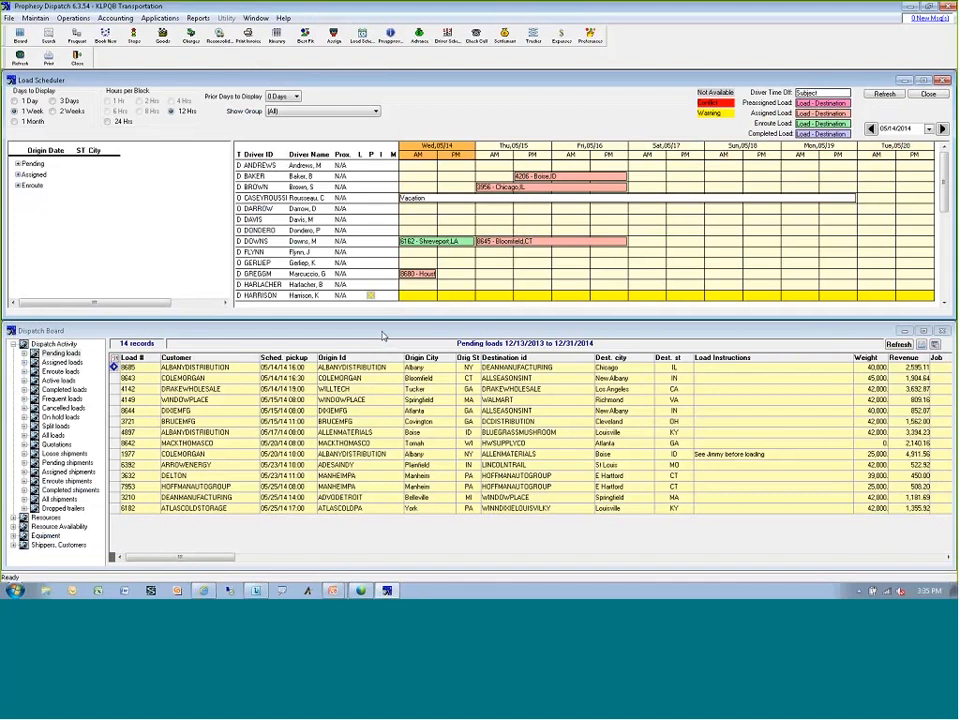
# Switch to PowerPoint and start the slide show from the "In Summary, what we reviewed" slide
pyautogui.hotkey('alt', 'Tab')
pyautogui.hotkey('alt', 'Tab')
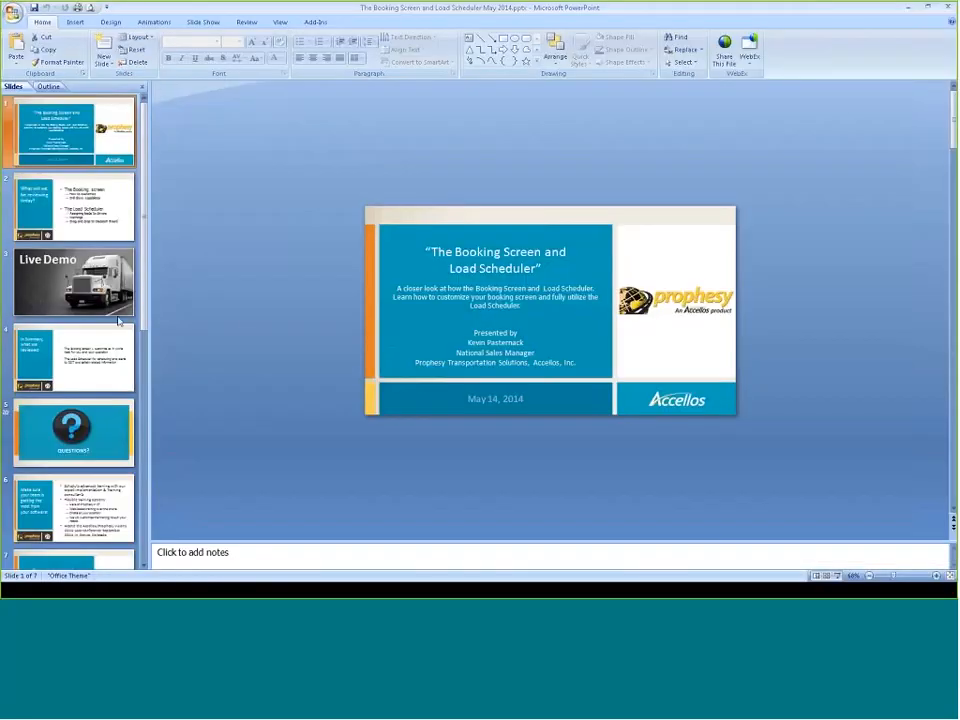
pyautogui.click(60, 370)
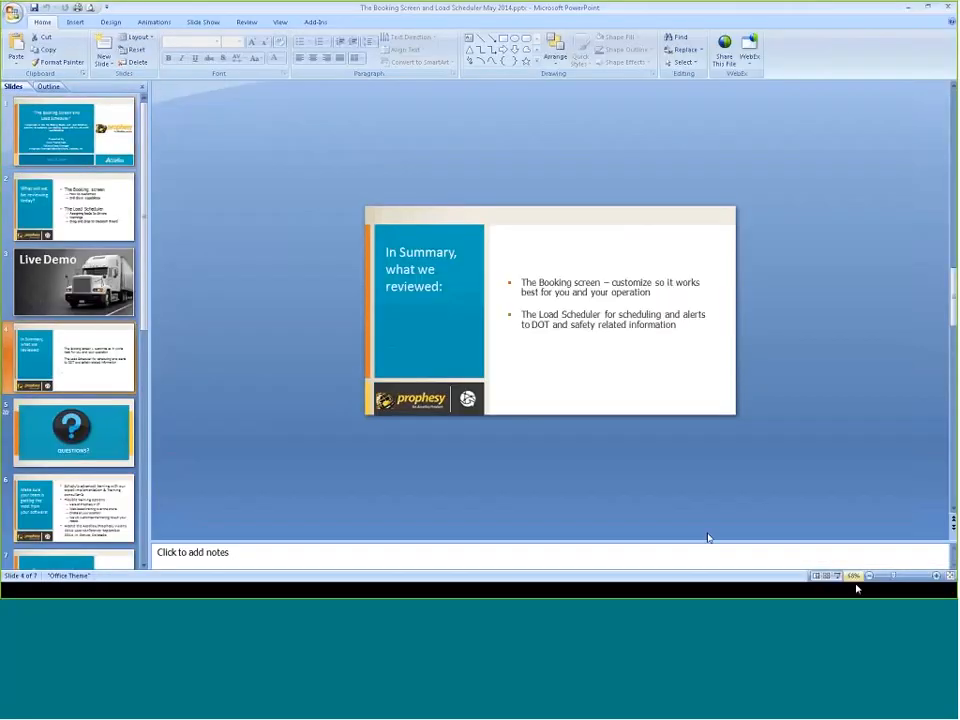
pyautogui.click(837, 575)
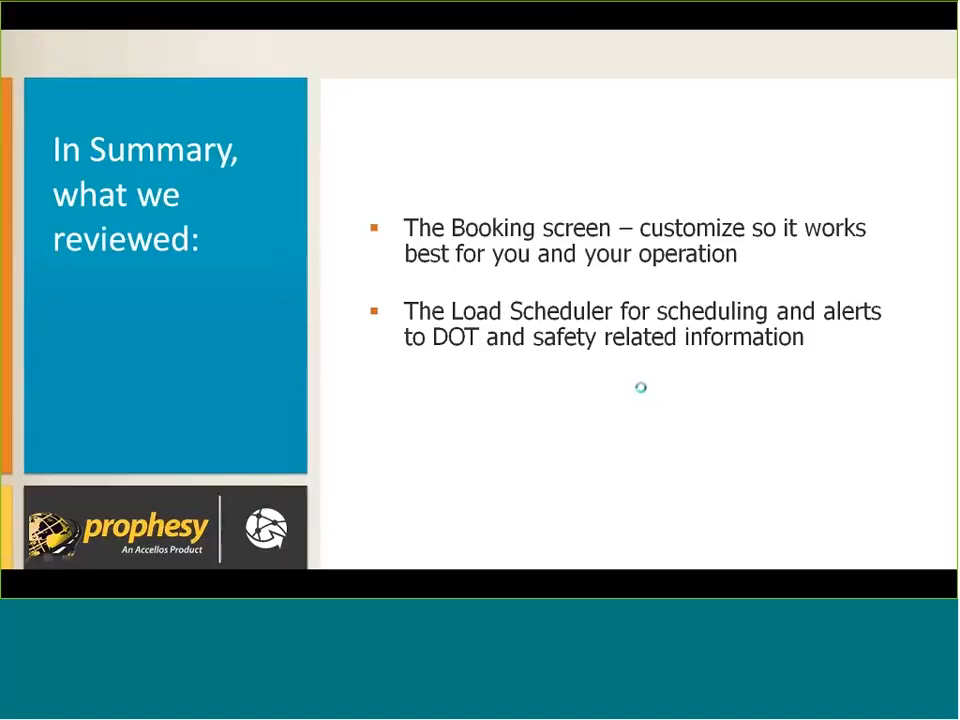
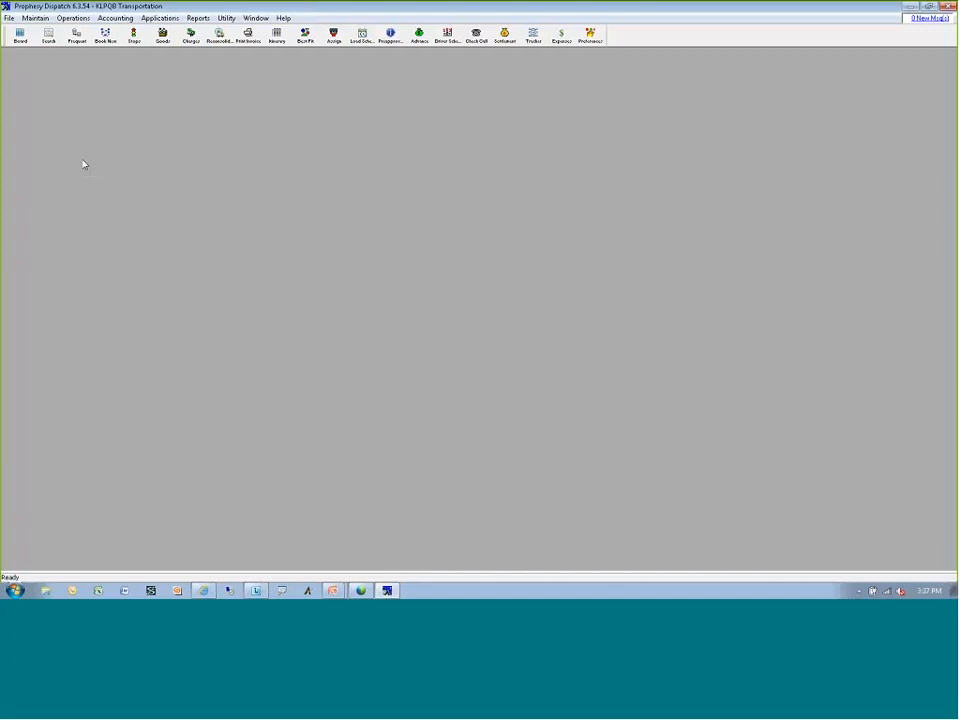
# Open the customer, shipper and consignee locations and locate the ALBANYDISTRIBUTION record by searching for "alb"
pyautogui.click(38, 18)
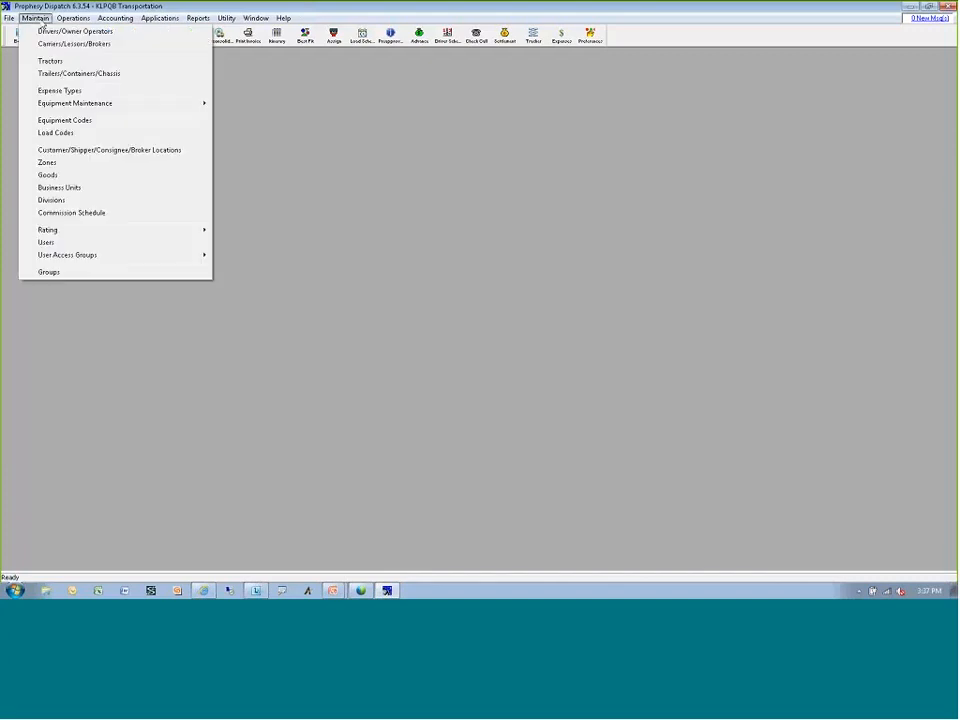
pyautogui.click(73, 150)
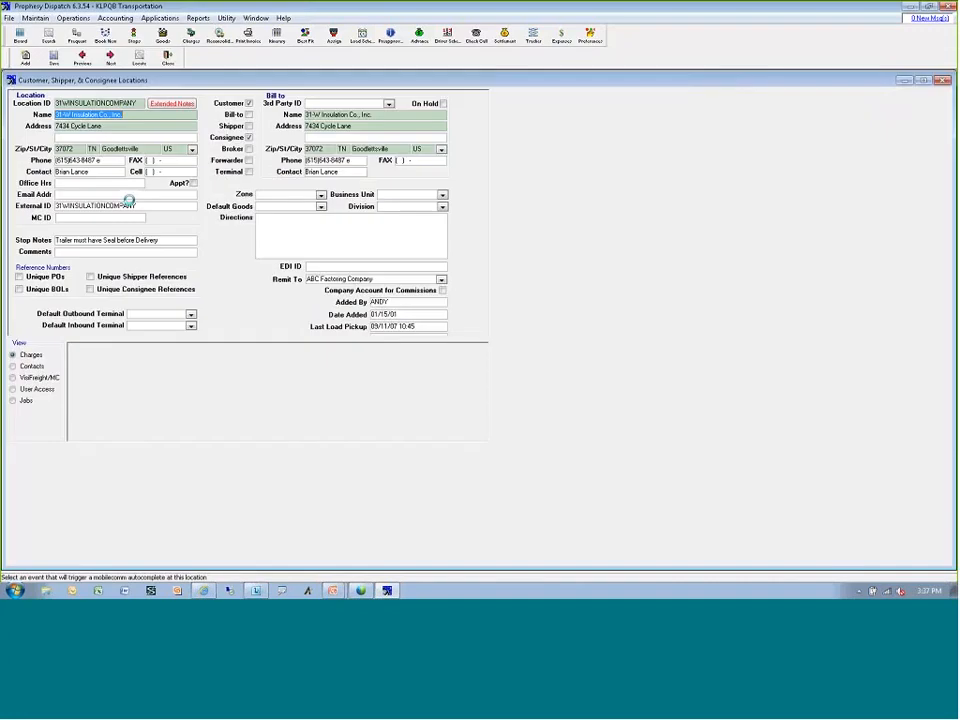
pyautogui.click(105, 253)
pyautogui.click(139, 56)
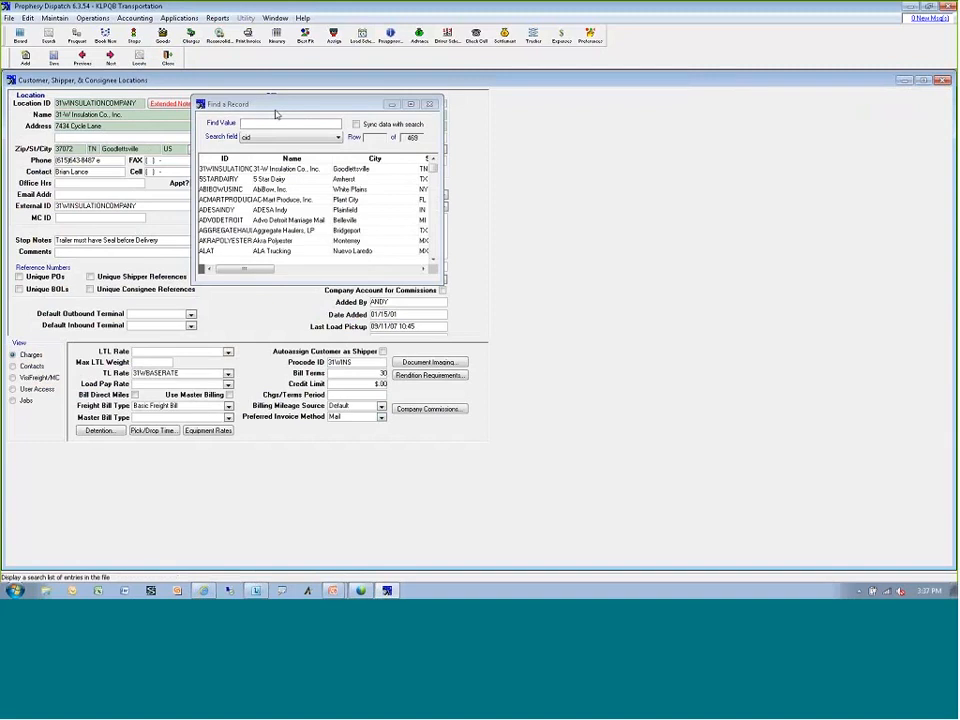
pyautogui.write('alb')
pyautogui.press('Return')
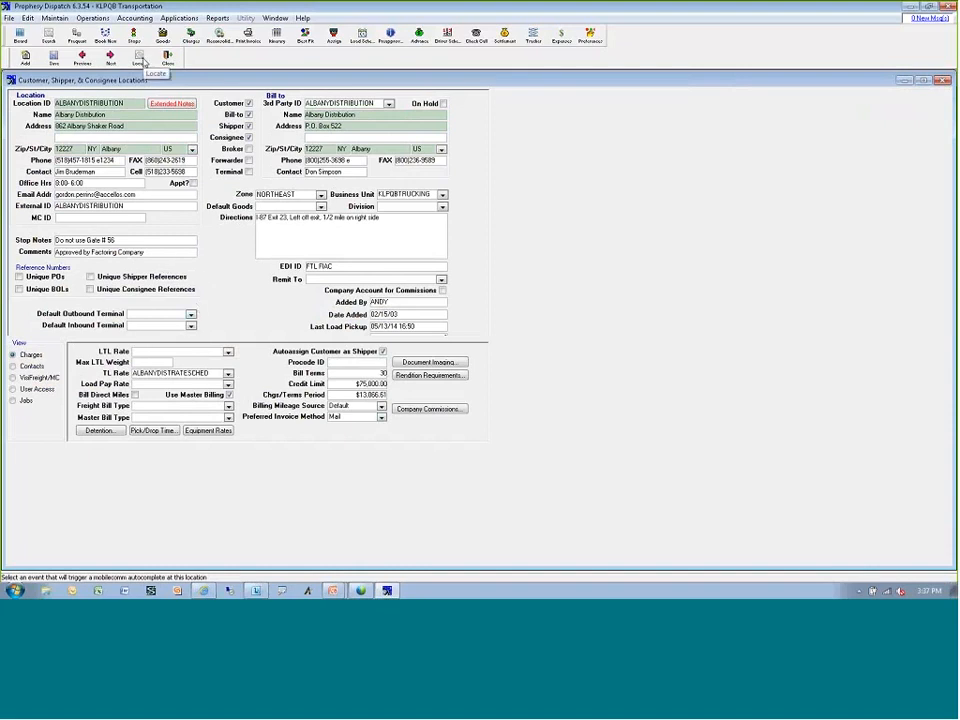
# Locate the COLEMORGAN record by searching for "col", check its Comments field, and close the locations
pyautogui.click(141, 59)
pyautogui.write('col')
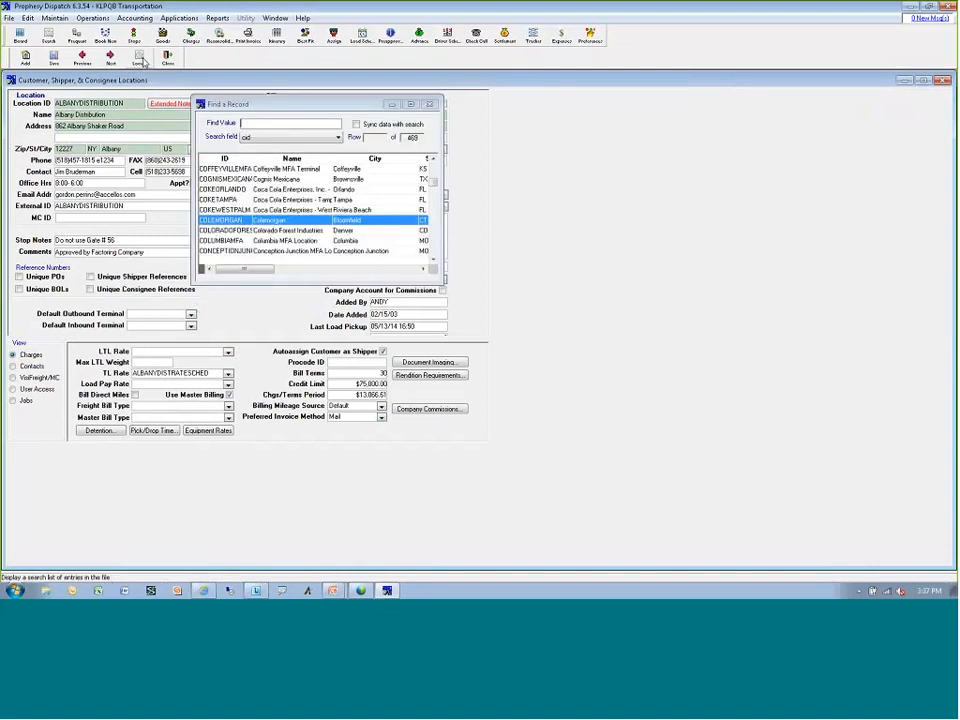
pyautogui.press('Return')
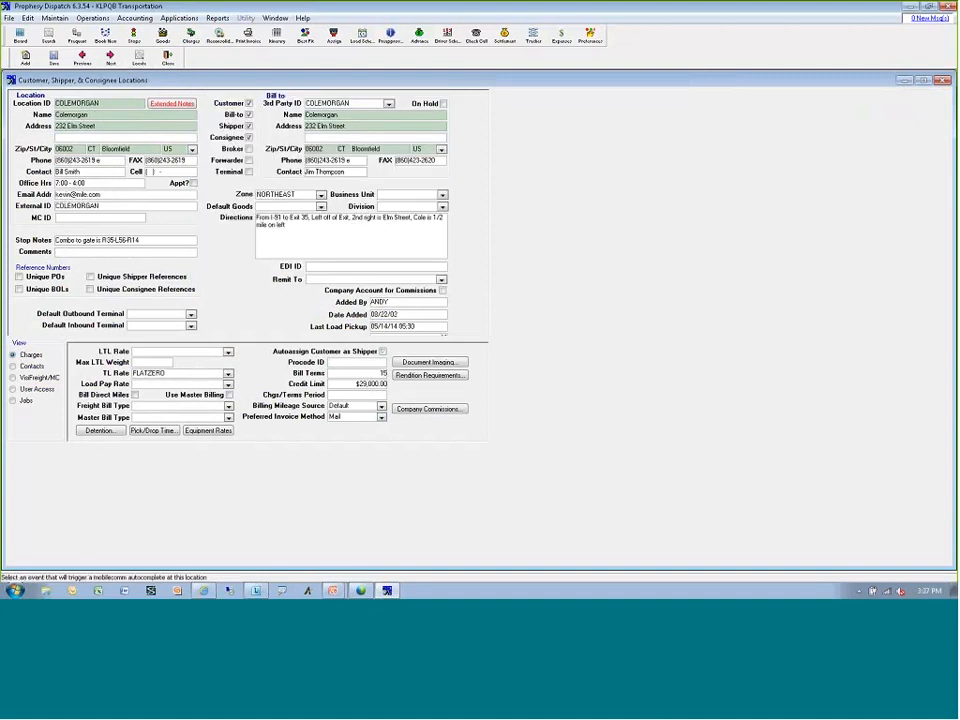
pyautogui.click(88, 253)
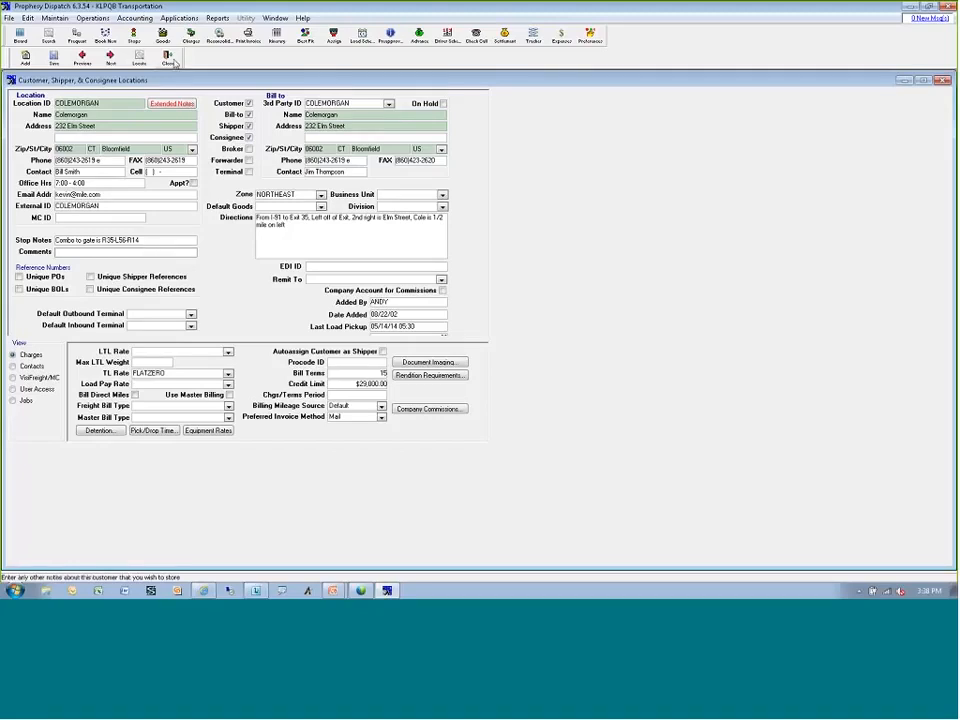
pyautogui.click(171, 59)
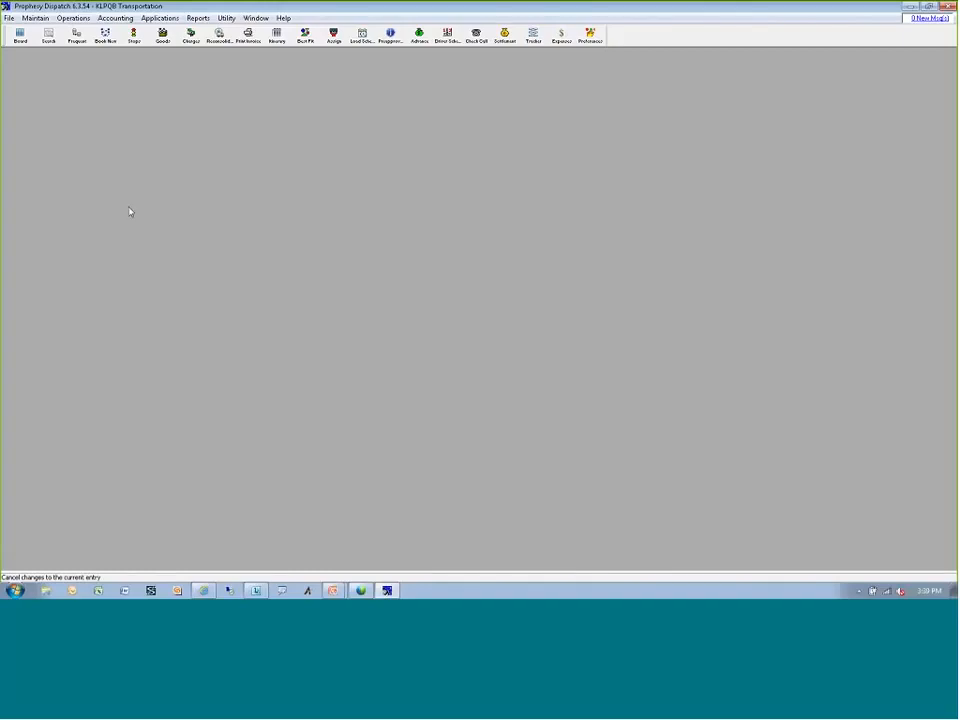
# Open the location records again and clear the Customer and Consignee types on the 31WINSULATIONCOMPANY record
pyautogui.click(35, 18)
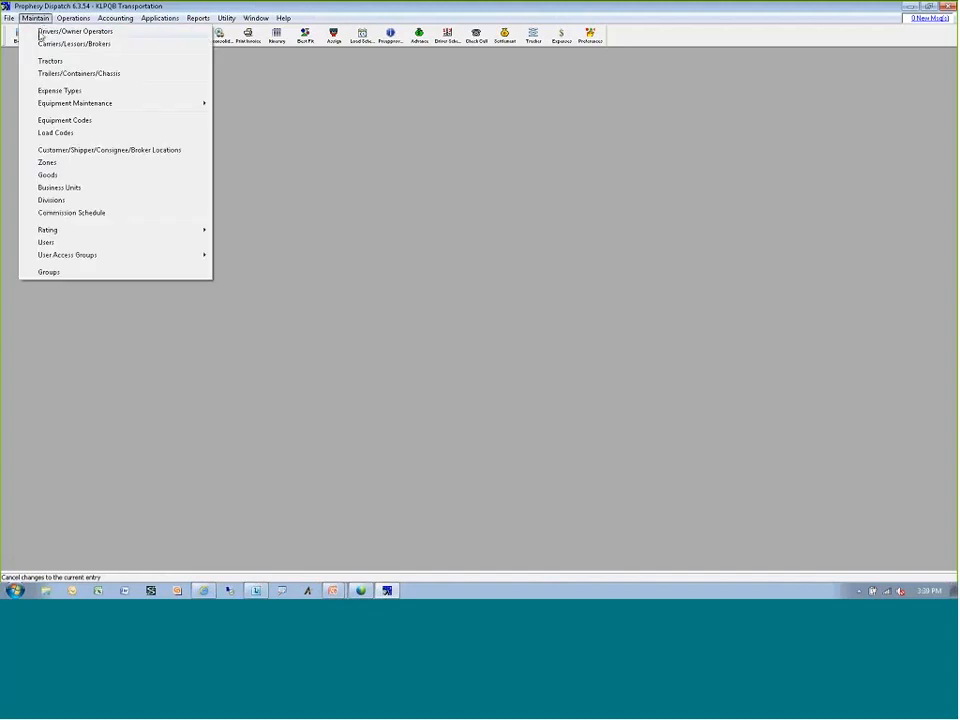
pyautogui.click(70, 150)
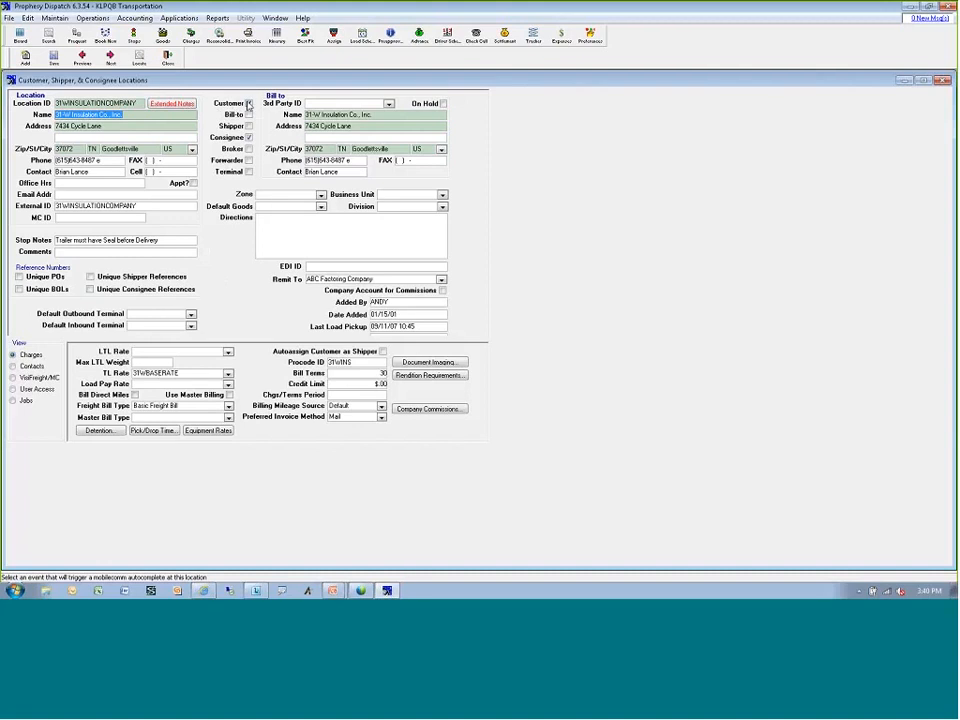
pyautogui.click(249, 104)
pyautogui.click(249, 138)
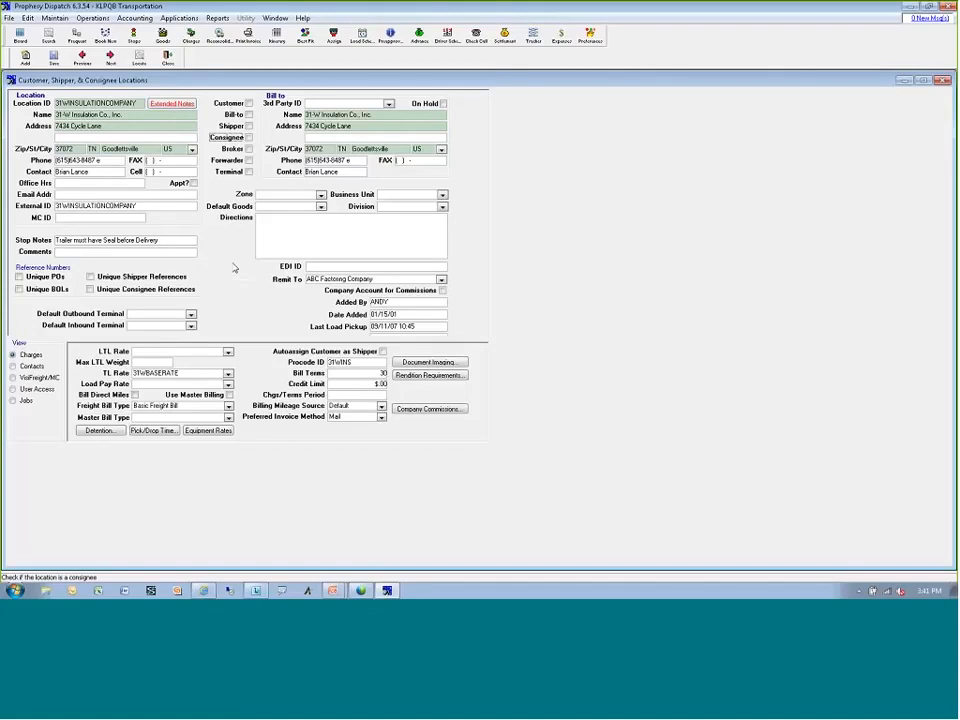
# Look at the delete option for the 31WINSULATIONCOMPANY location and close the record without saving its changes
pyautogui.rightClick(234, 268)
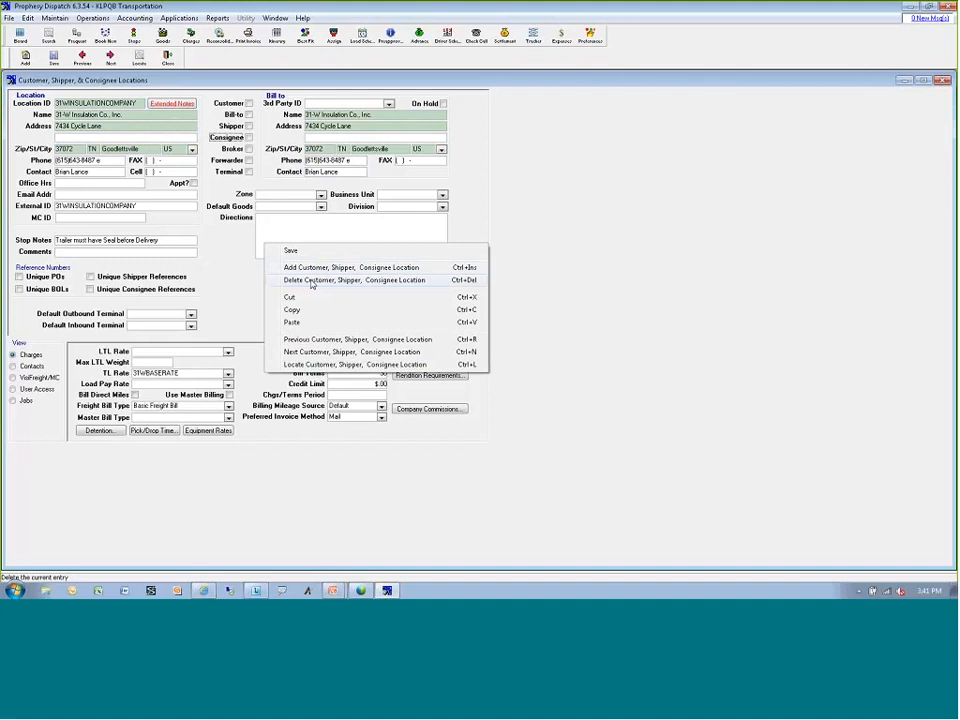
pyautogui.click(551, 195)
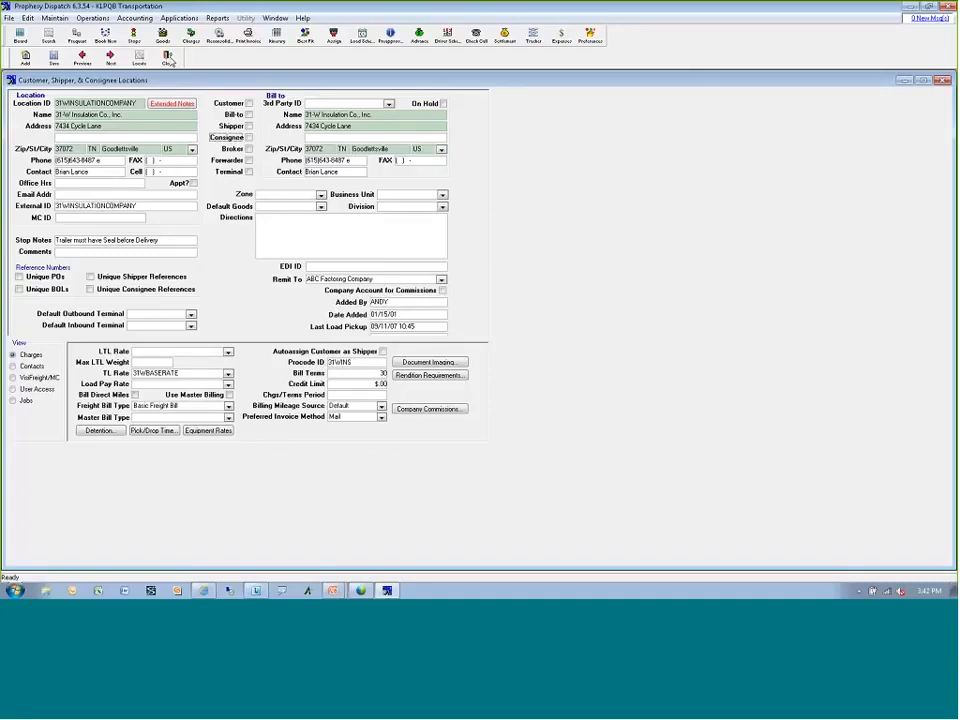
pyautogui.click(170, 60)
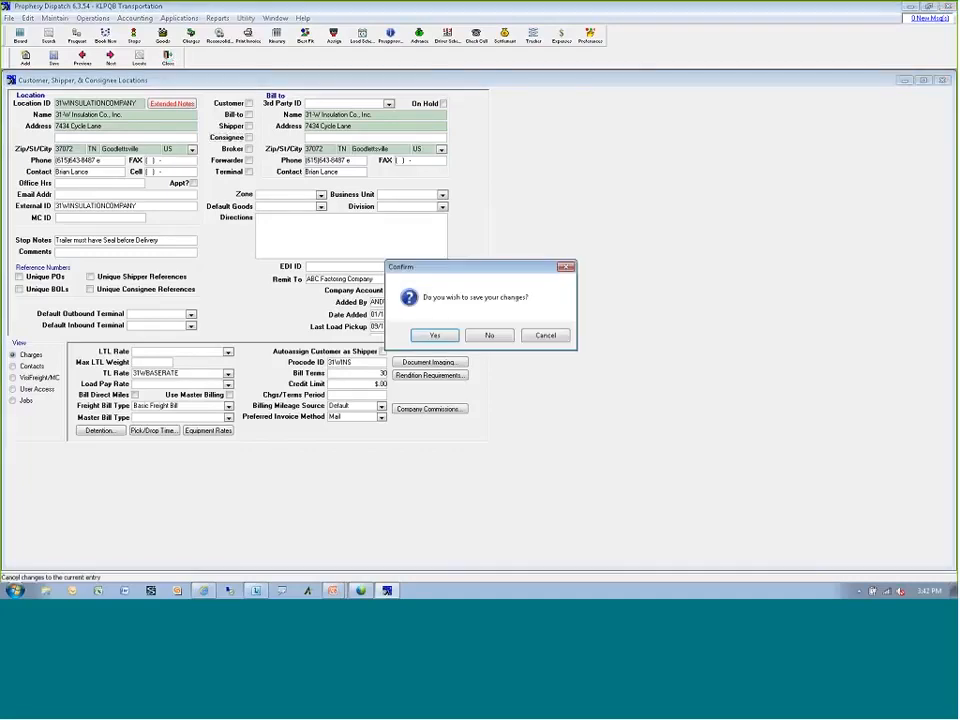
pyautogui.click(490, 336)
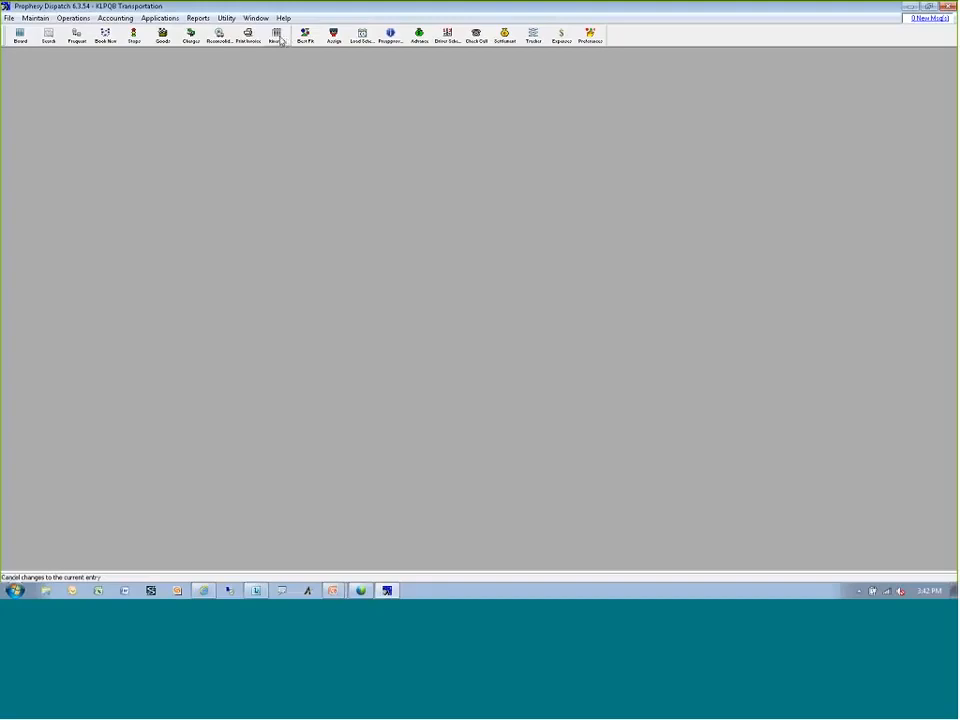
# In the Load Scheduler, assign pending load 4149 from Springfield, MA to the driver hauling load 6409, preassigning the resource
pyautogui.click(359, 38)
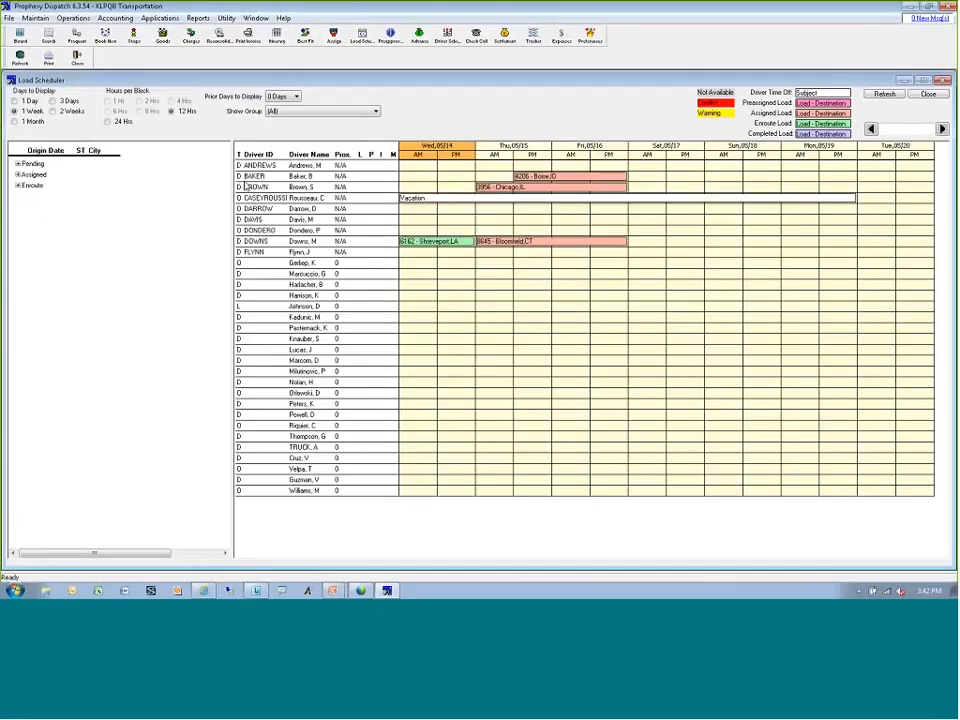
pyautogui.click(17, 165)
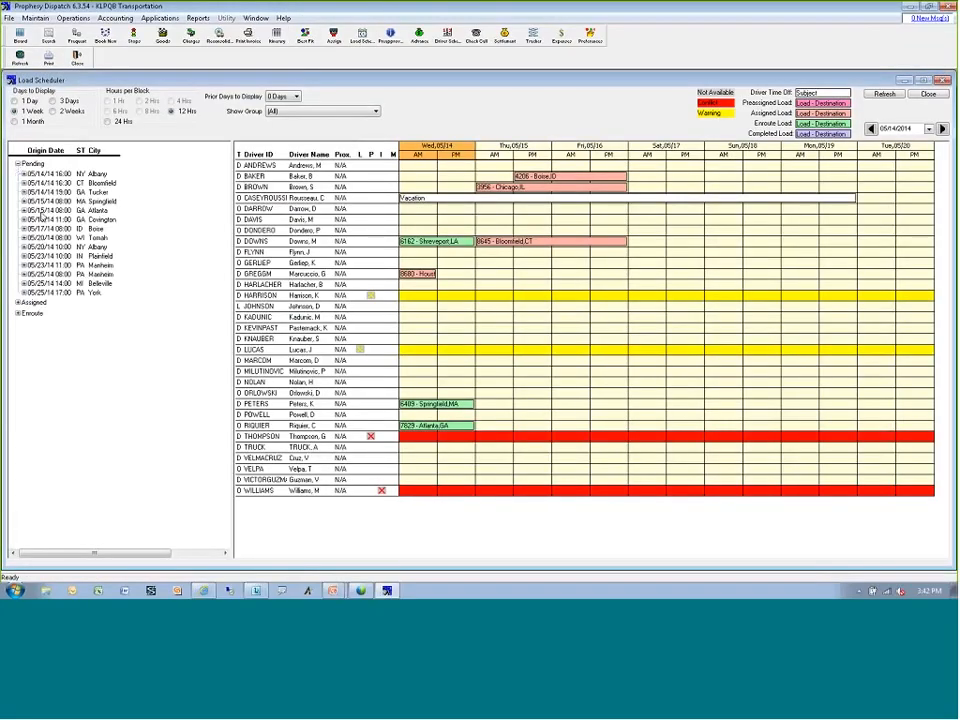
pyautogui.click(50, 202)
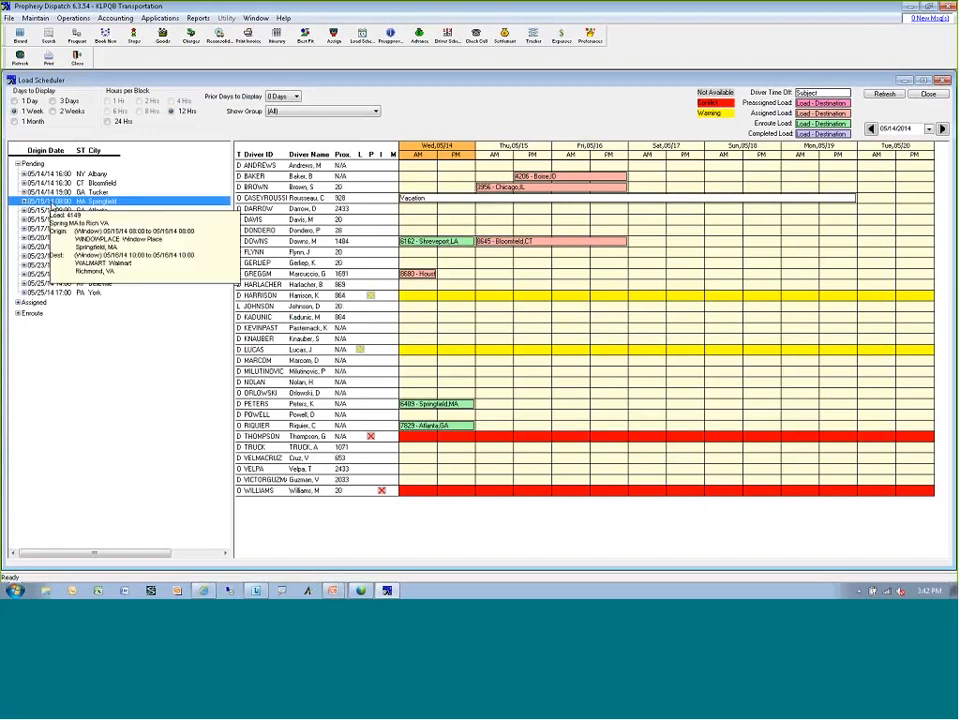
pyautogui.doubleClick(297, 405)
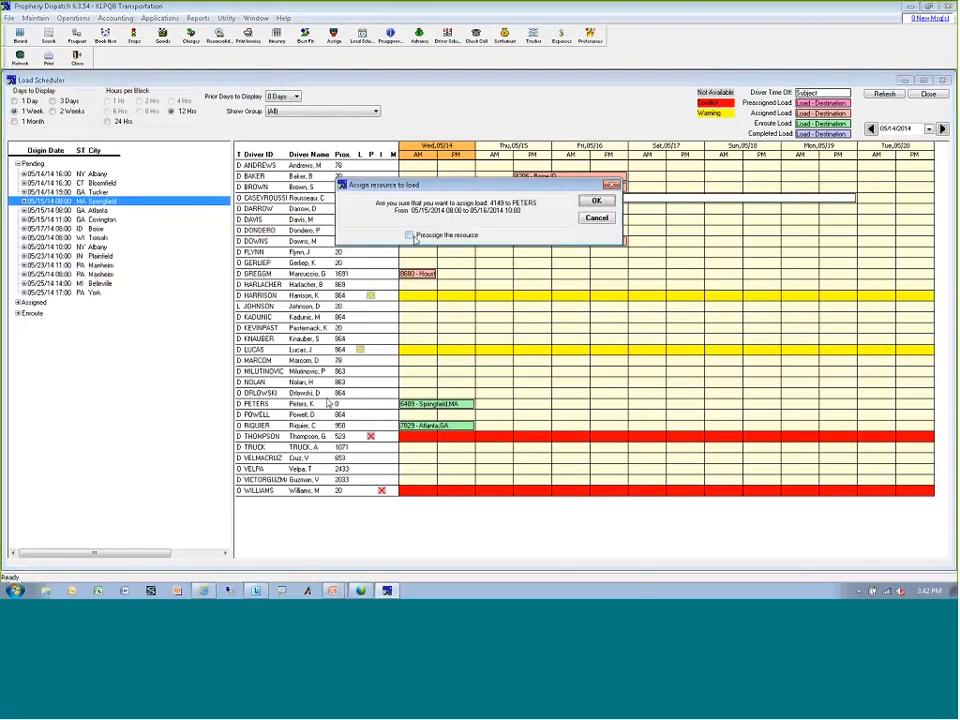
pyautogui.click(410, 235)
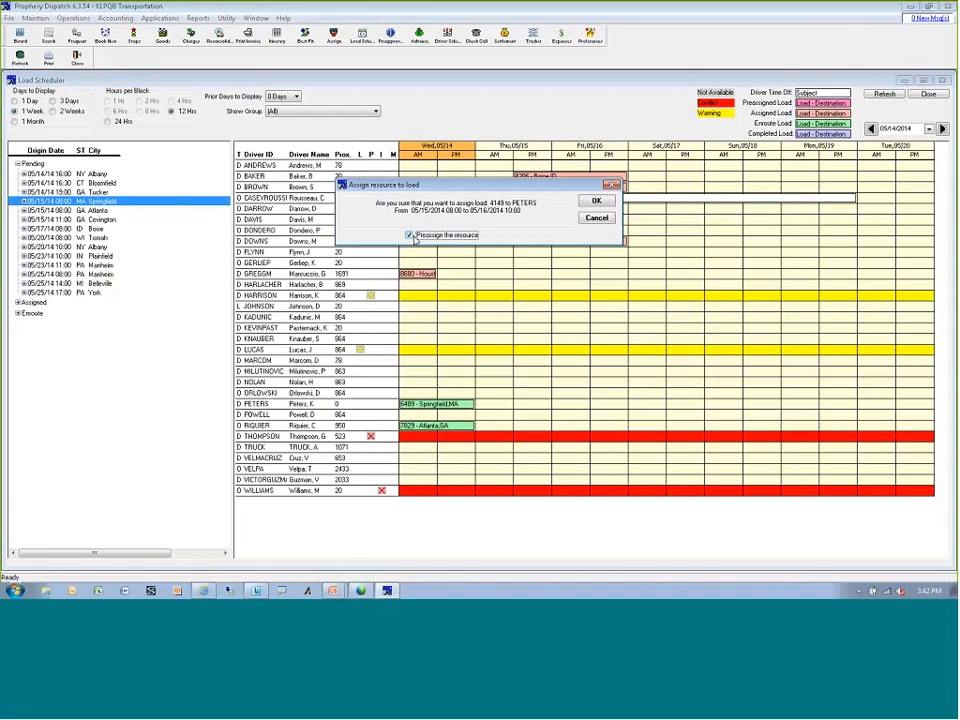
pyautogui.click(596, 201)
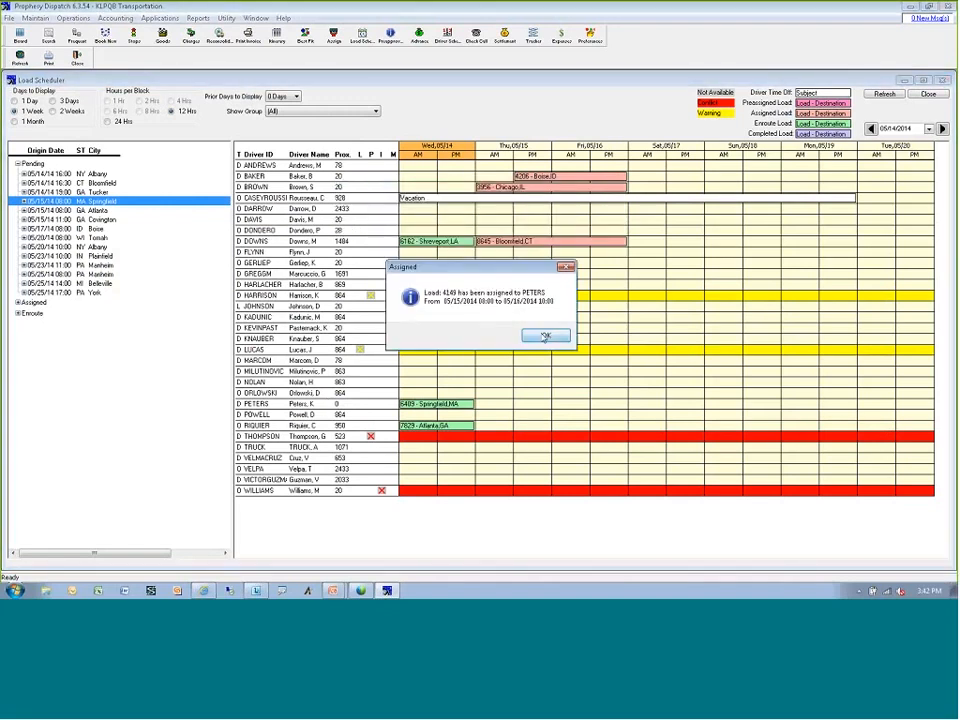
pyautogui.click(545, 336)
pyautogui.moveTo(530, 410)
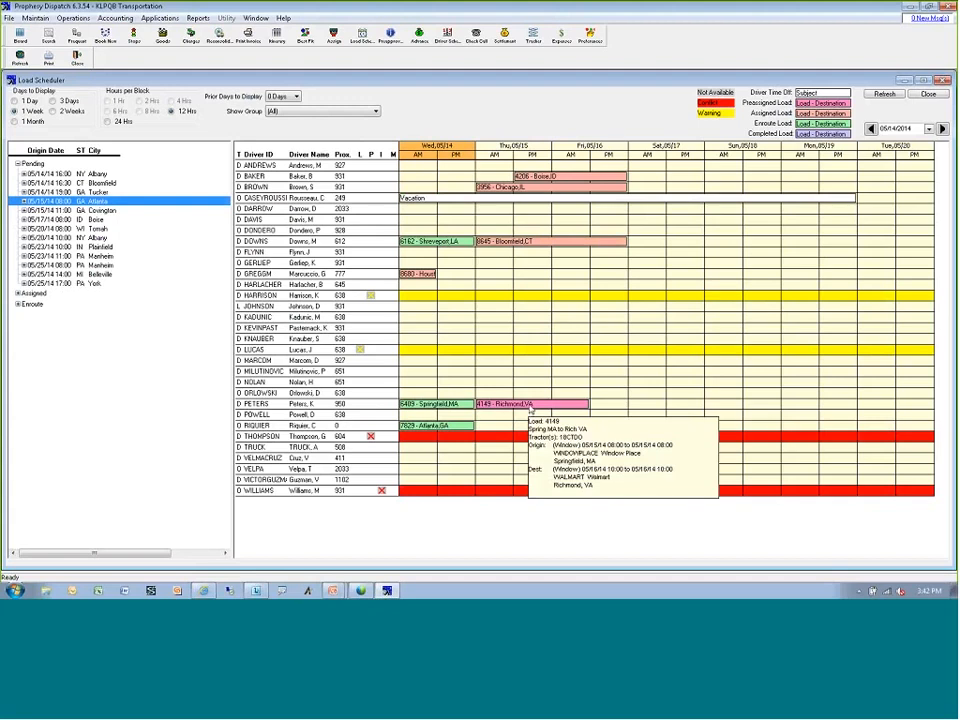
# Change load 4149 to Assigned, return it to Pending with its driver and tractor resources cleared, and close the Load Scheduler
pyautogui.rightClick(530, 410)
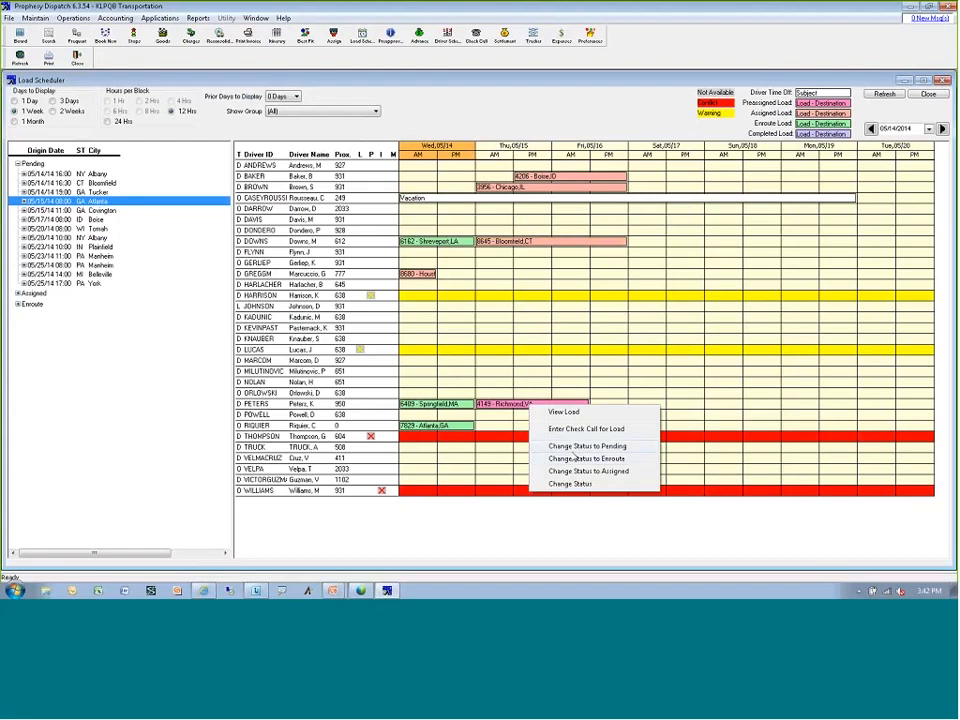
pyautogui.click(575, 472)
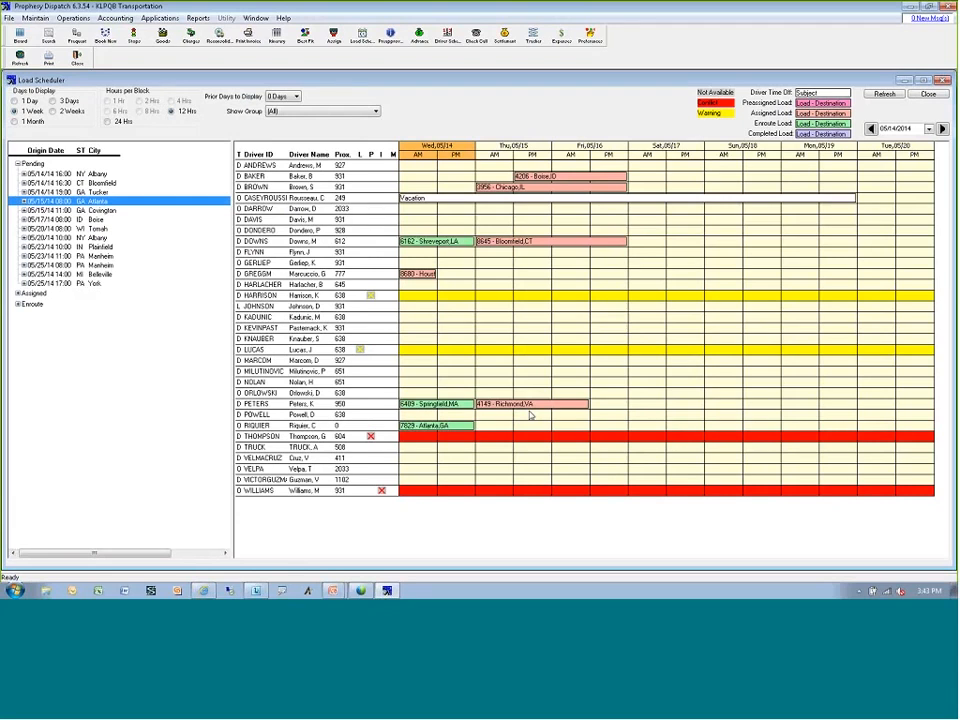
pyautogui.moveTo(530, 410)
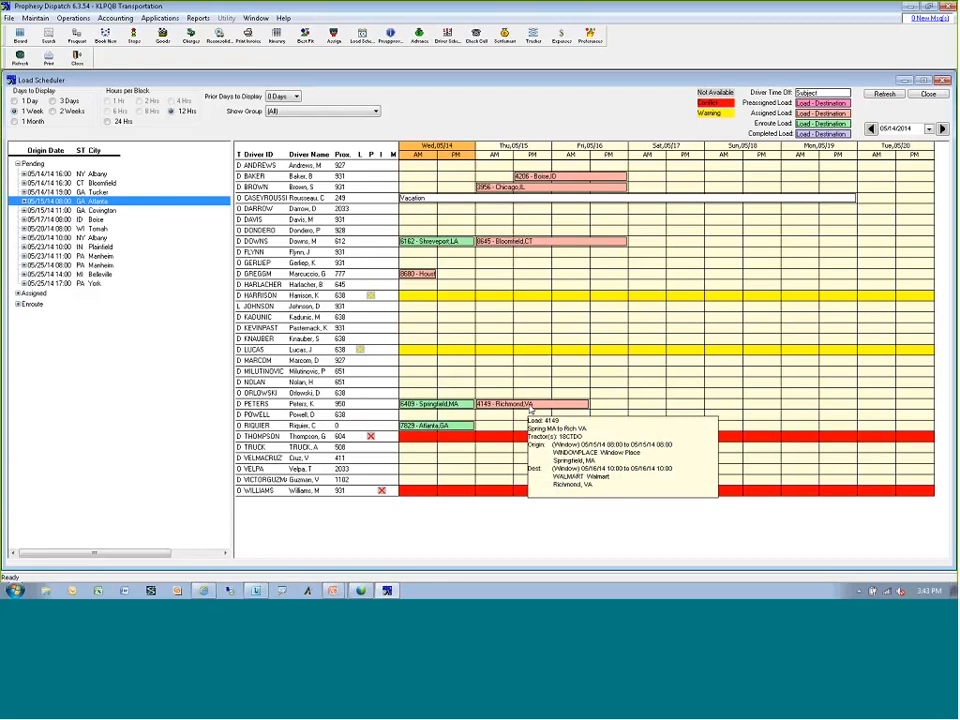
pyautogui.rightClick(530, 410)
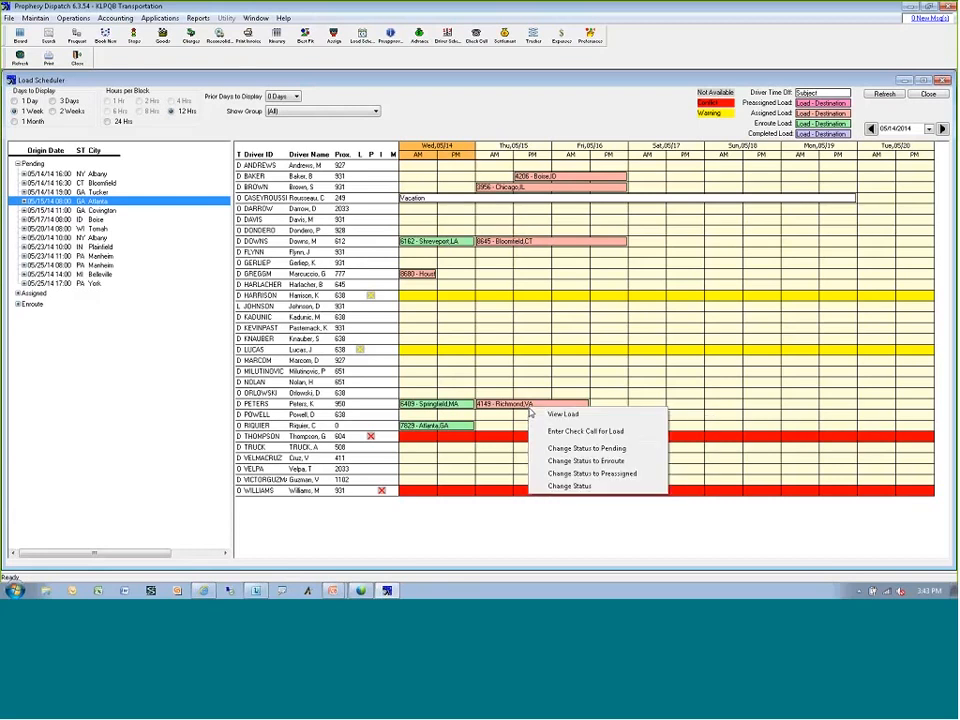
pyautogui.click(580, 448)
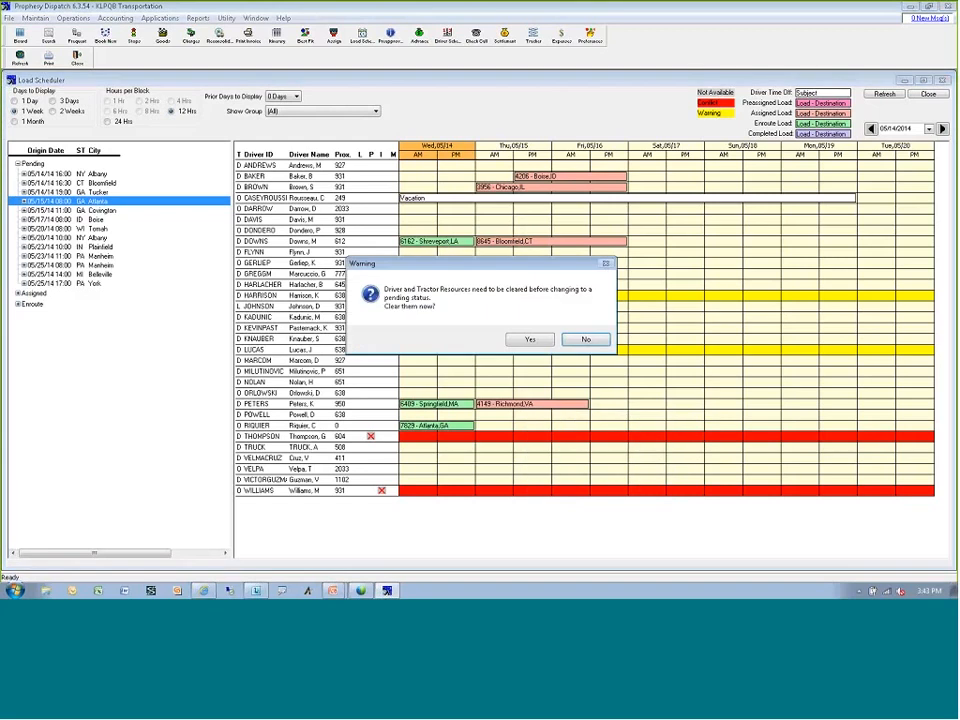
pyautogui.click(528, 340)
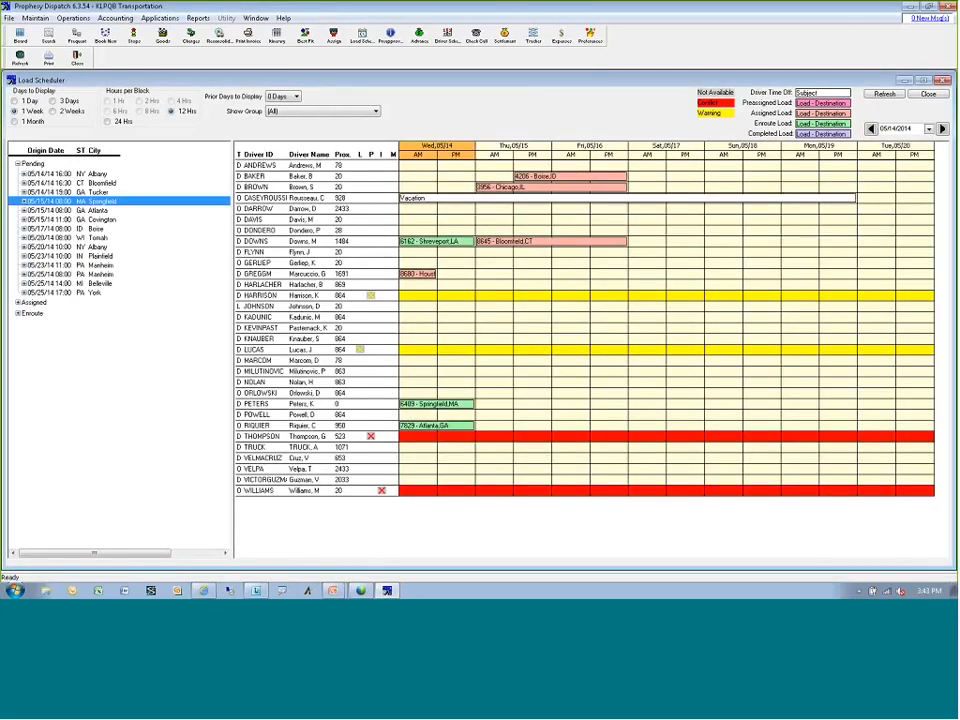
pyautogui.click(942, 81)
# Open the booking for load 1977 at its charge miles and check the Round Rating to Nearest Mile option in the rating preferences
pyautogui.click(131, 36)
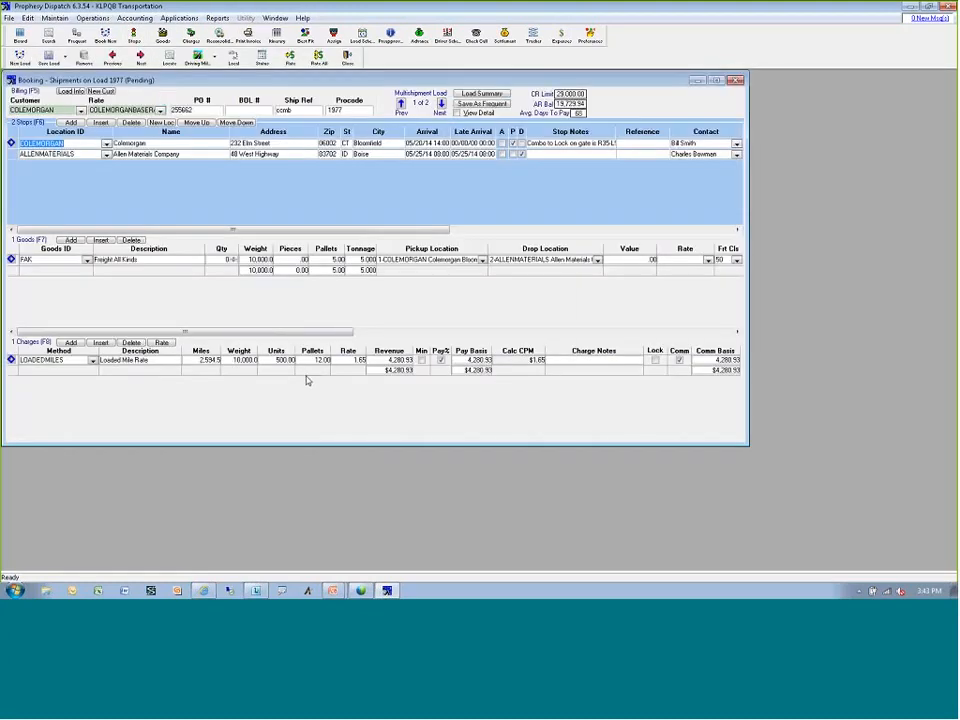
pyautogui.click(307, 380)
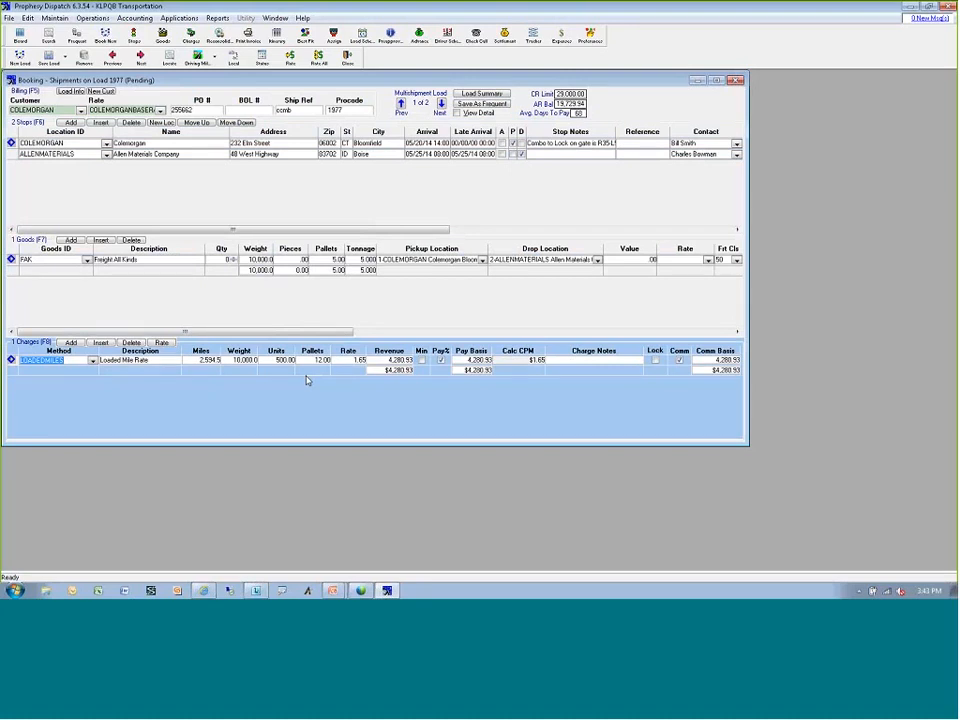
pyautogui.press('Tab')
pyautogui.click(592, 32)
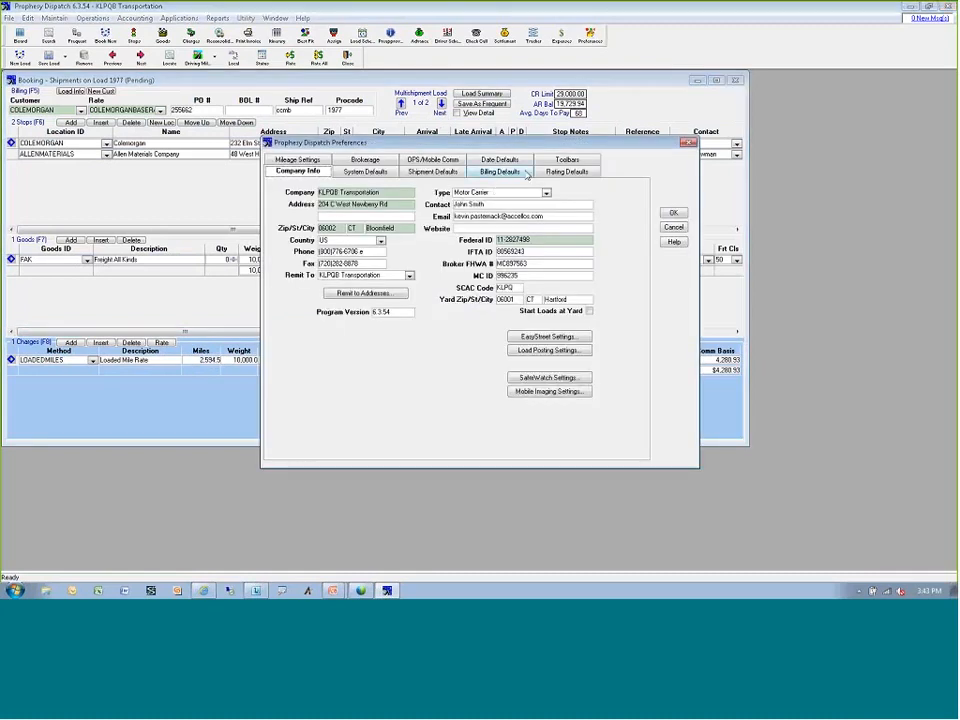
pyautogui.click(549, 172)
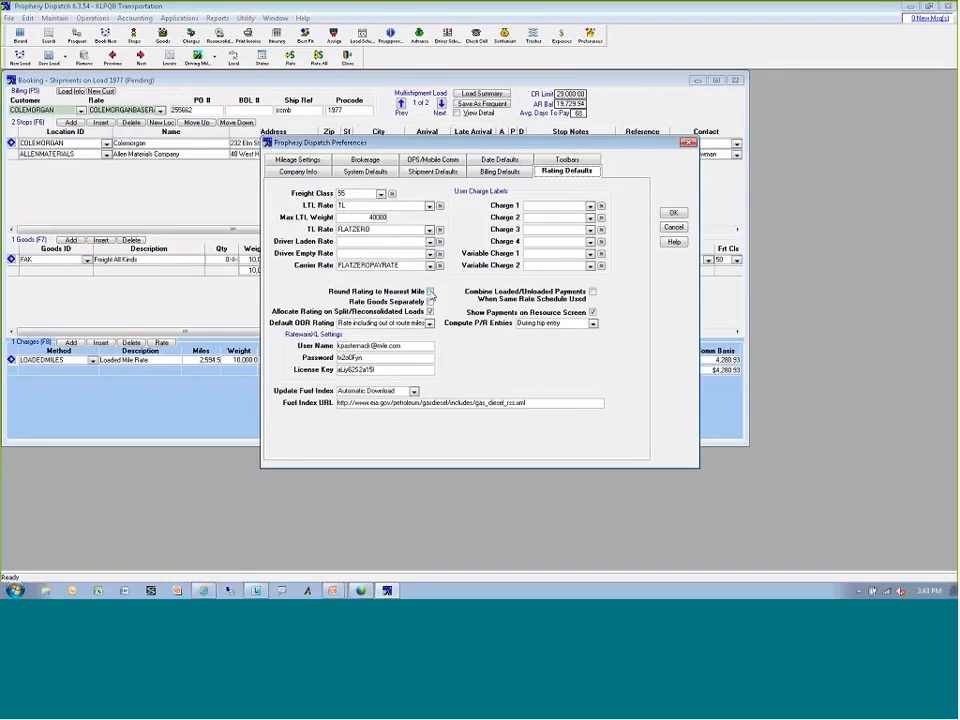
pyautogui.click(662, 213)
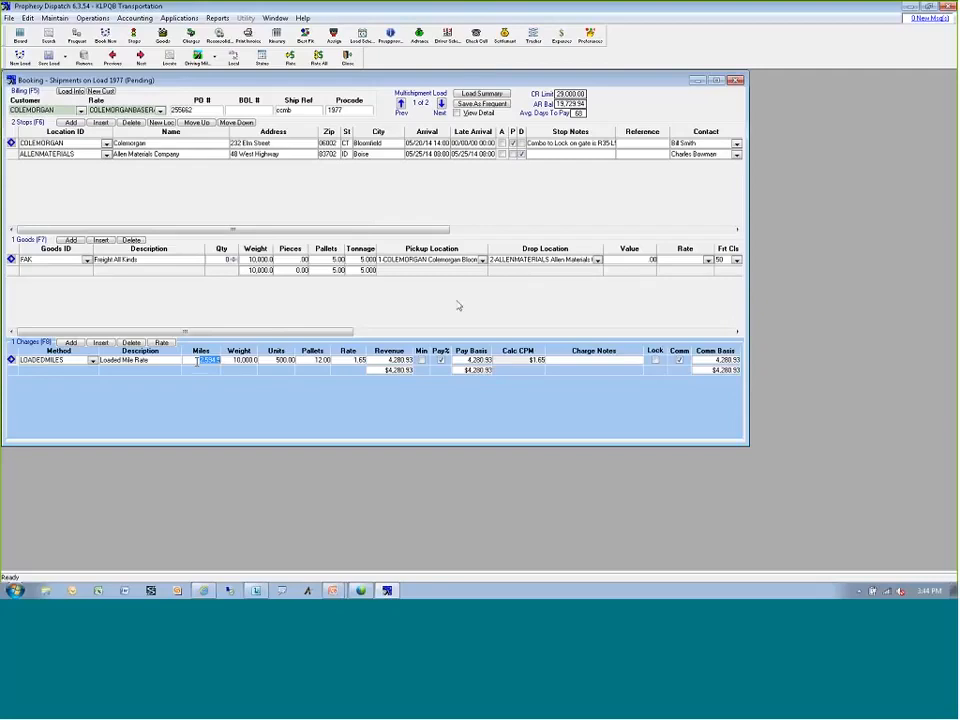
# Try 526.8 miles on the loaded-mile charge, recheck the Round Rating to Nearest Mile preference, and close the booking without saving
pyautogui.write('526.8')
pyautogui.click(590, 35)
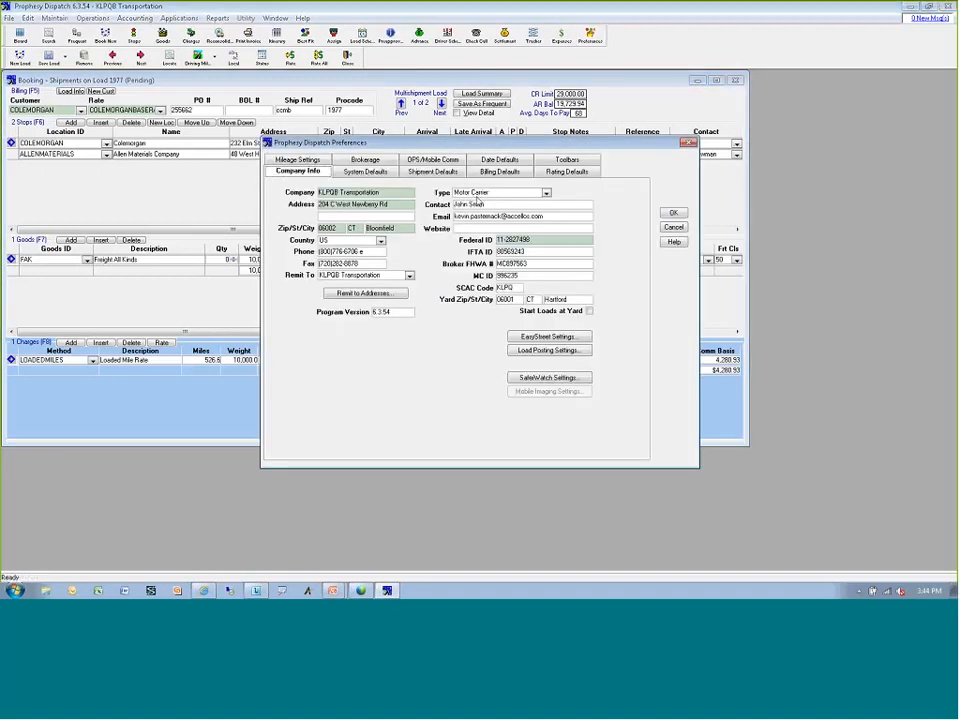
pyautogui.click(499, 171)
pyautogui.click(560, 171)
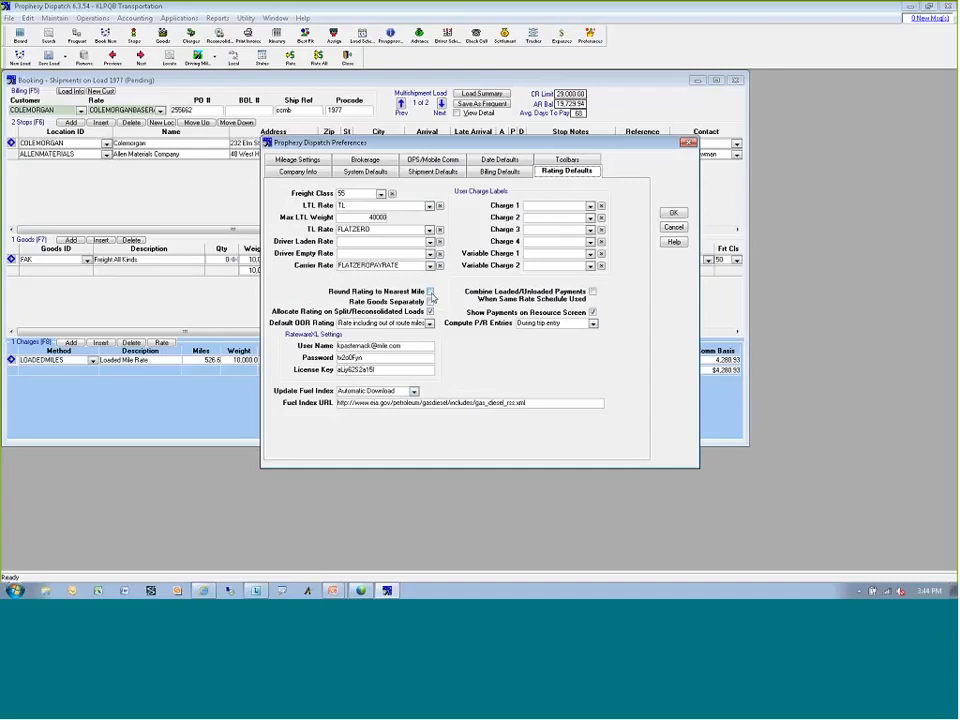
pyautogui.click(673, 227)
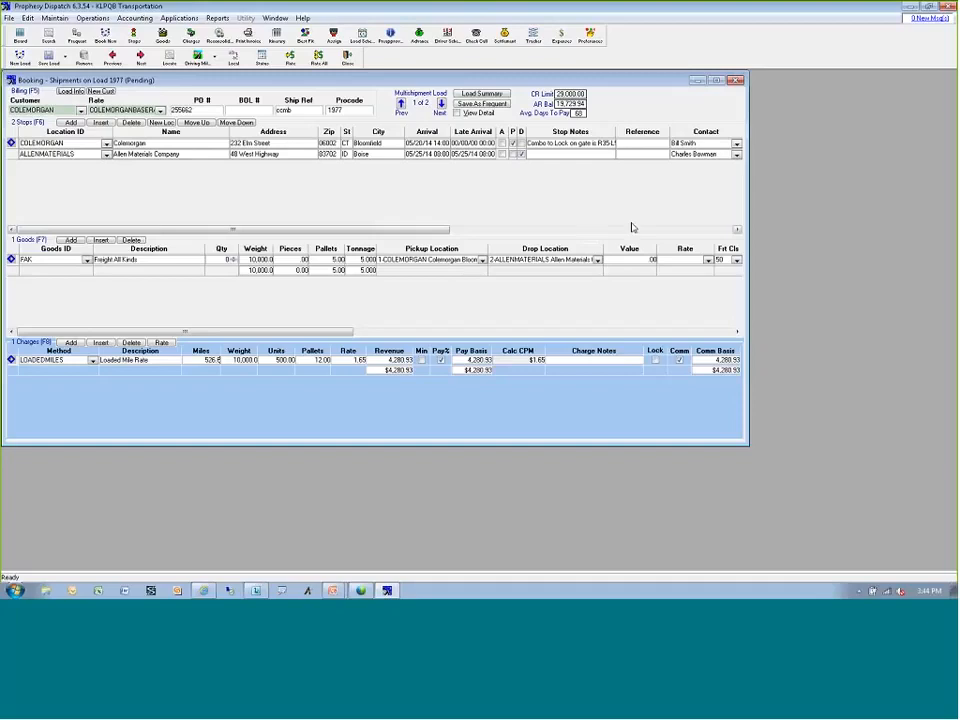
pyautogui.click(735, 81)
pyautogui.click(494, 338)
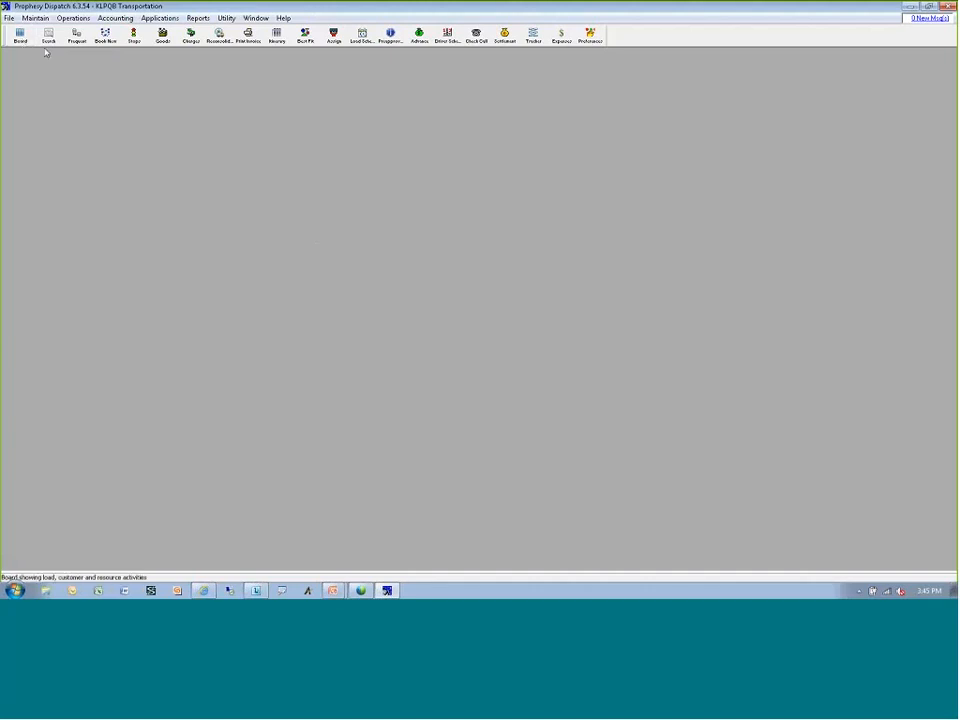
# Reopen the booking for load 1977 and look at the options for duplicating the current shipment
pyautogui.click(104, 37)
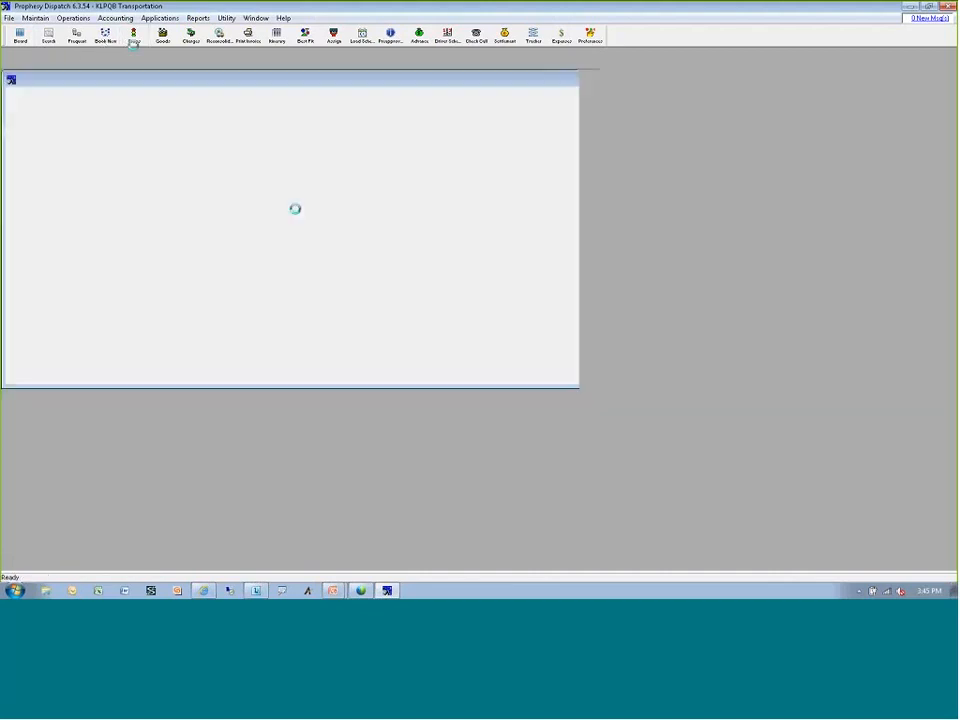
pyautogui.rightClick(343, 168)
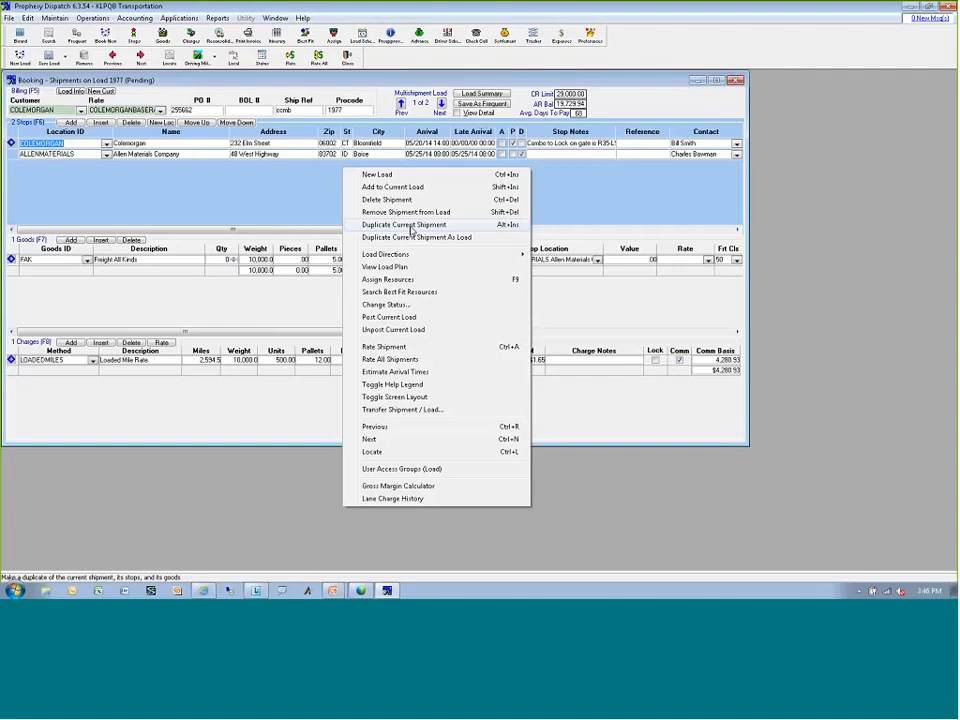
pyautogui.click(595, 297)
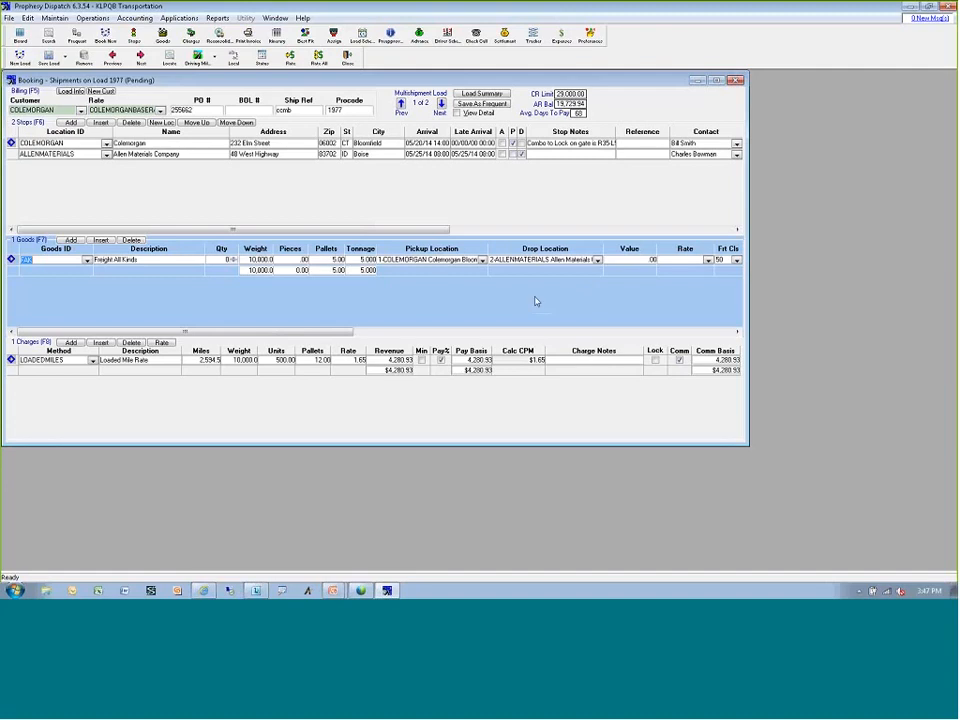
# From the booking's Washout After column, try requiring a trailer washout on the FAK goods record, and close both without saving
pyautogui.moveTo(350, 332); pyautogui.dragTo(478, 318)
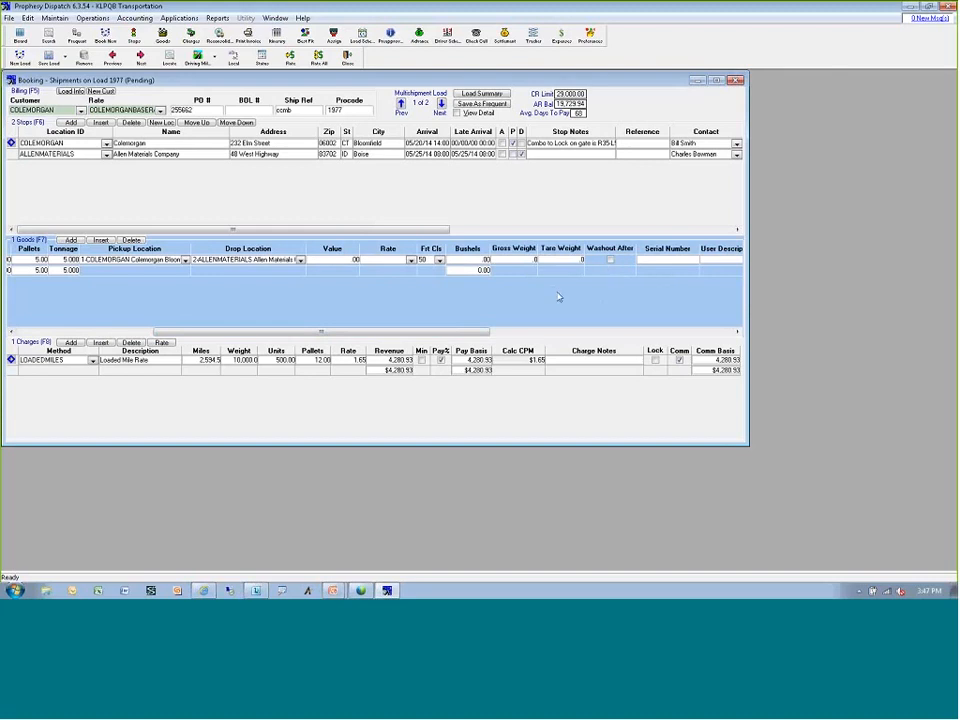
pyautogui.moveTo(486, 333); pyautogui.dragTo(444, 334)
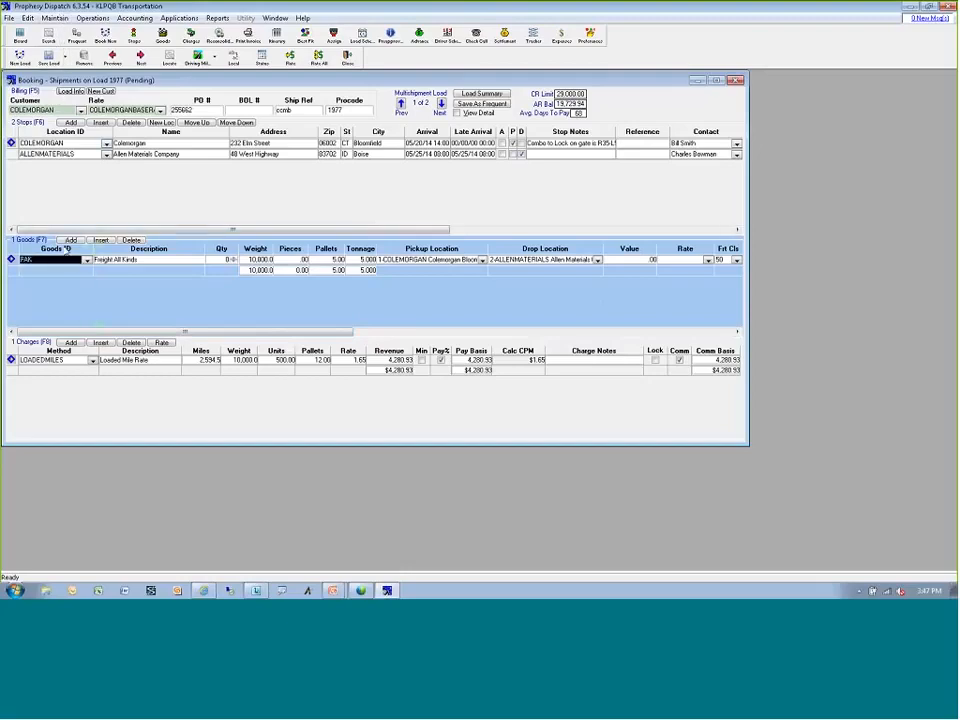
pyautogui.click(70, 240)
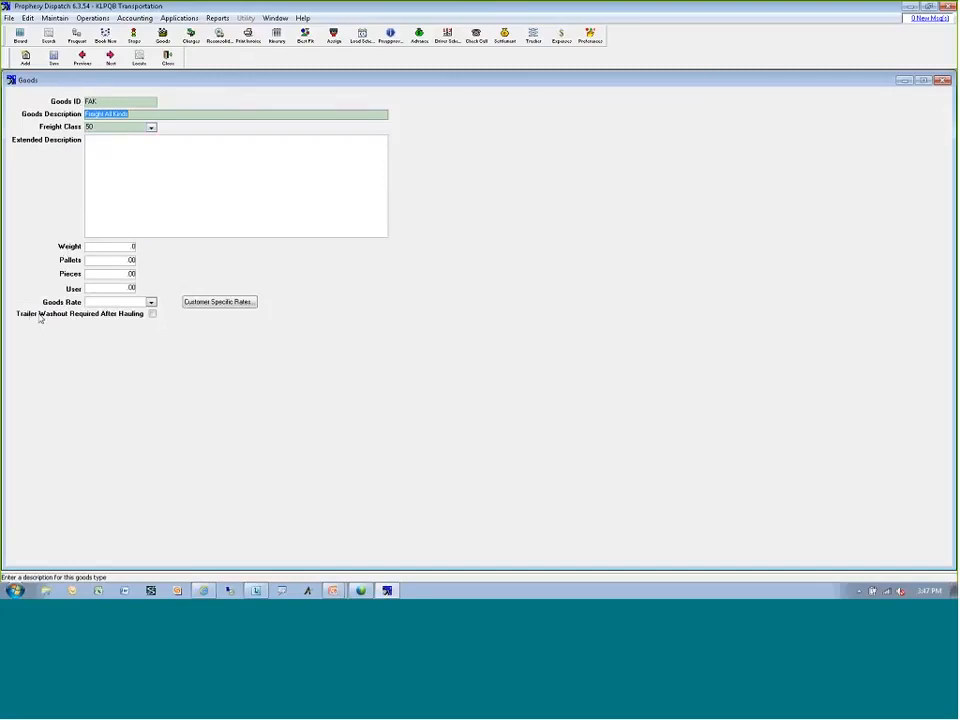
pyautogui.click(152, 314)
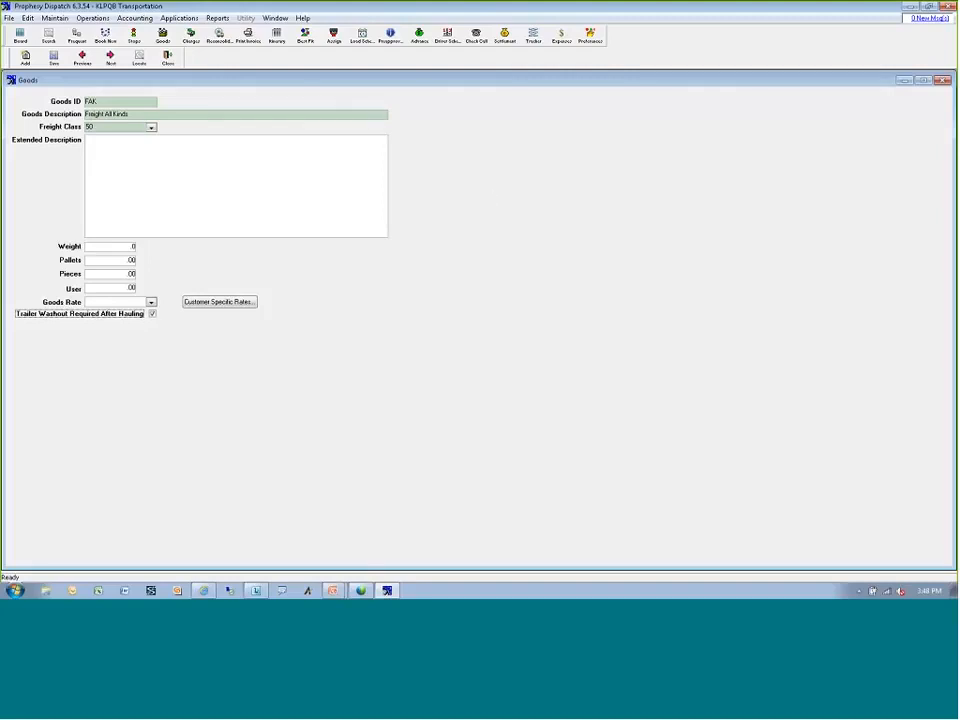
pyautogui.click(945, 83)
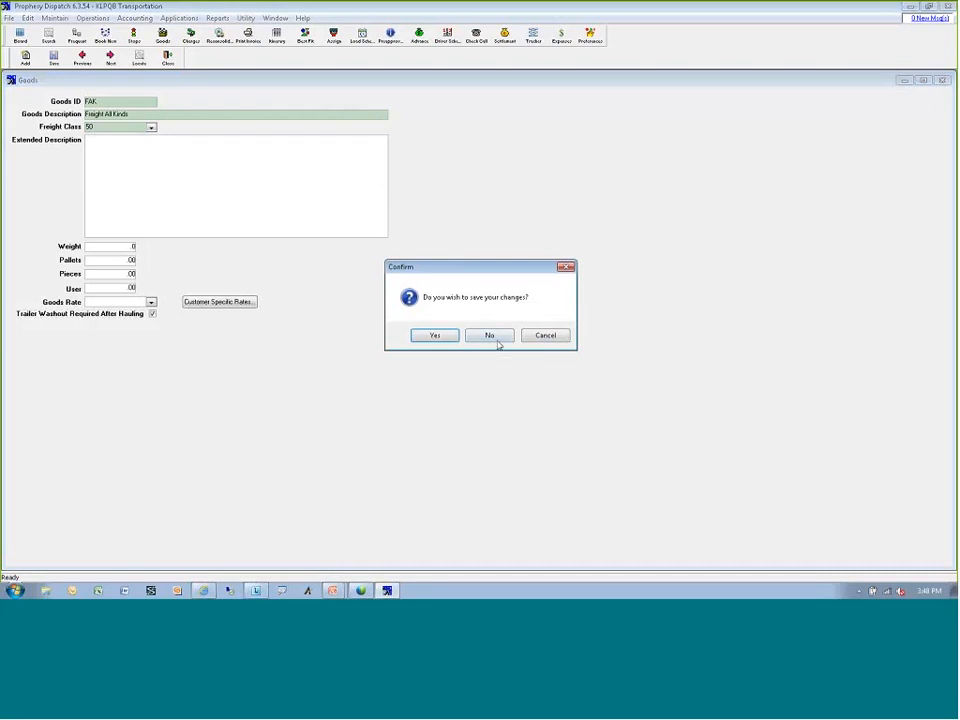
pyautogui.click(493, 336)
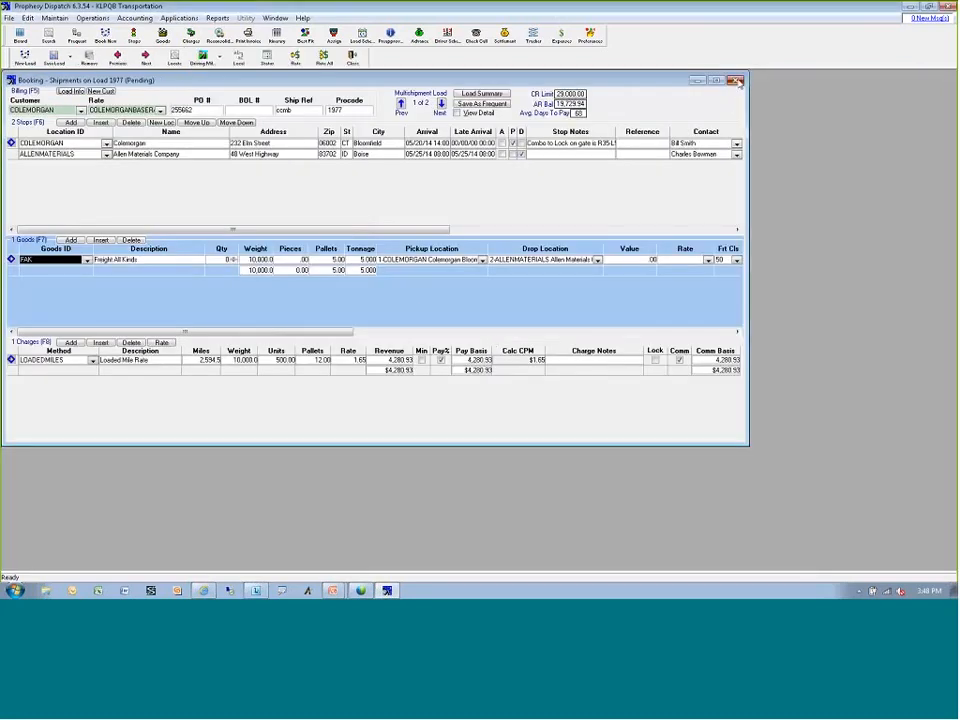
pyautogui.click(736, 80)
pyautogui.click(480, 335)
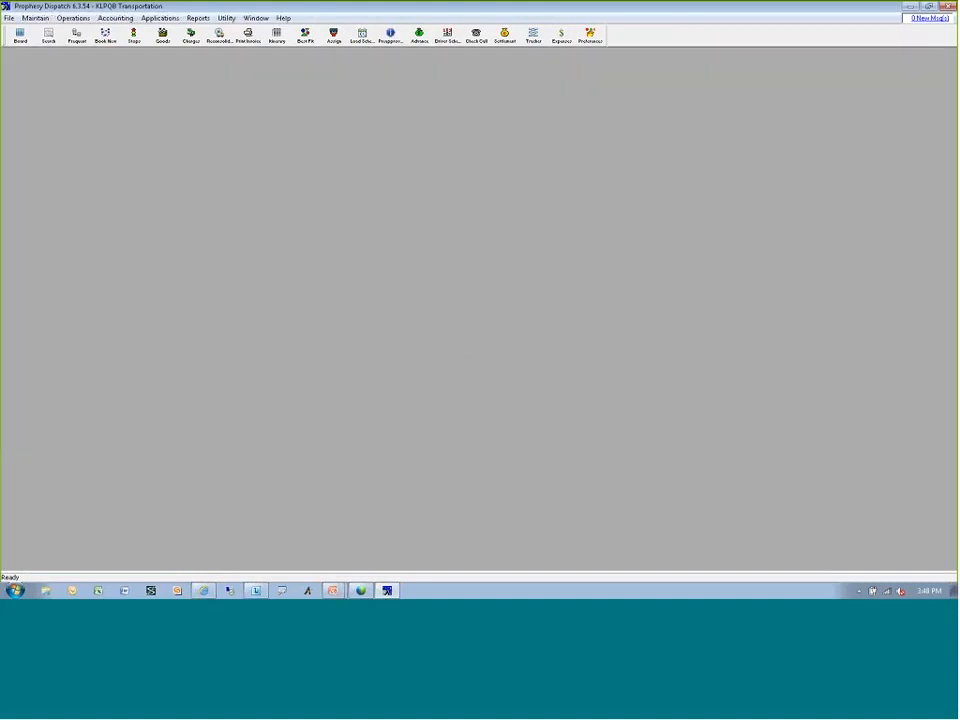
# Switch to the PowerPoint slide show "The Booking Screen and Load Scheduler May 2014" and show the training options slide
pyautogui.moveTo(333, 591)
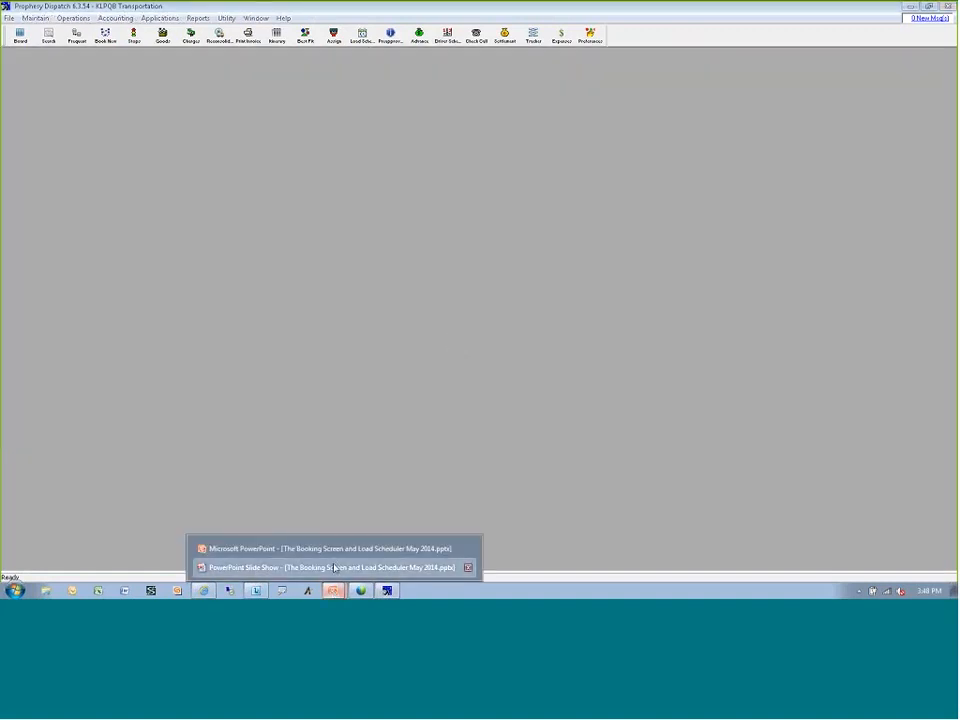
pyautogui.click(332, 567)
pyautogui.click(372, 475)
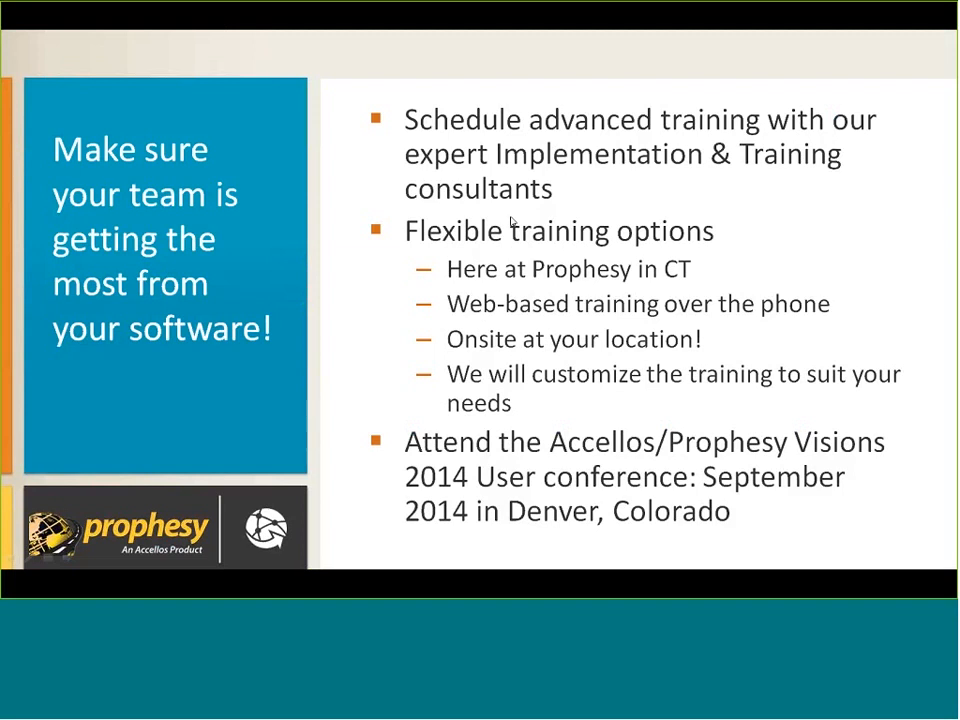